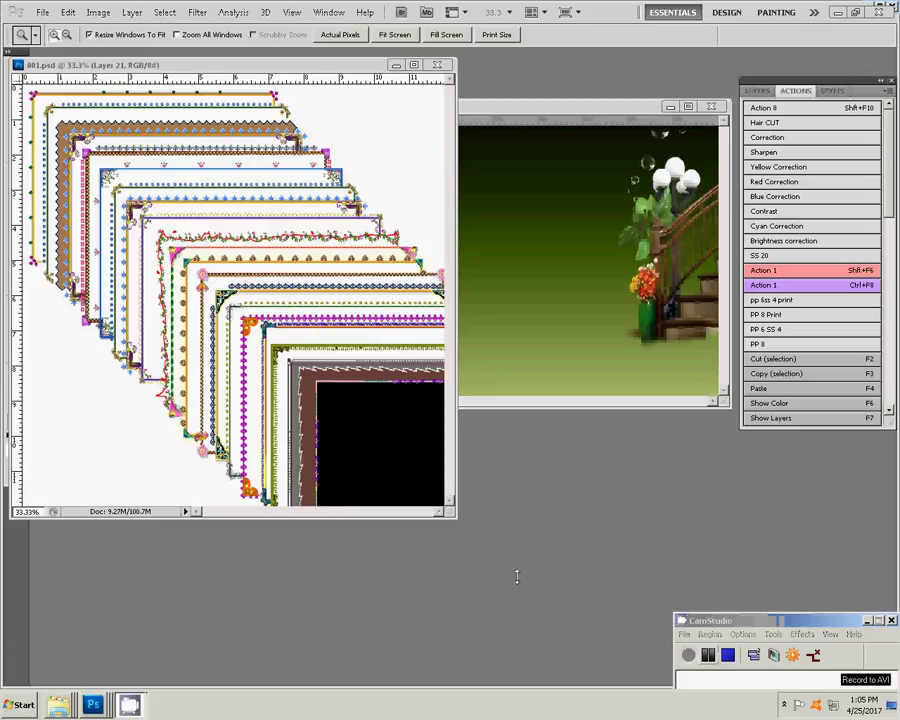
Step: Create a new blank white document using the 6 in X 4 in preset
{"action": "key", "text": "ctrl+n"}
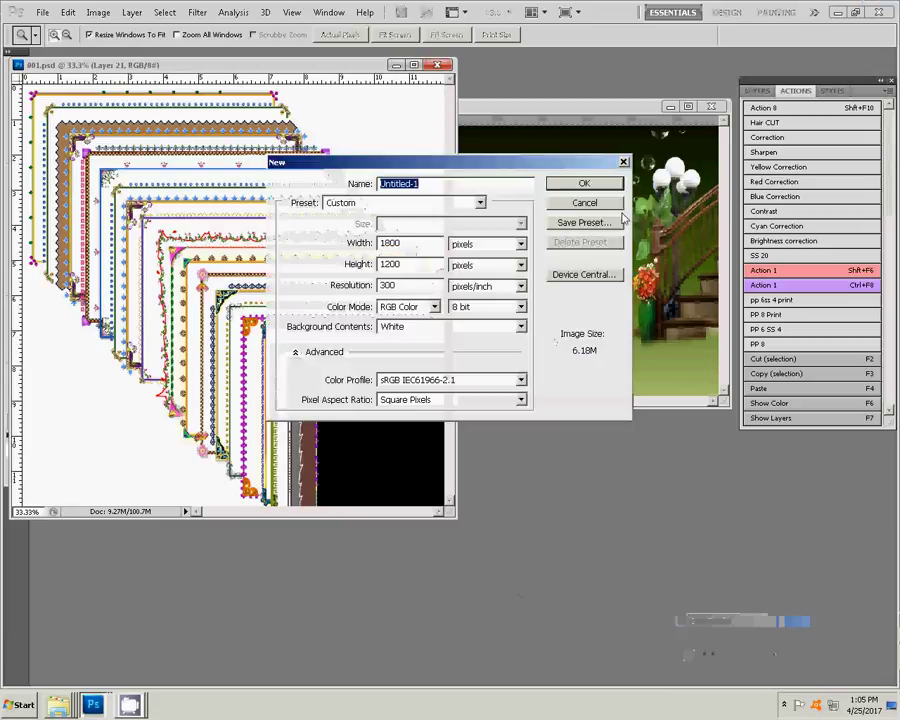
{"action": "left_click", "coordinate": [584, 202]}
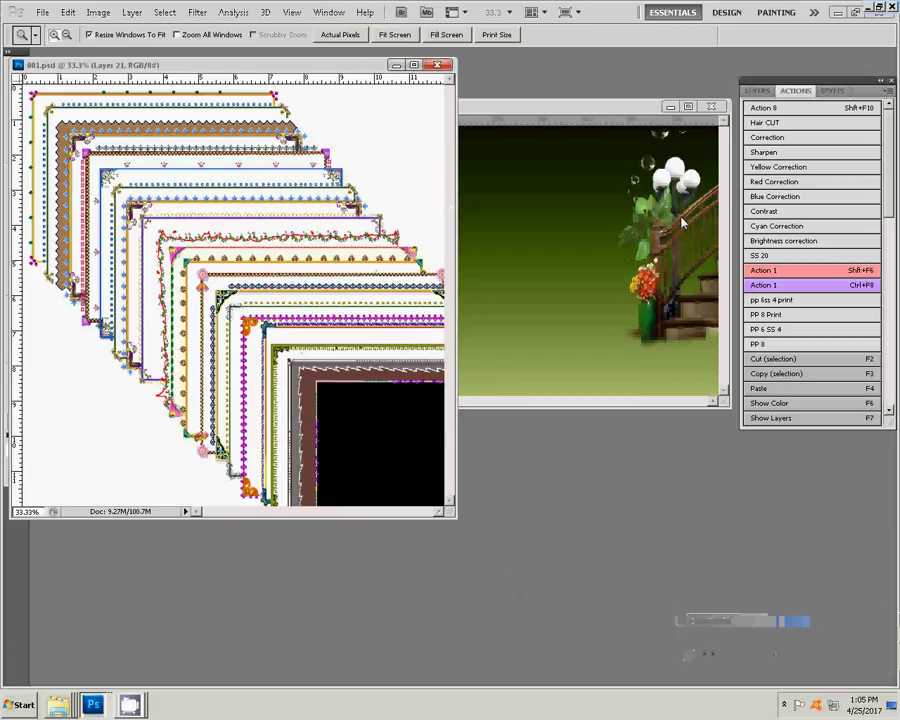
{"action": "left_click", "coordinate": [43, 12]}
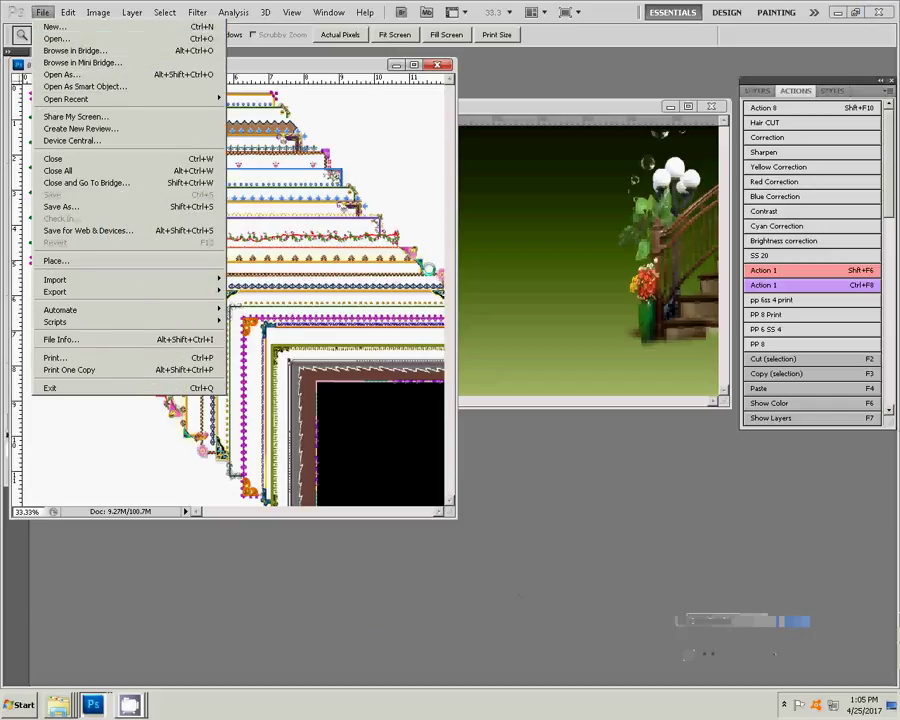
{"action": "left_click", "coordinate": [52, 26]}
{"action": "left_click", "coordinate": [479, 202]}
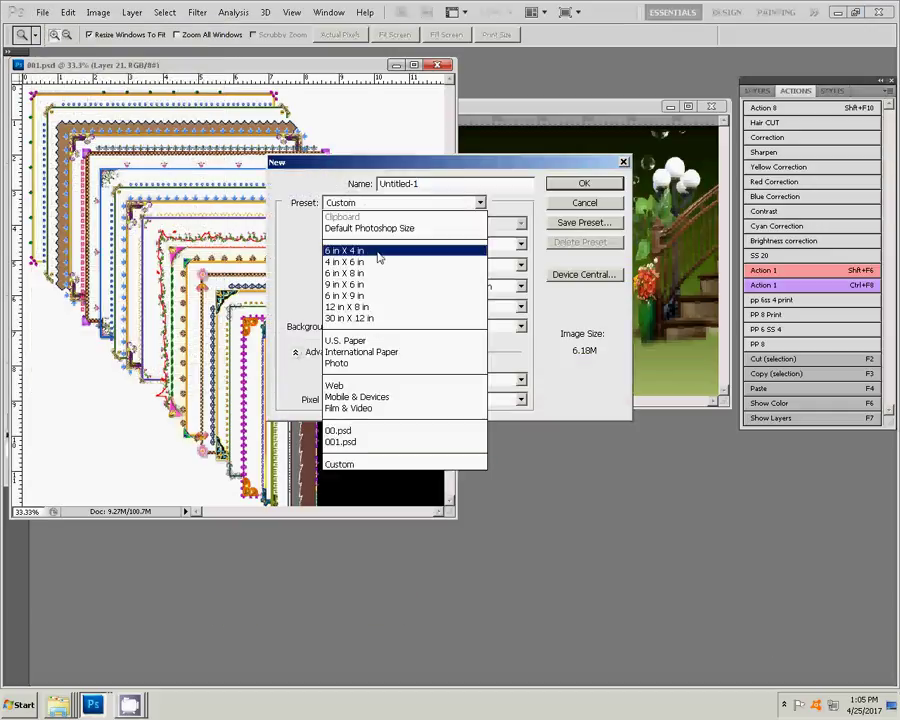
{"action": "left_click", "coordinate": [378, 252]}
{"action": "left_click", "coordinate": [584, 184]}
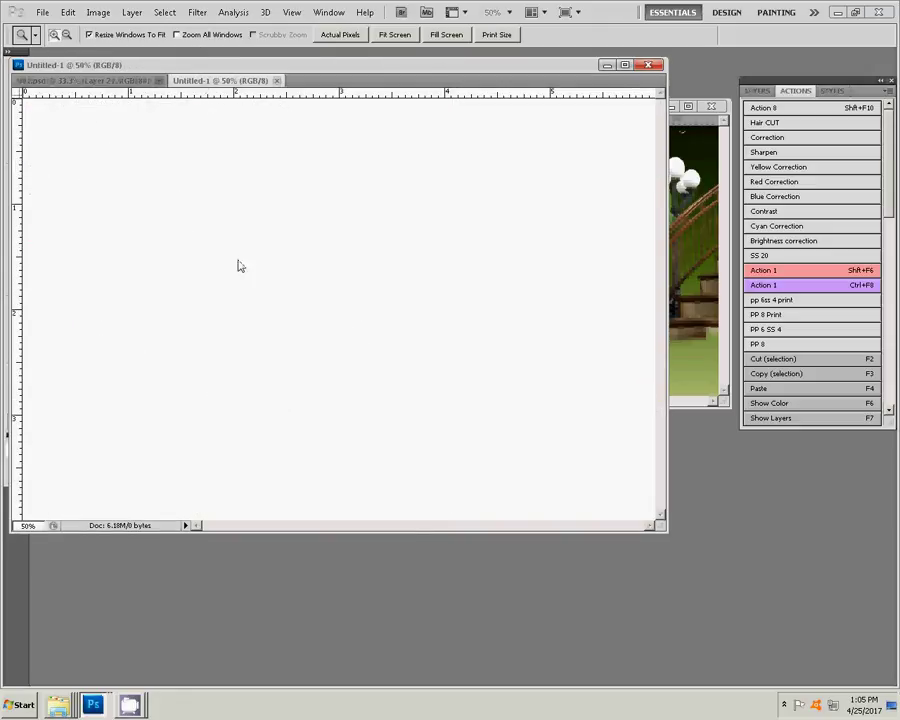
Step: Float Untitled-1 and drag the top dotted border frame layer from 801.psd into it
{"action": "mouse_move", "coordinate": [198, 80]}
{"action": "left_mouse_down"}
{"action": "mouse_move", "coordinate": [281, 285]}
{"action": "mouse_move", "coordinate": [263, 252]}
{"action": "left_mouse_up"}
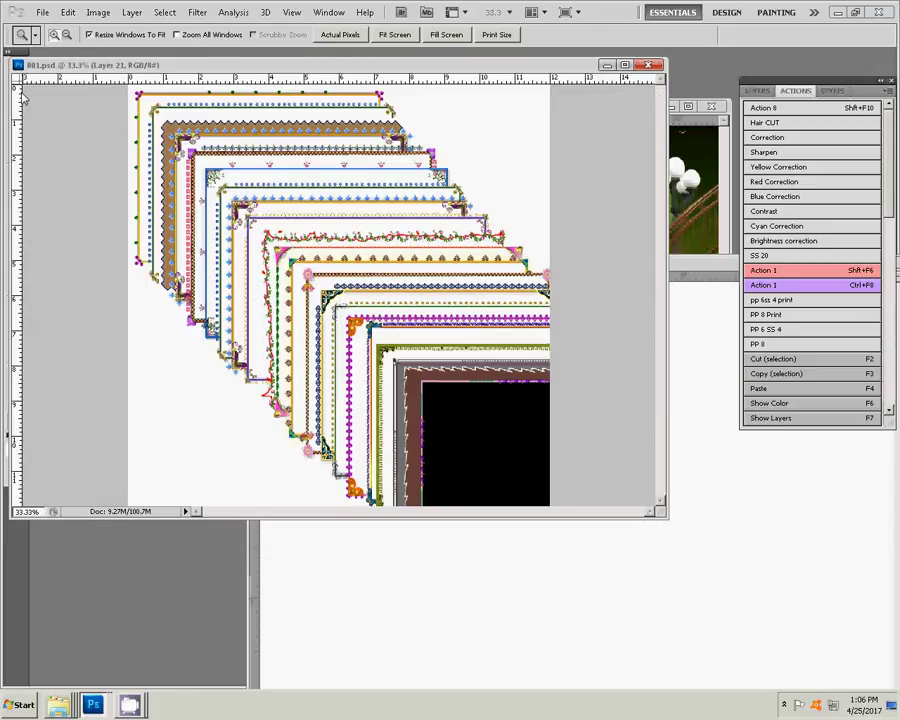
{"action": "key", "text": "v"}
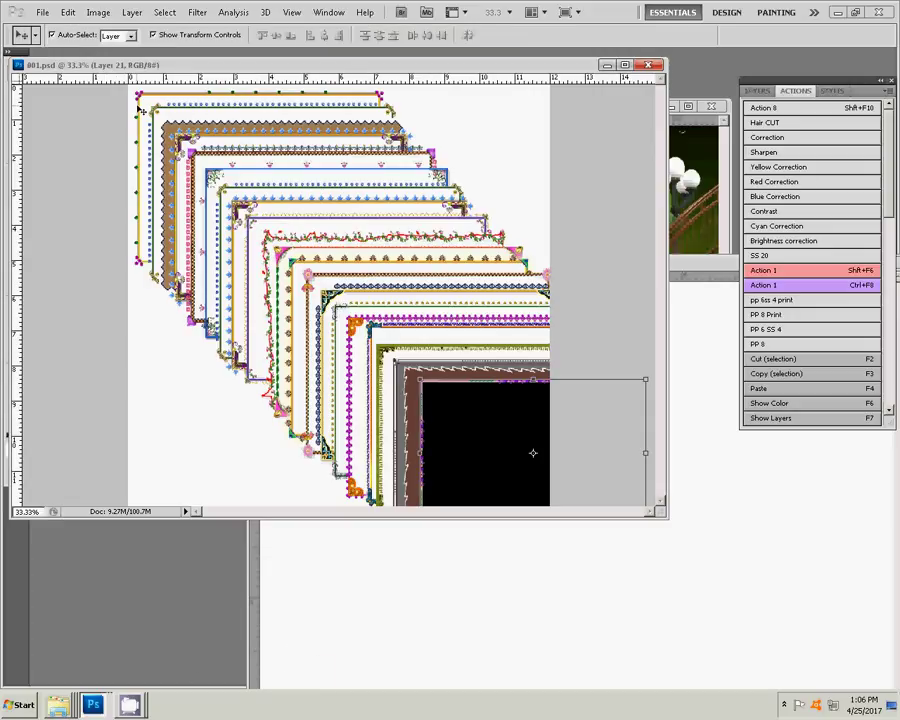
{"action": "left_click", "coordinate": [140, 110]}
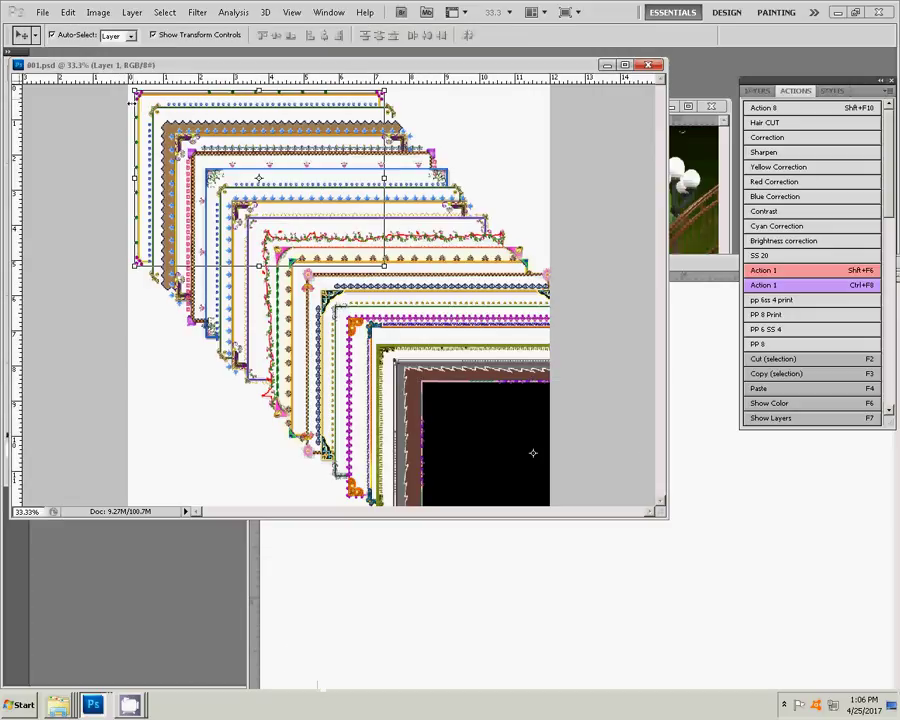
{"action": "left_click", "coordinate": [67, 12]}
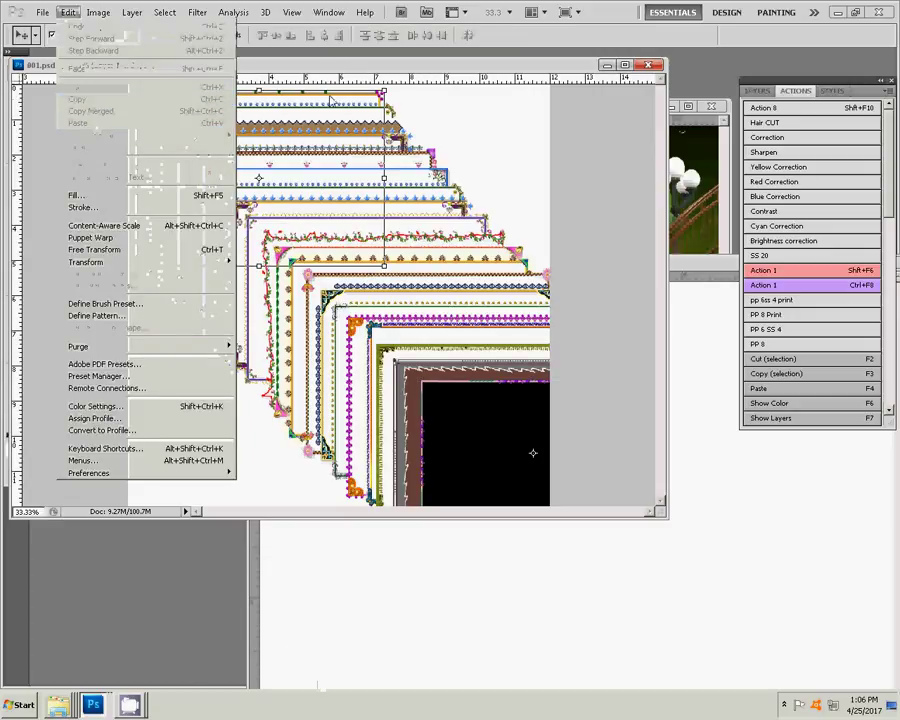
{"action": "left_click", "coordinate": [273, 63]}
{"action": "key", "text": "ctrl+t"}
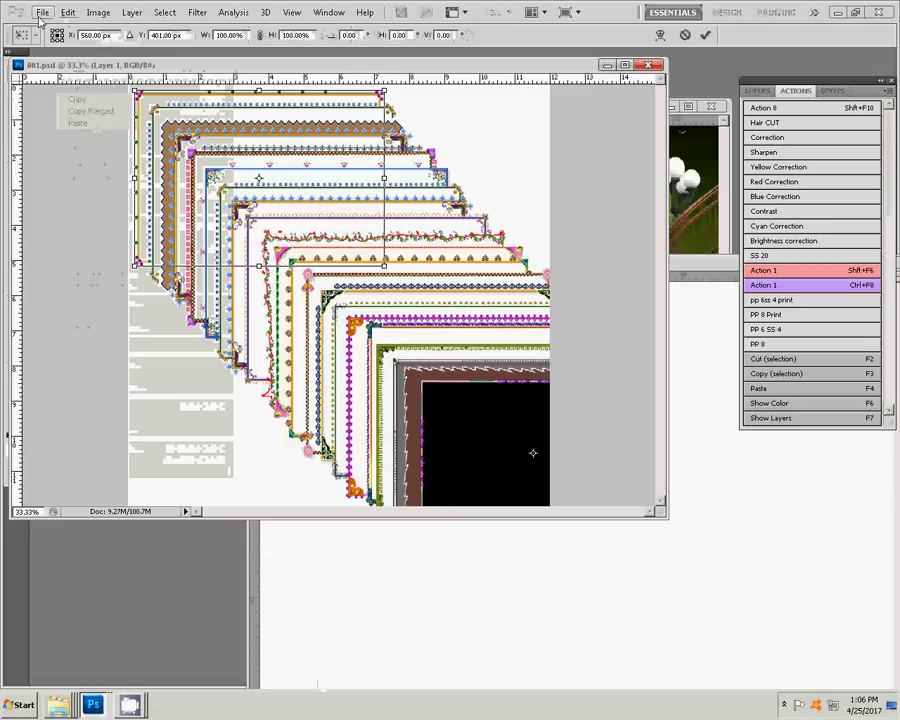
{"action": "left_click", "coordinate": [67, 12]}
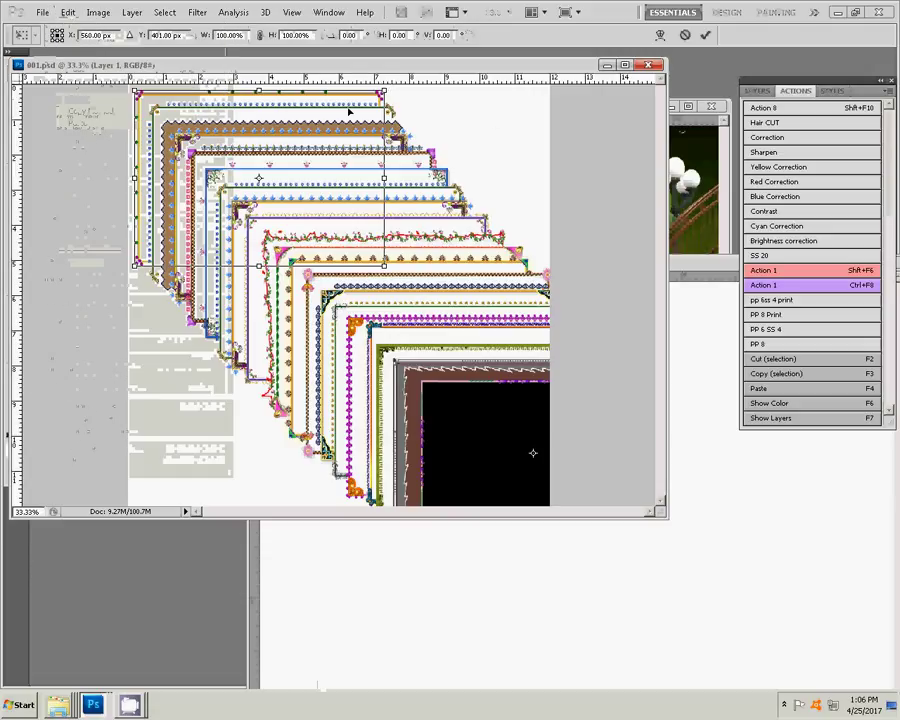
{"action": "key", "text": "Return"}
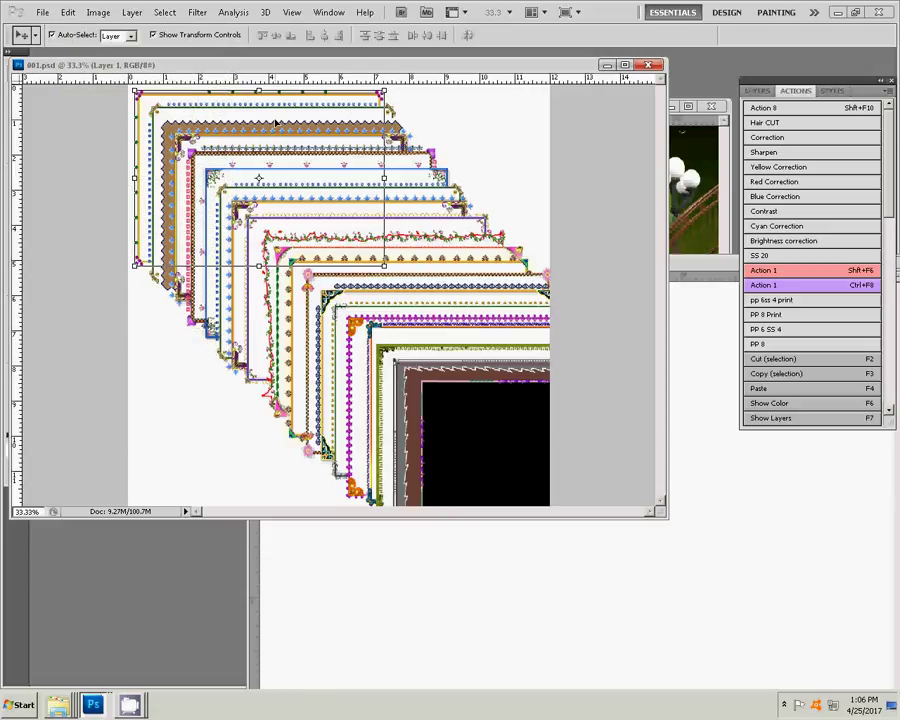
{"action": "mouse_move", "coordinate": [290, 66]}
{"action": "left_mouse_down"}
{"action": "mouse_move", "coordinate": [587, 410]}
{"action": "mouse_move", "coordinate": [641, 270]}
{"action": "left_mouse_up"}
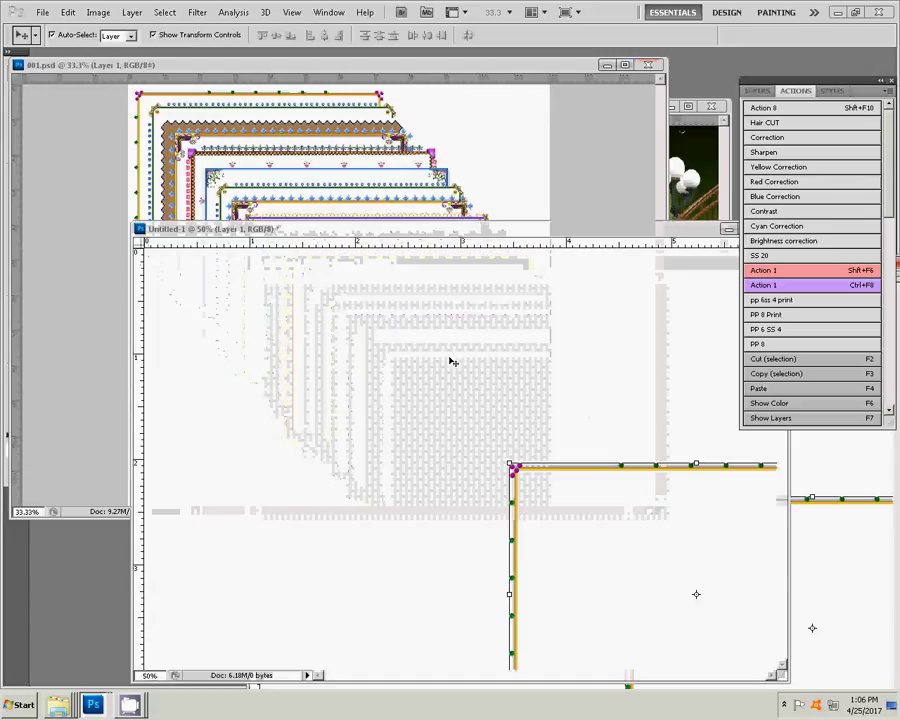
Step: Zoom out and minimize 801.psd, and zoom Untitled-1 out to 33.33%
{"action": "left_click", "coordinate": [605, 87]}
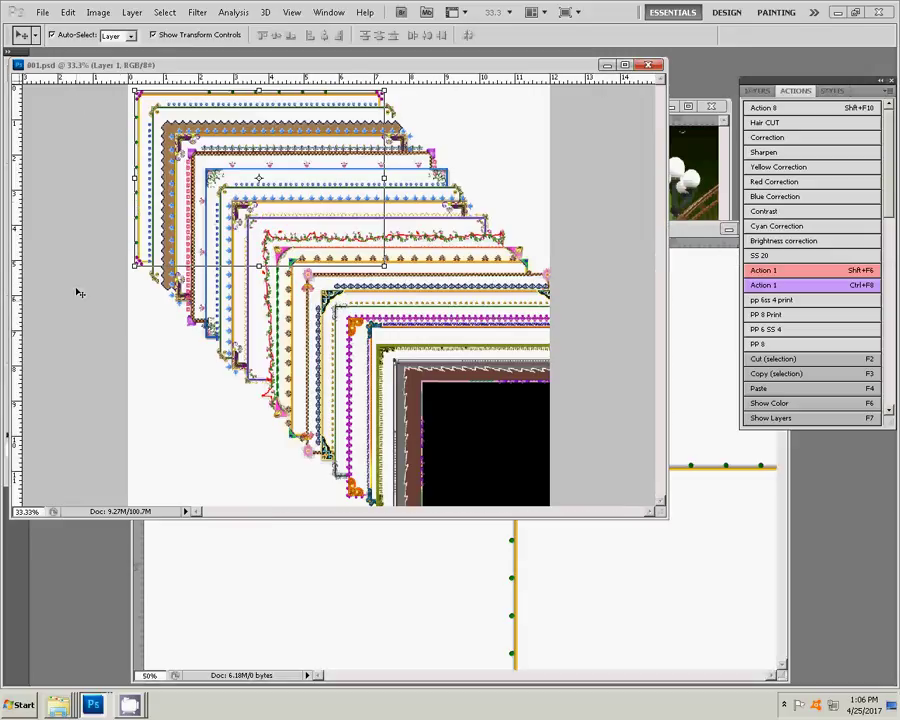
{"action": "key", "text": "z"}
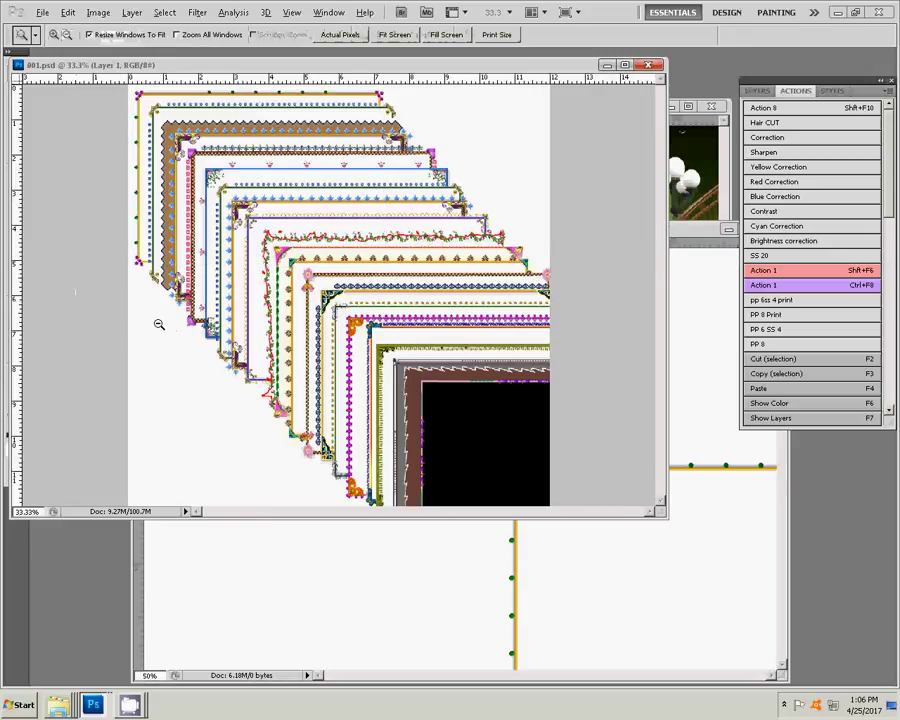
{"action": "left_click", "coordinate": [134, 323], "text": "alt"}
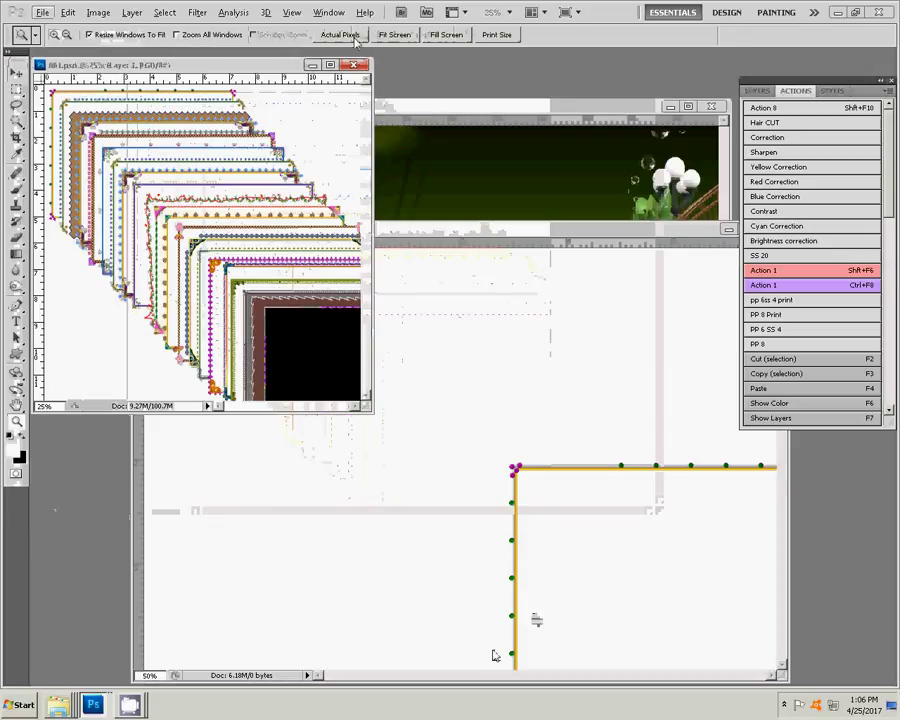
{"action": "left_click", "coordinate": [313, 66]}
{"action": "left_click", "coordinate": [243, 437], "text": "alt"}
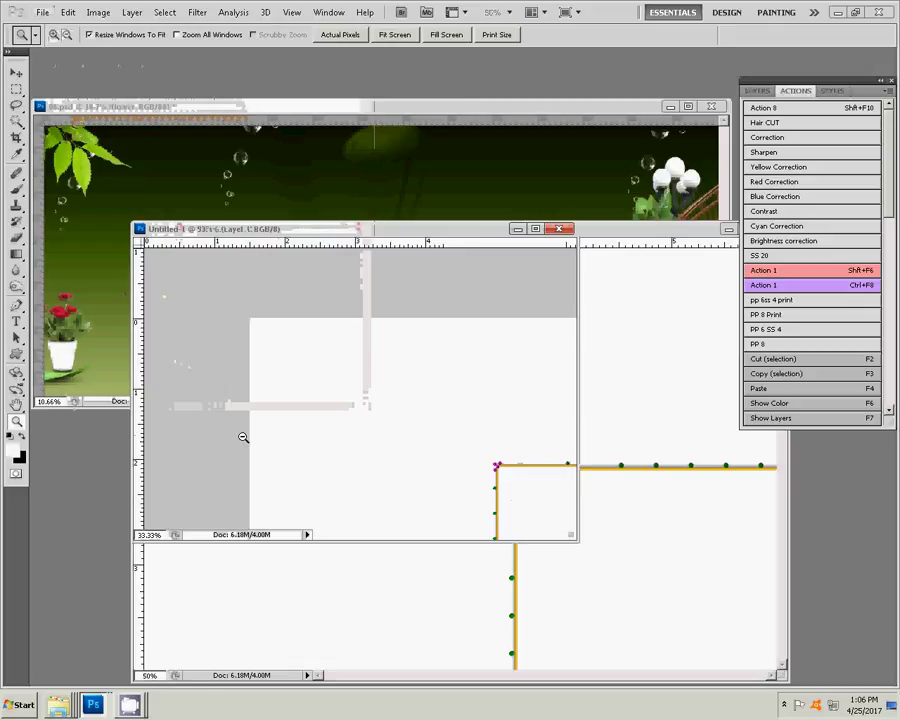
Step: Stretch the yellow dotted frame corner to corner so it spans the Untitled-1 canvas edge to edge
{"action": "key", "text": "v"}
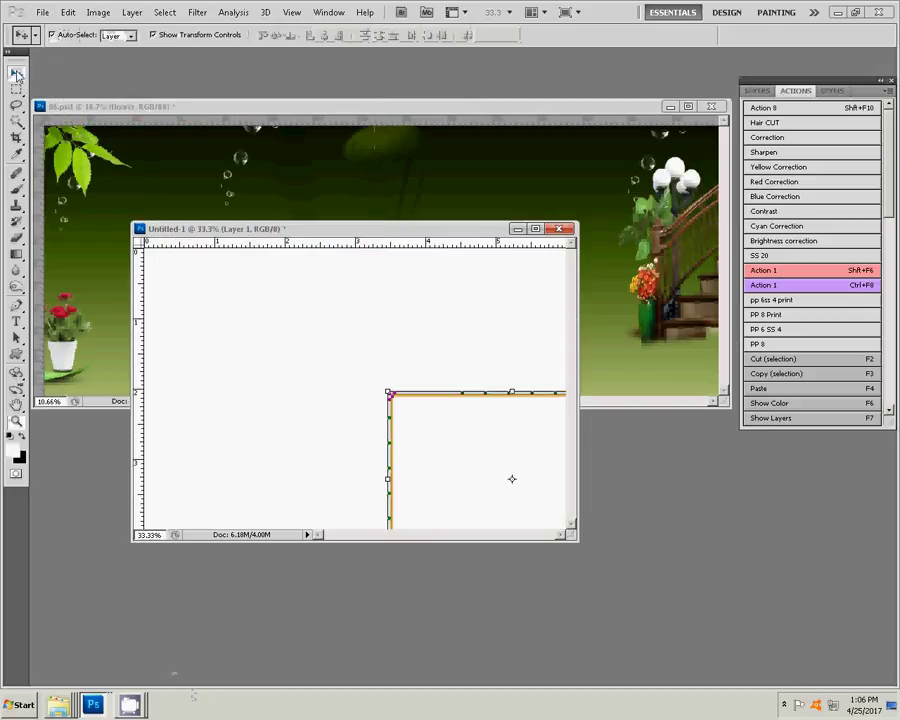
{"action": "left_click_drag", "start_coordinate": [388, 394], "coordinate": [167, 263]}
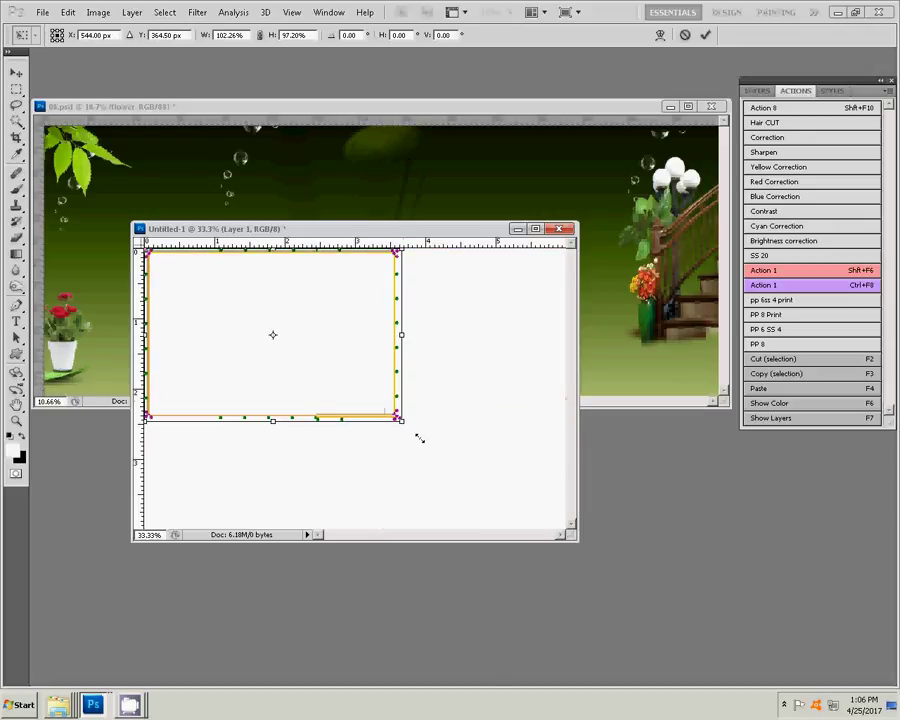
{"action": "left_click_drag", "start_coordinate": [418, 438], "coordinate": [563, 533]}
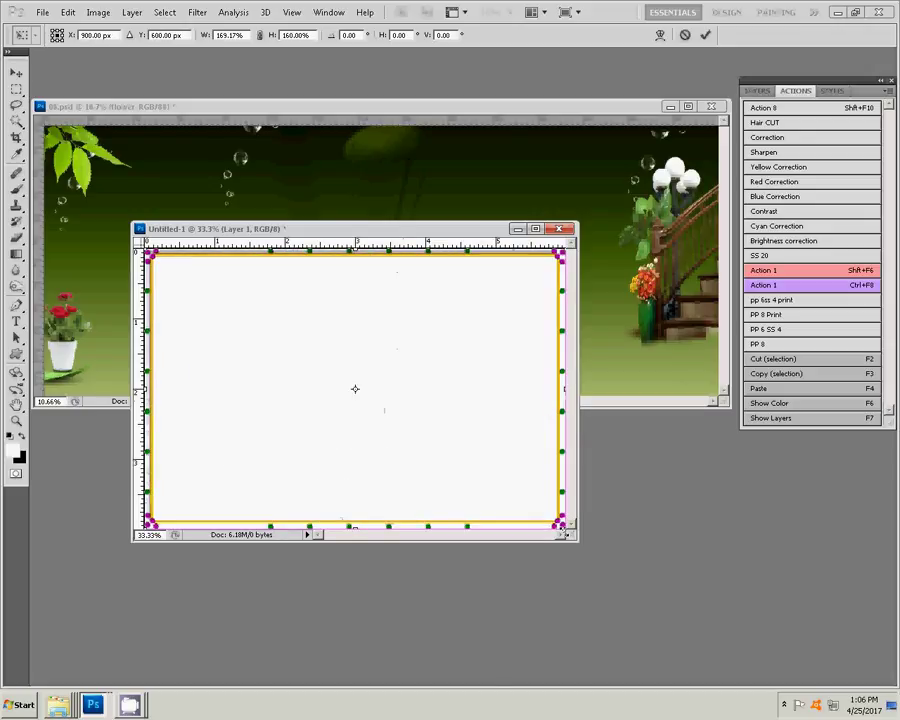
{"action": "left_click", "coordinate": [705, 34]}
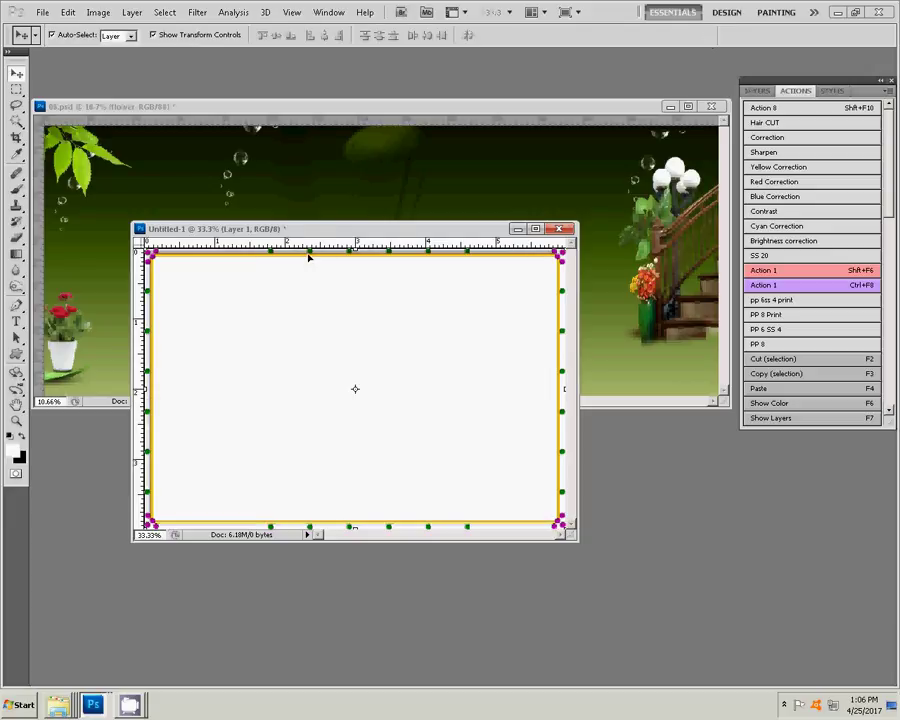
Step: Drag the framed Untitled-1 artwork into the green spread as Layer 20 at the top-left
{"action": "left_click_drag", "start_coordinate": [189, 228], "coordinate": [289, 370]}
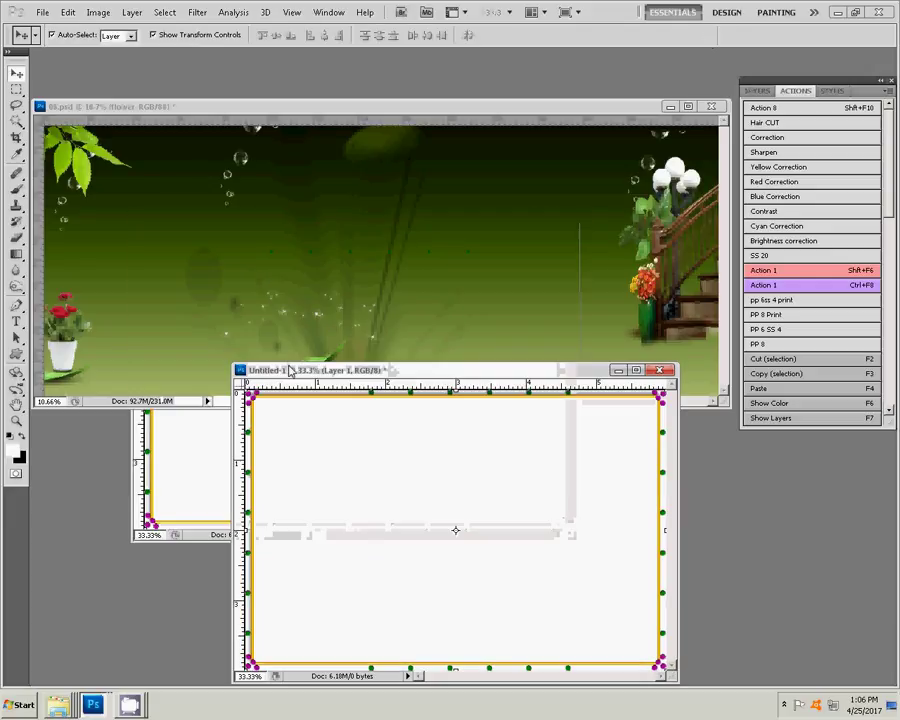
{"action": "left_click_drag", "start_coordinate": [303, 554], "coordinate": [153, 238]}
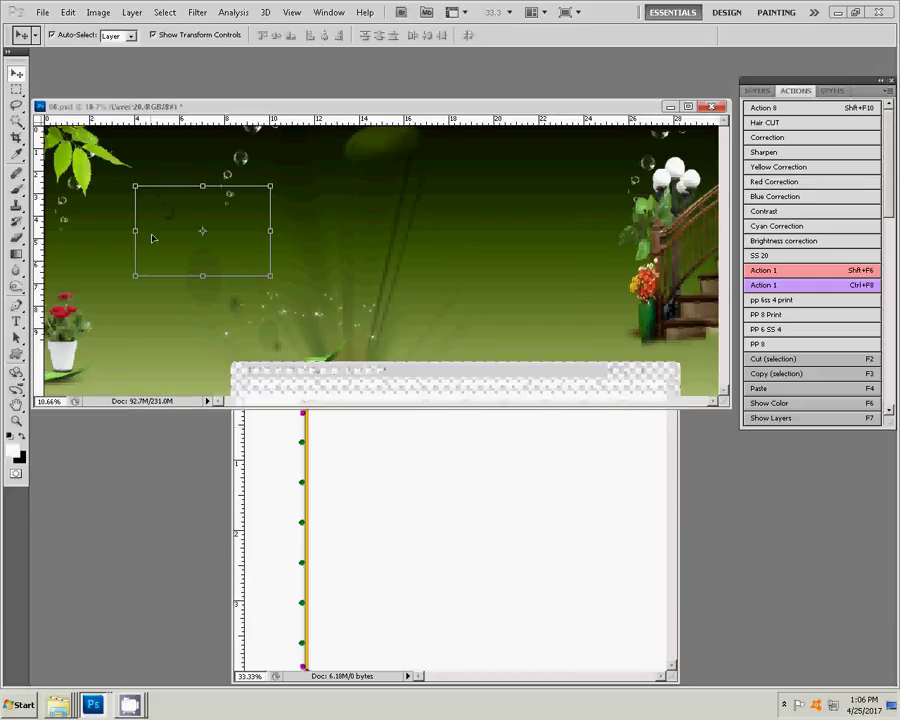
{"action": "left_click_drag", "start_coordinate": [212, 212], "coordinate": [133, 173]}
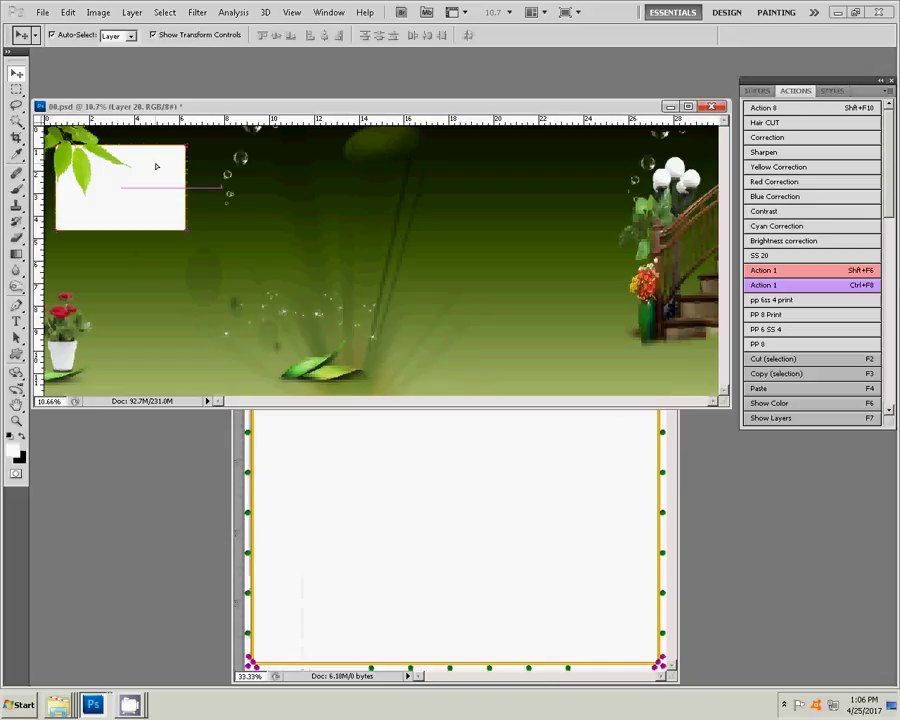
{"action": "key", "text": "ctrl+t"}
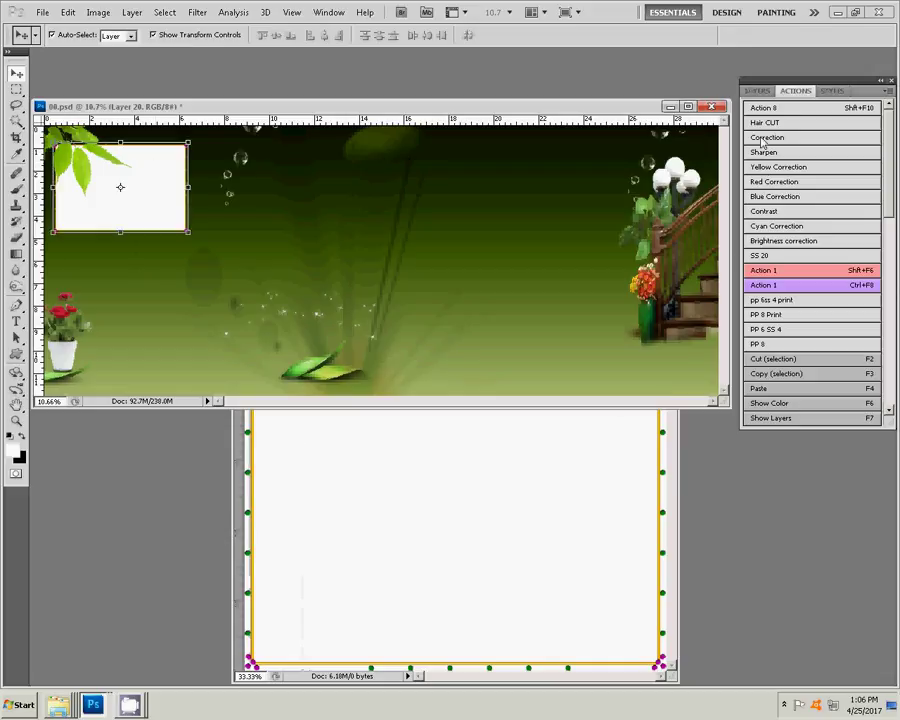
{"action": "key", "text": "F7"}
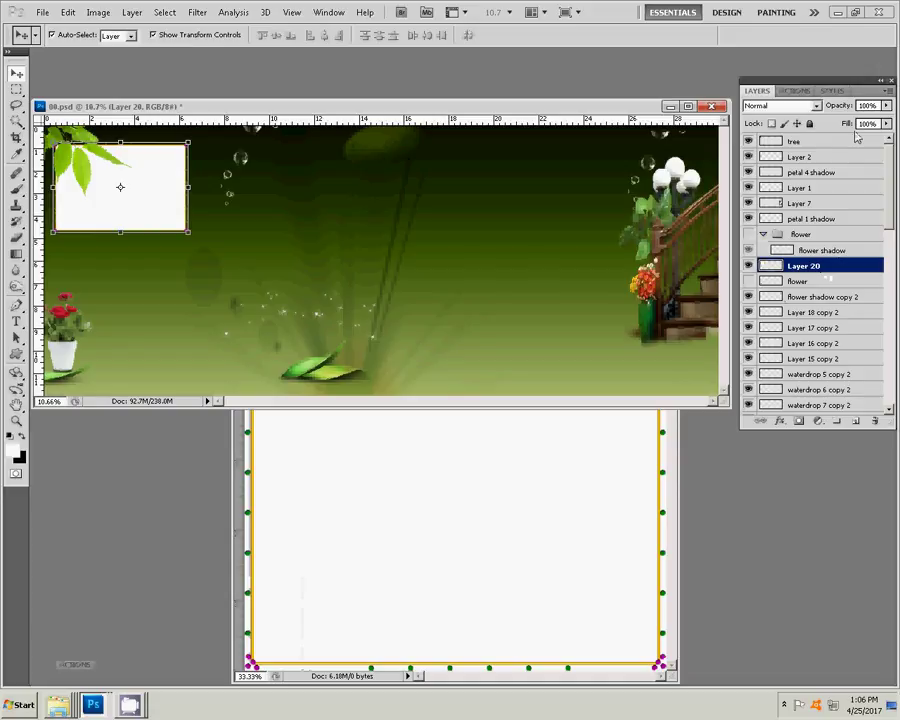
Step: Raise Layer 20 to the top, add a vertical guide, and copy the frame into a 2×2 grid
{"action": "mouse_move", "coordinate": [817, 268]}
{"action": "left_mouse_down"}
{"action": "mouse_move", "coordinate": [826, 191]}
{"action": "mouse_move", "coordinate": [816, 144]}
{"action": "left_mouse_up"}
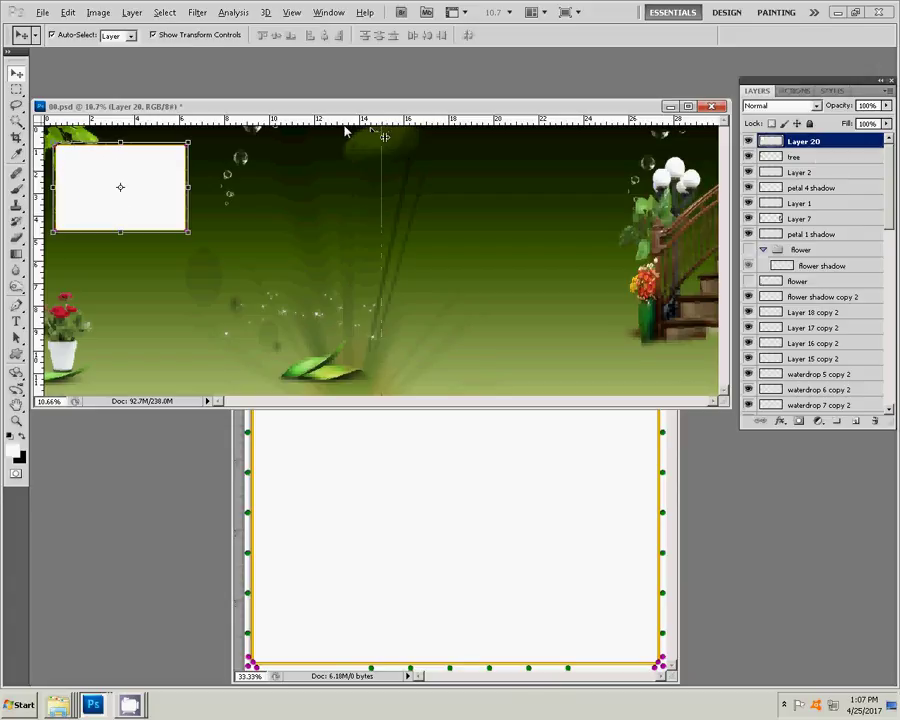
{"action": "left_click_drag", "start_coordinate": [380, 120], "coordinate": [384, 137]}
{"action": "mouse_move", "coordinate": [90, 177]}
{"action": "left_mouse_down"}
{"action": "mouse_move", "coordinate": [233, 178]}
{"action": "mouse_move", "coordinate": [128, 272]}
{"action": "left_mouse_up"}
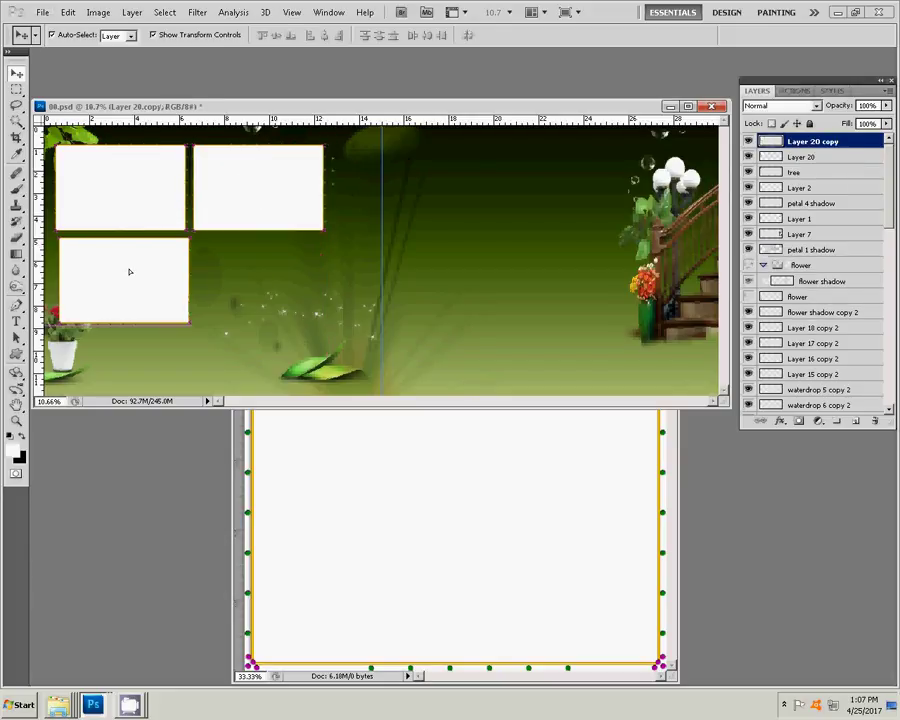
{"action": "key", "text": "ctrl+j"}
{"action": "key", "text": "ctrl+t"}
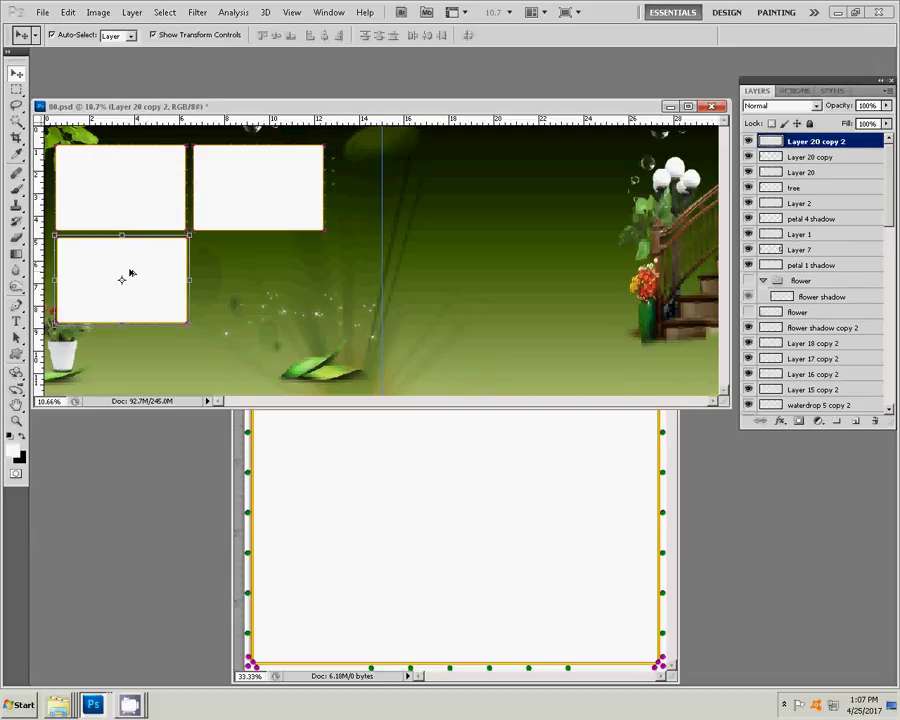
{"action": "left_click_drag", "start_coordinate": [130, 273], "coordinate": [266, 273]}
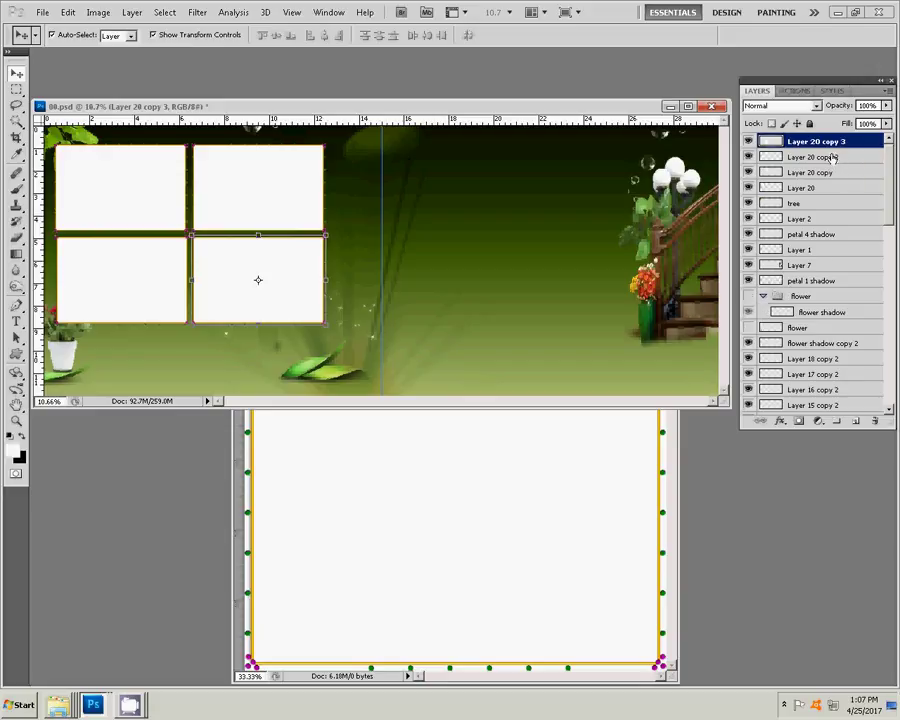
{"action": "left_click", "coordinate": [834, 158], "text": "shift"}
Step: Link the four frame layers, enlarge them to about 110%, and copy the grid to the right half
{"action": "left_click", "coordinate": [815, 172], "text": "shift"}
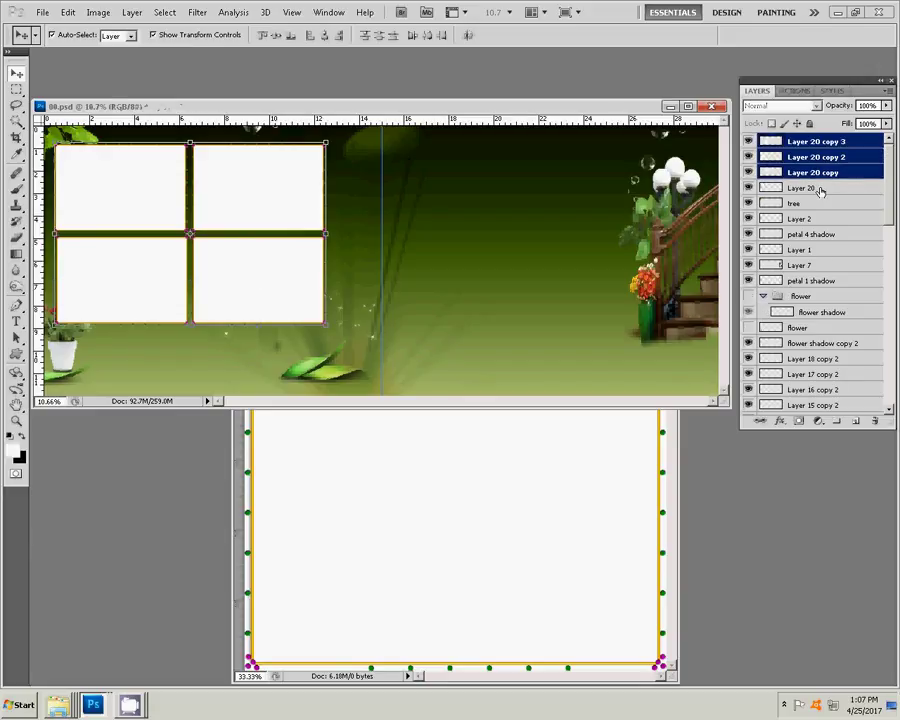
{"action": "left_click", "coordinate": [850, 188], "text": "shift"}
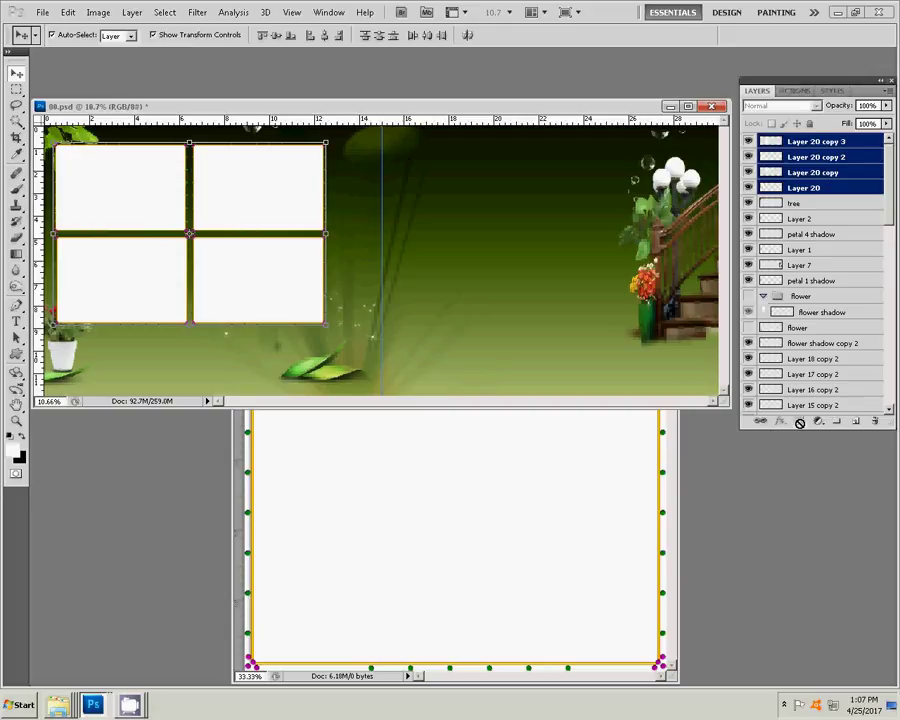
{"action": "left_click", "coordinate": [762, 425]}
{"action": "left_click_drag", "start_coordinate": [226, 206], "coordinate": [250, 227]}
{"action": "key", "text": "ctrl+t"}
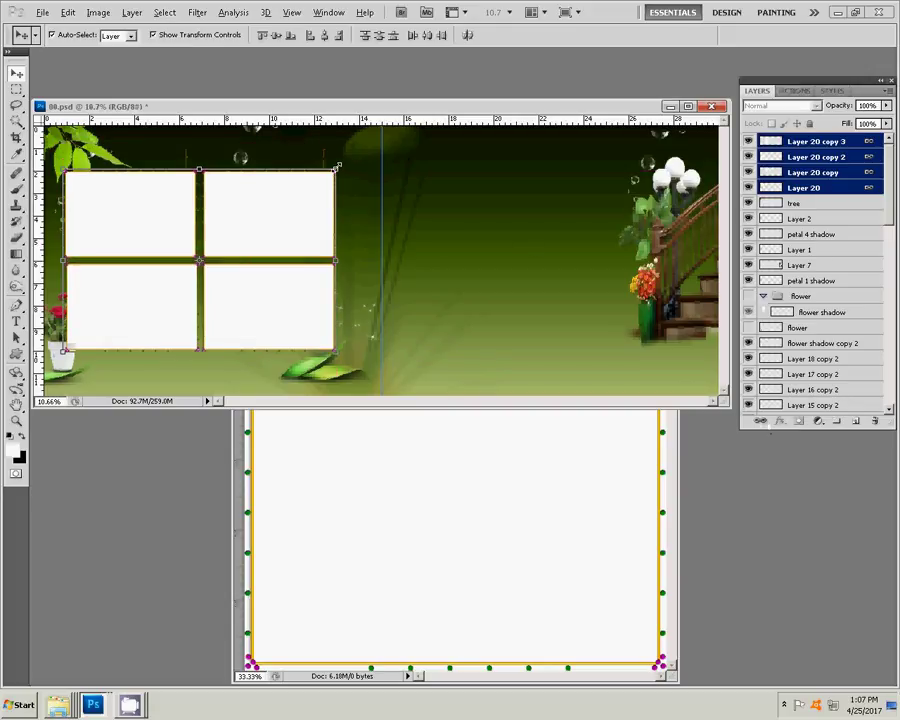
{"action": "left_click_drag", "start_coordinate": [338, 166], "coordinate": [349, 156]}
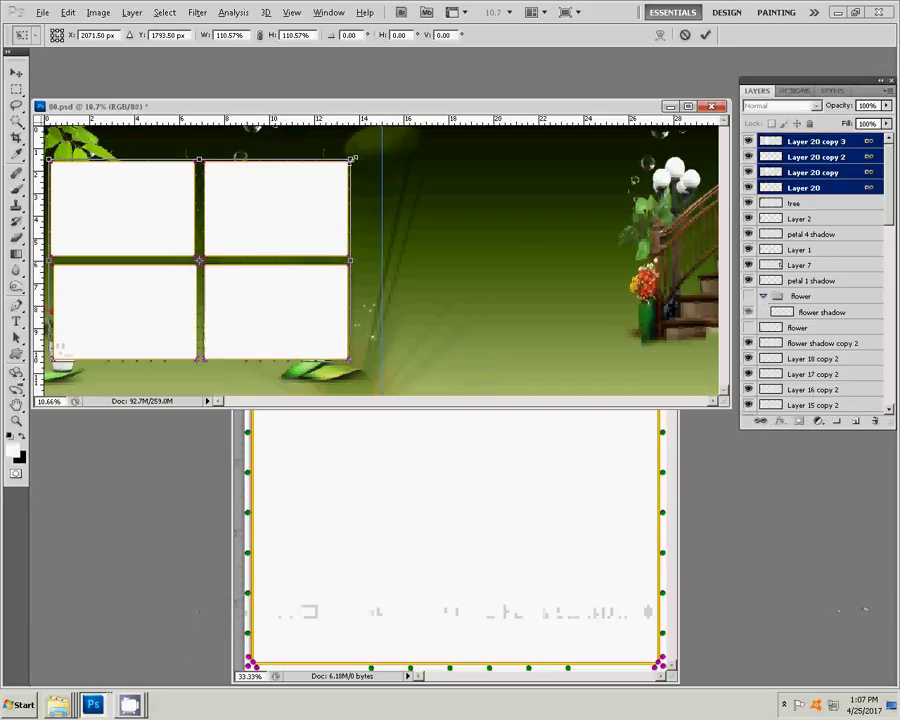
{"action": "left_click_drag", "start_coordinate": [259, 208], "coordinate": [270, 214]}
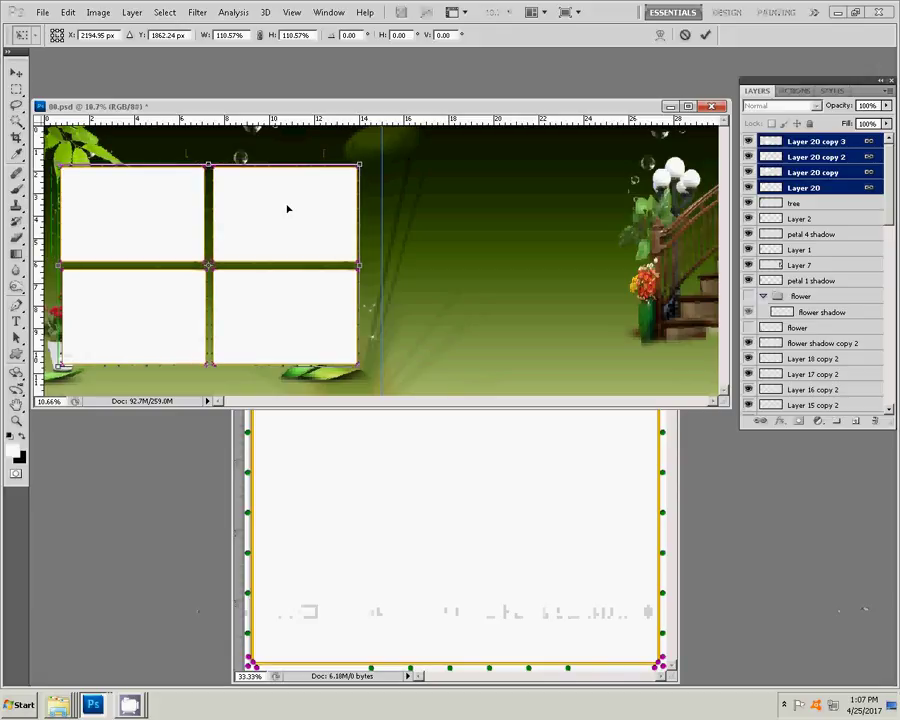
{"action": "left_click", "coordinate": [704, 35]}
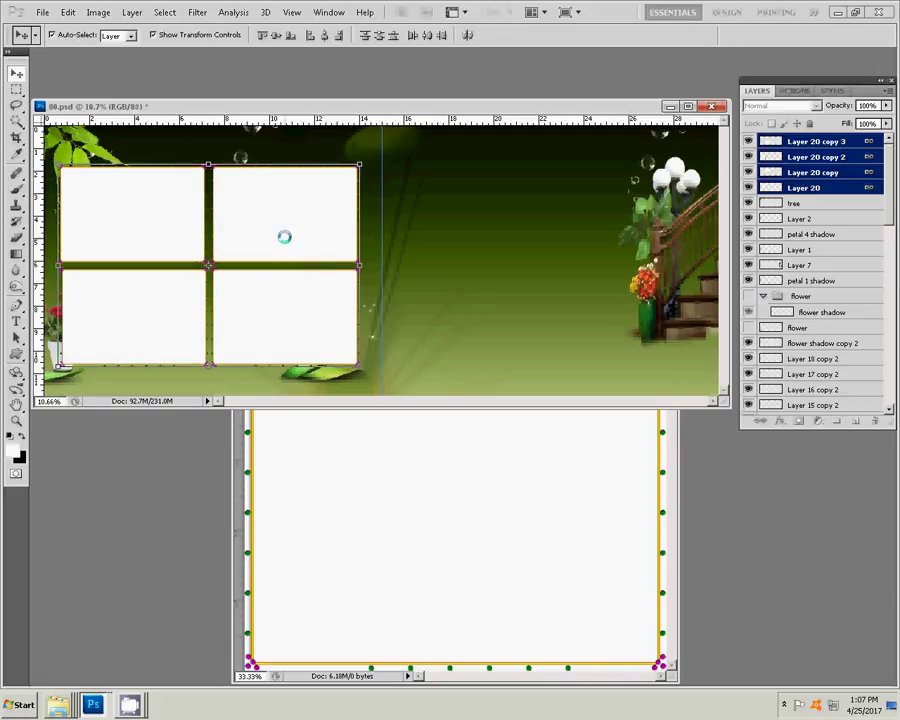
{"action": "left_click_drag", "start_coordinate": [257, 237], "coordinate": [588, 233]}
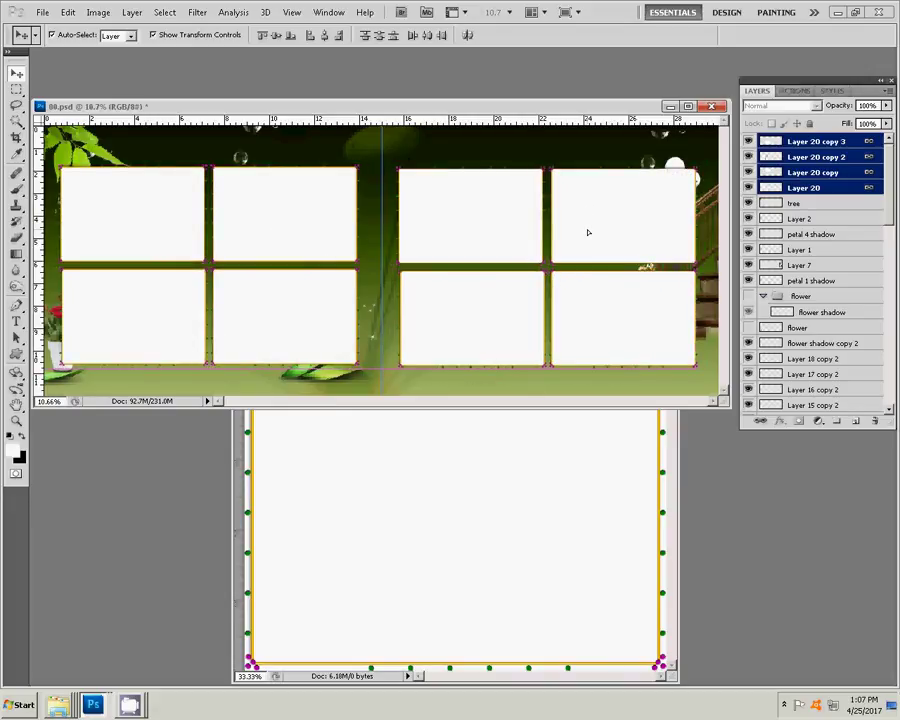
{"action": "left_click", "coordinate": [546, 583]}
Step: Close the blank Untitled-1 document and move the 08.psd window lower on screen
{"action": "left_click", "coordinate": [659, 370]}
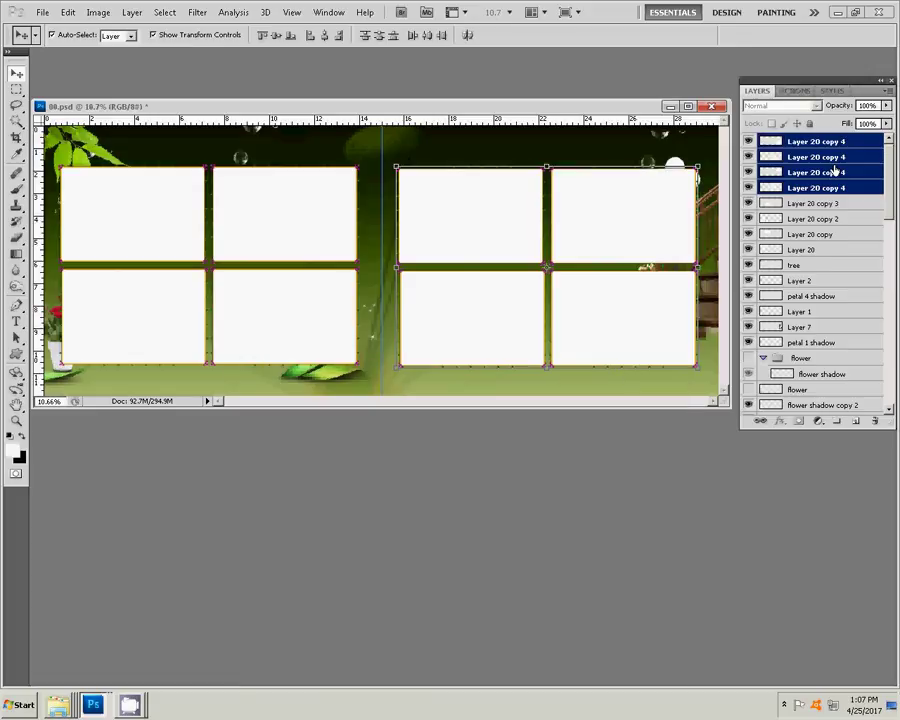
{"action": "left_click", "coordinate": [812, 157]}
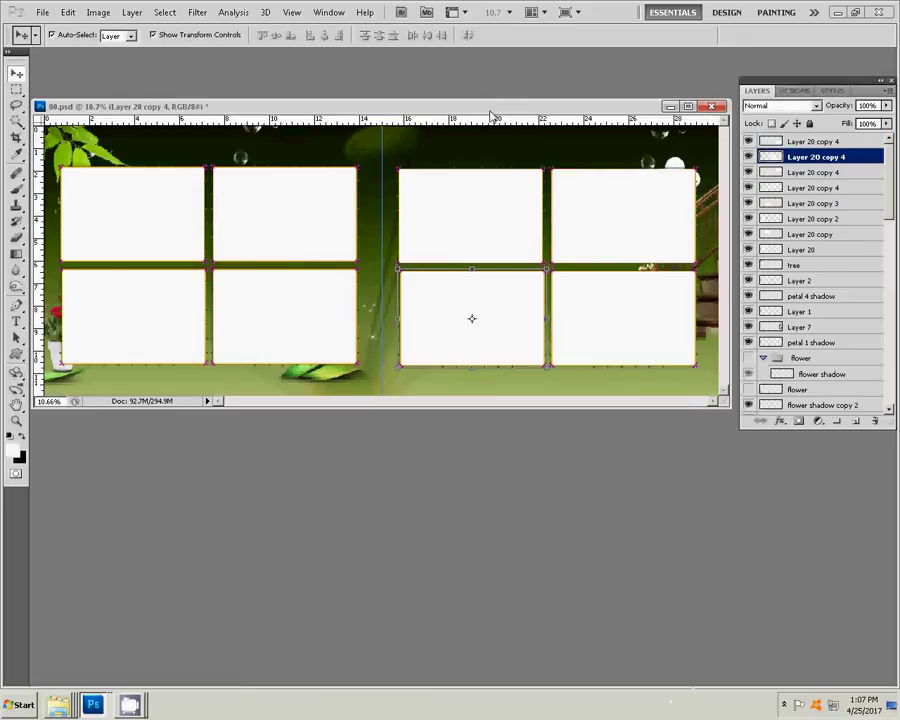
{"action": "left_click_drag", "start_coordinate": [494, 105], "coordinate": [499, 361]}
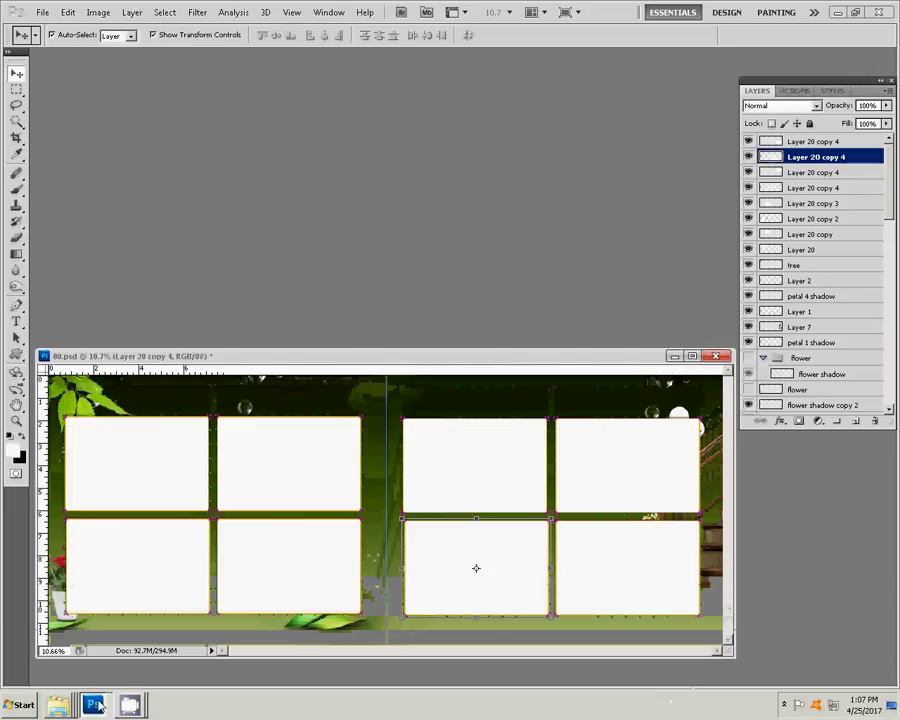
{"action": "left_click", "coordinate": [58, 705]}
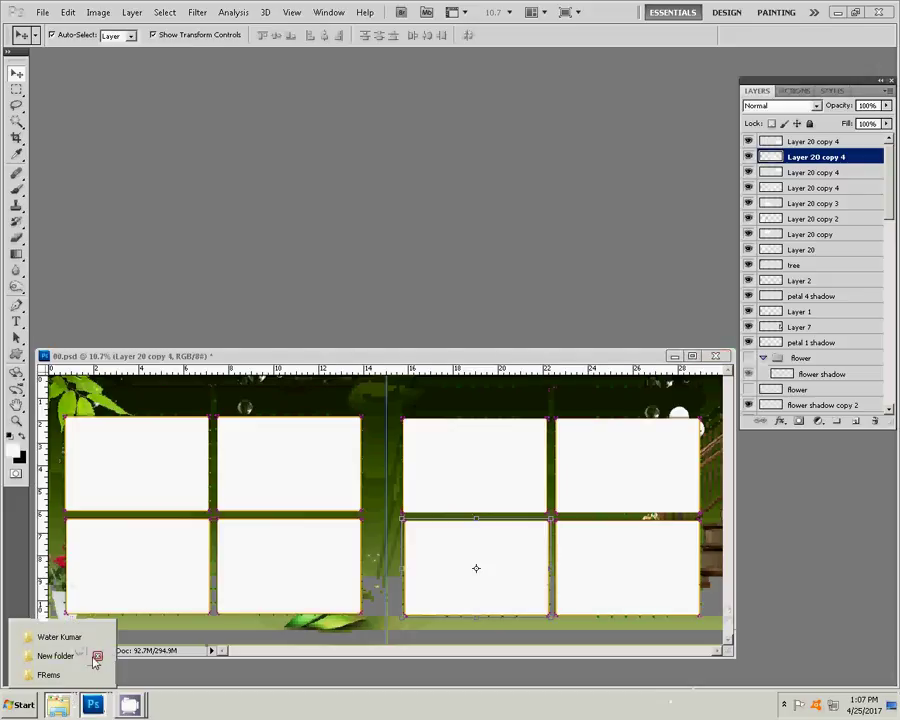
Step: Select event photos 0041, 0042 and 0043 in the photos folder and open them in Photoshop
{"action": "left_click", "coordinate": [72, 638]}
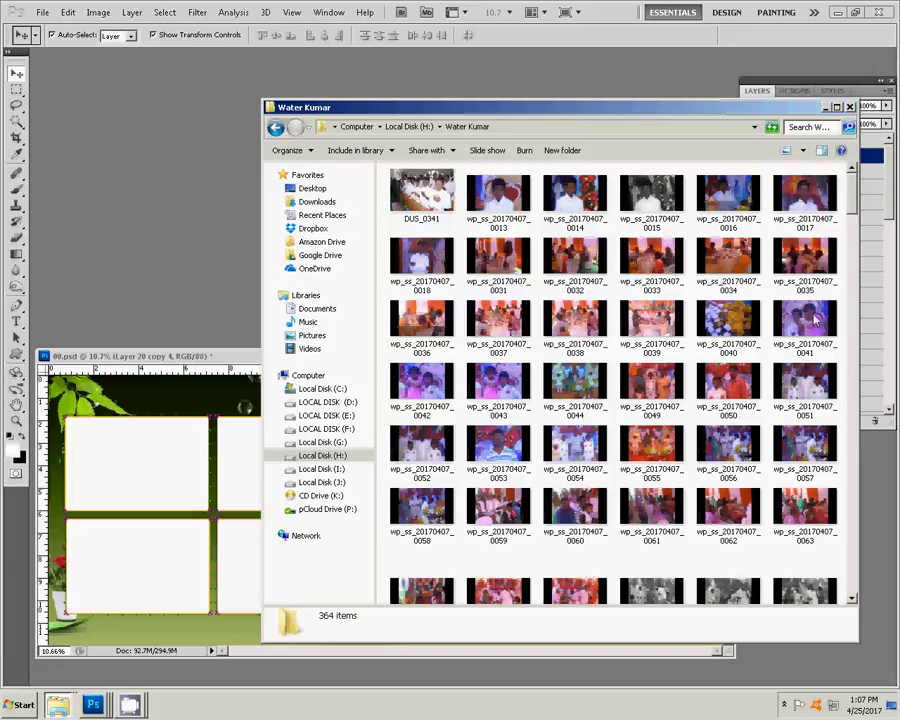
{"action": "key", "text": "Right"}
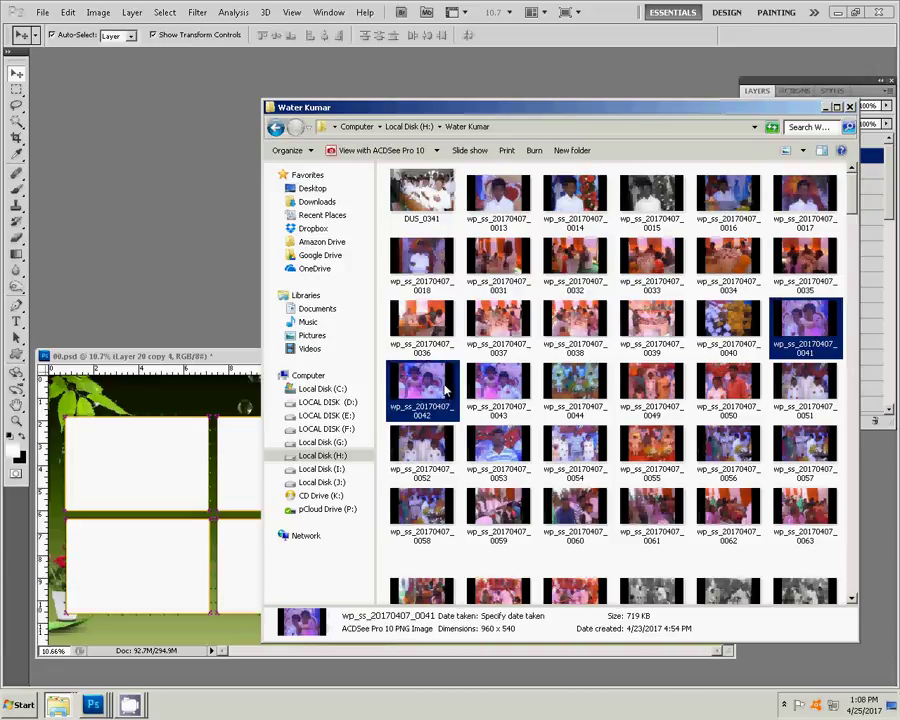
{"action": "left_click", "coordinate": [446, 392], "text": "shift"}
{"action": "left_click", "coordinate": [498, 390], "text": "shift"}
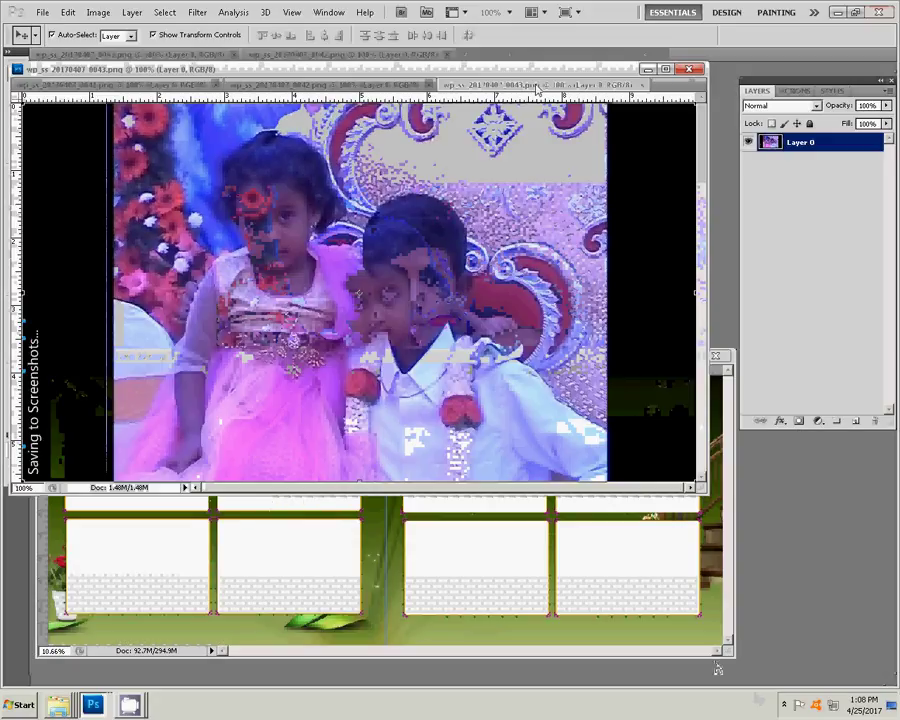
Step: Float the 0043 and 0042 photos into their own windows and zoom both out
{"action": "mouse_move", "coordinate": [540, 92]}
{"action": "left_mouse_down"}
{"action": "mouse_move", "coordinate": [578, 220]}
{"action": "mouse_move", "coordinate": [573, 204]}
{"action": "left_mouse_up"}
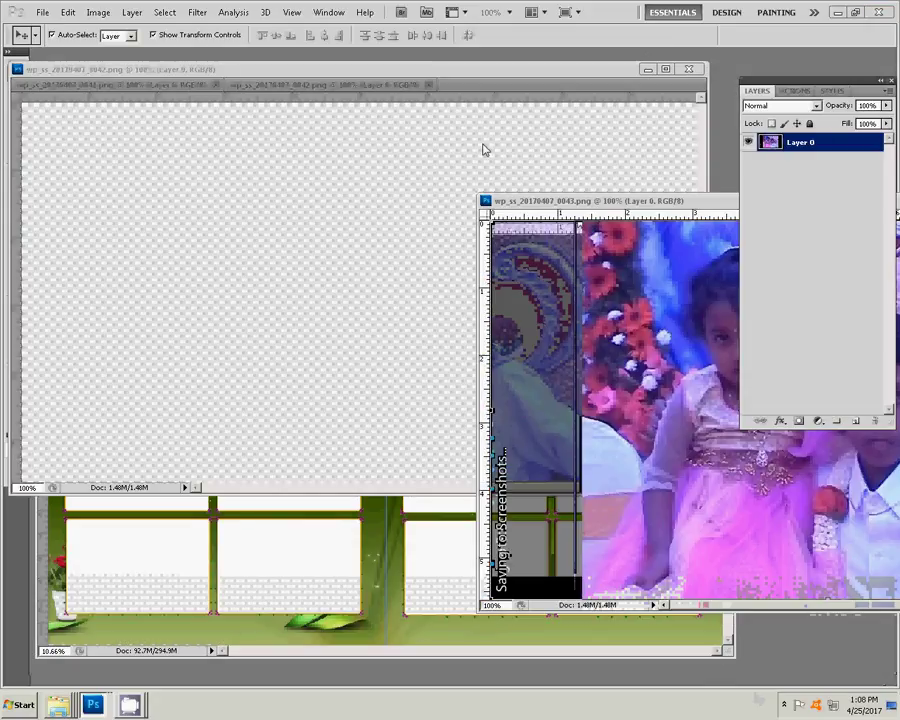
{"action": "left_click", "coordinate": [483, 150]}
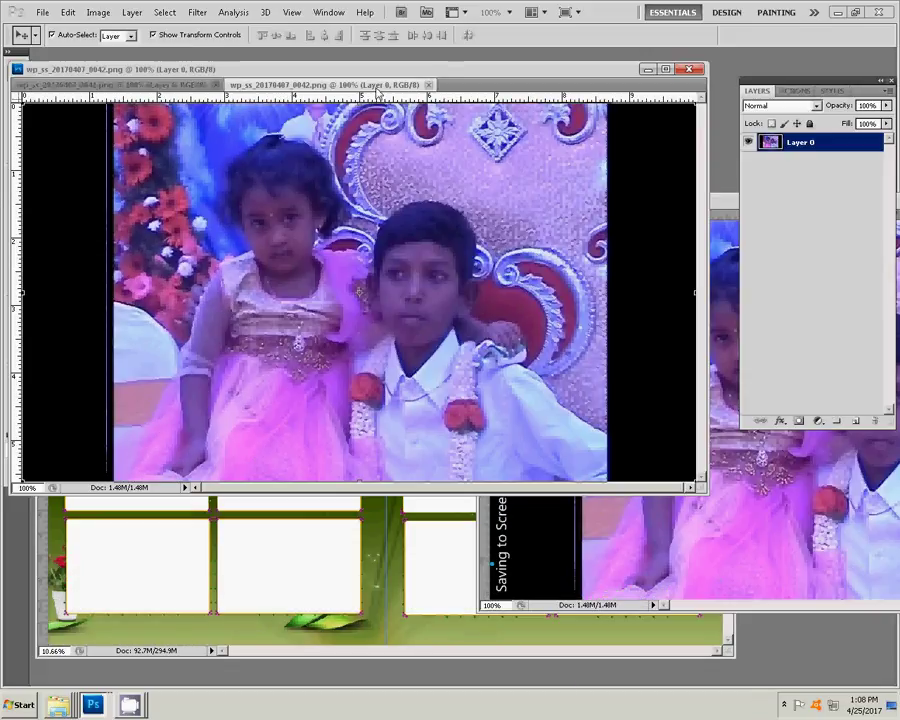
{"action": "mouse_move", "coordinate": [378, 88]}
{"action": "left_mouse_down"}
{"action": "mouse_move", "coordinate": [350, 205]}
{"action": "mouse_move", "coordinate": [360, 196]}
{"action": "left_mouse_up"}
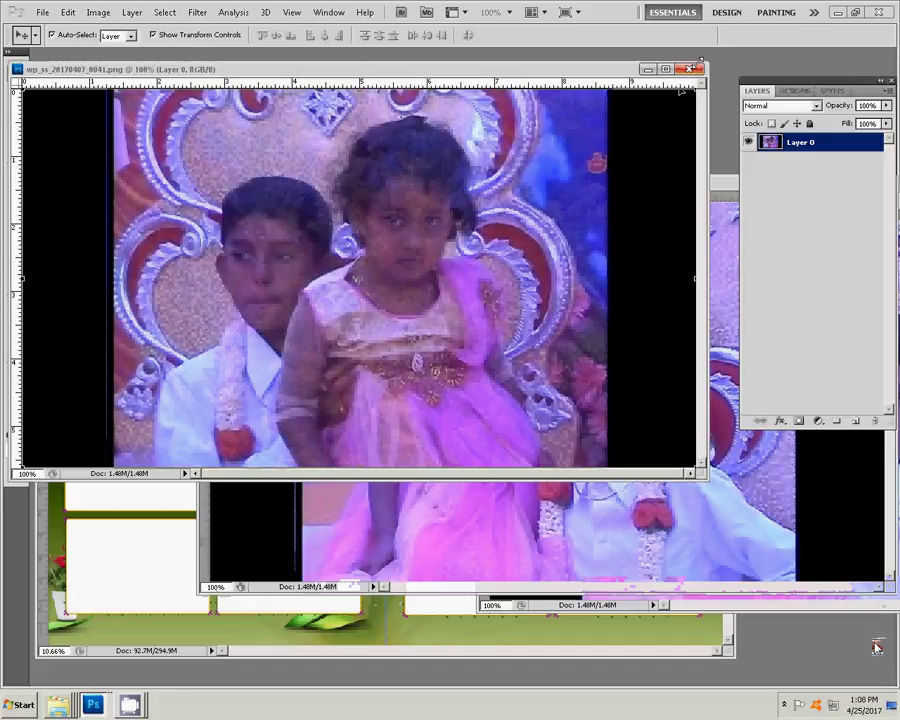
{"action": "left_click", "coordinate": [537, 182]}
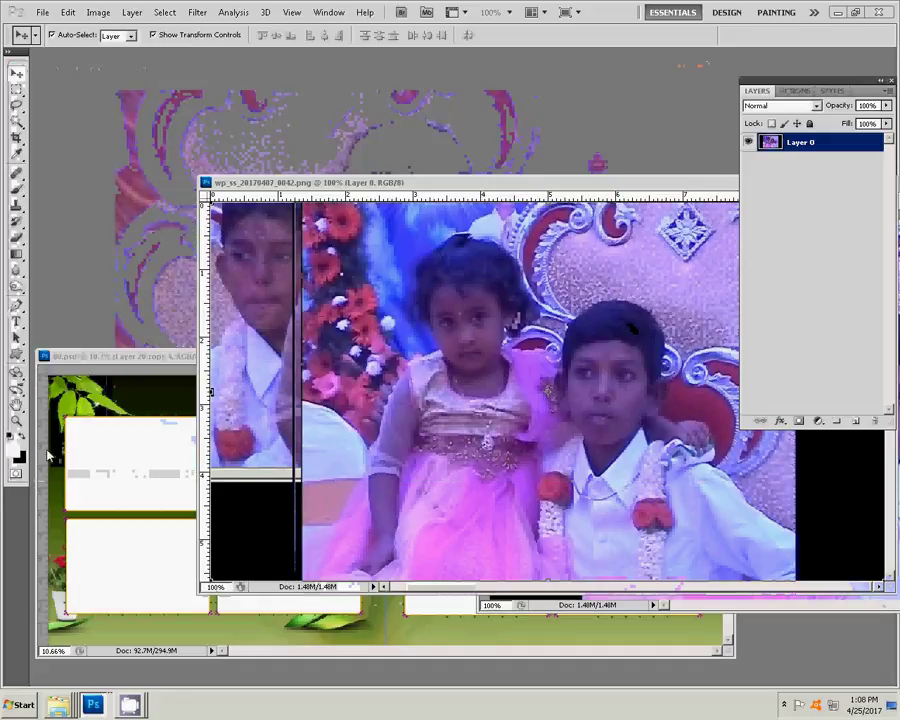
{"action": "key", "text": "z"}
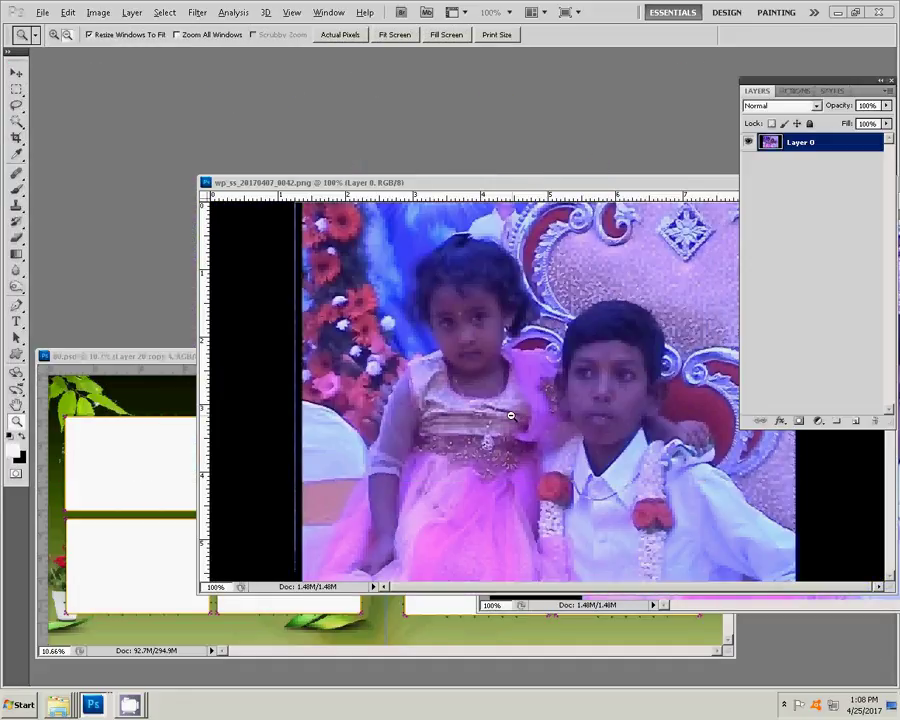
{"action": "left_click", "coordinate": [510, 415], "text": "alt"}
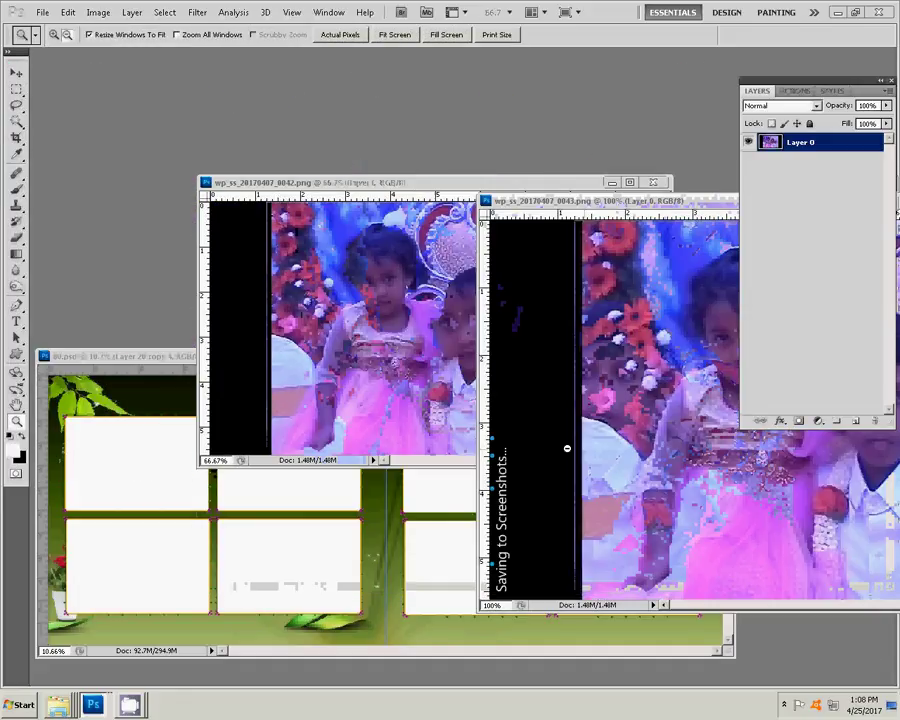
{"action": "left_click", "coordinate": [633, 355], "text": "alt"}
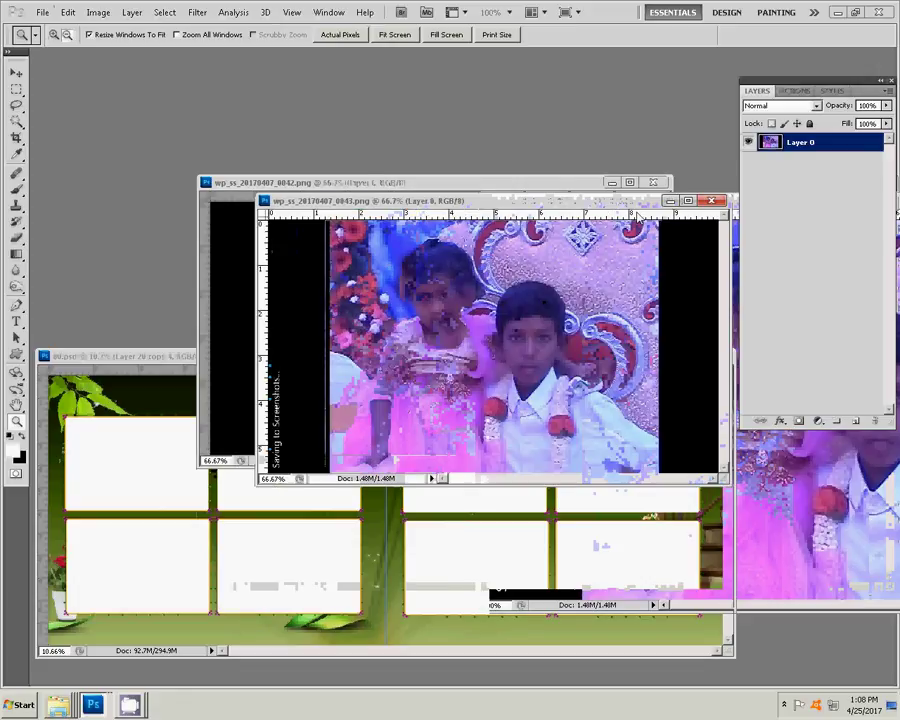
{"action": "left_click_drag", "start_coordinate": [637, 205], "coordinate": [427, 195]}
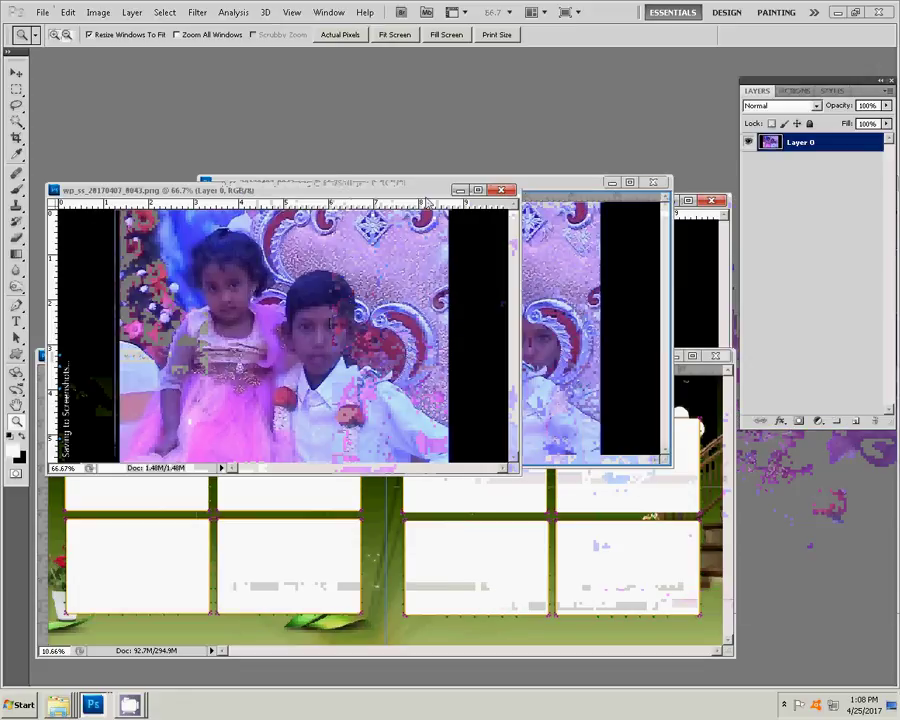
Step: Close the 0042 photo window and fit the 0043 photo on screen
{"action": "left_click", "coordinate": [613, 193]}
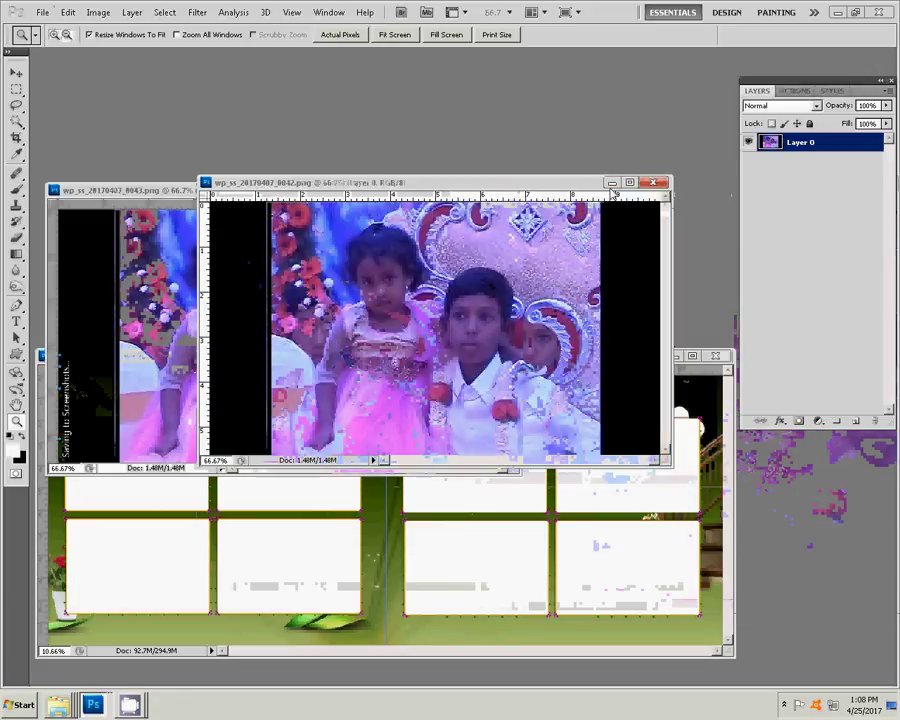
{"action": "left_click_drag", "start_coordinate": [613, 190], "coordinate": [733, 186]}
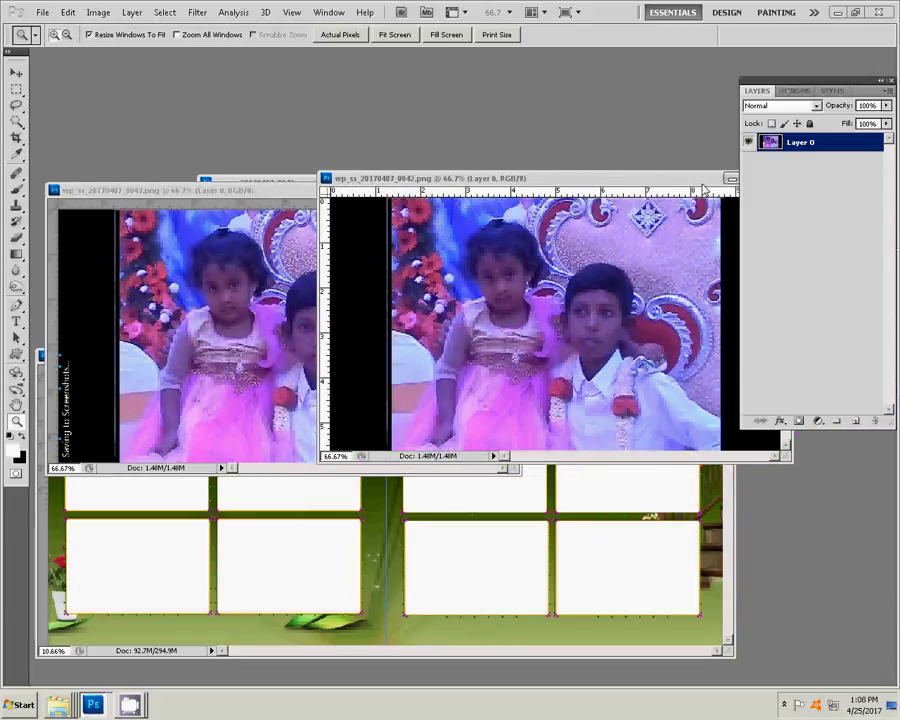
{"action": "left_click_drag", "start_coordinate": [703, 189], "coordinate": [686, 207]}
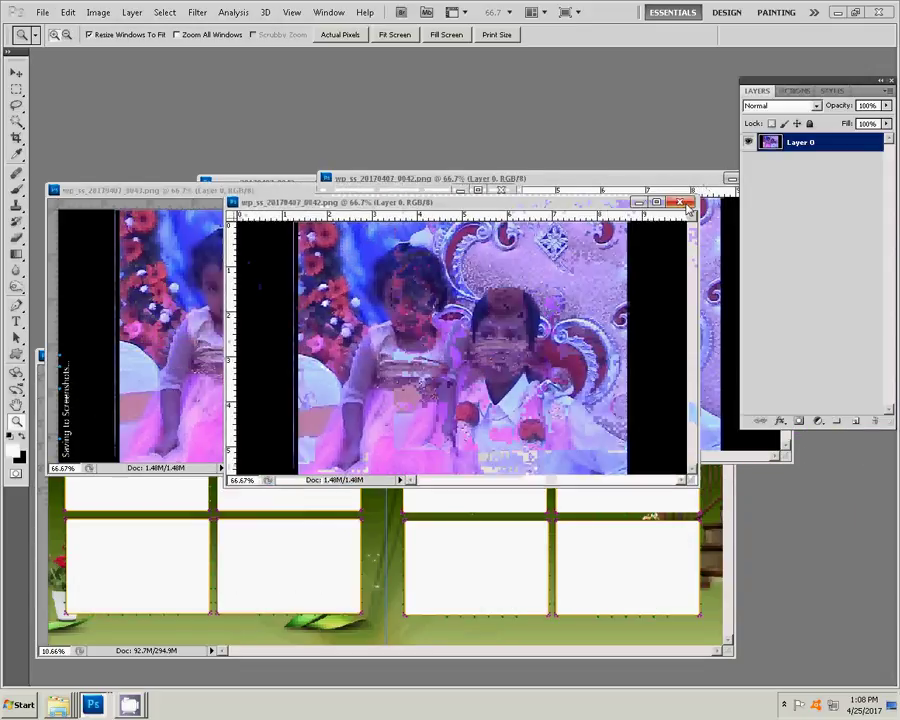
{"action": "left_click", "coordinate": [682, 204]}
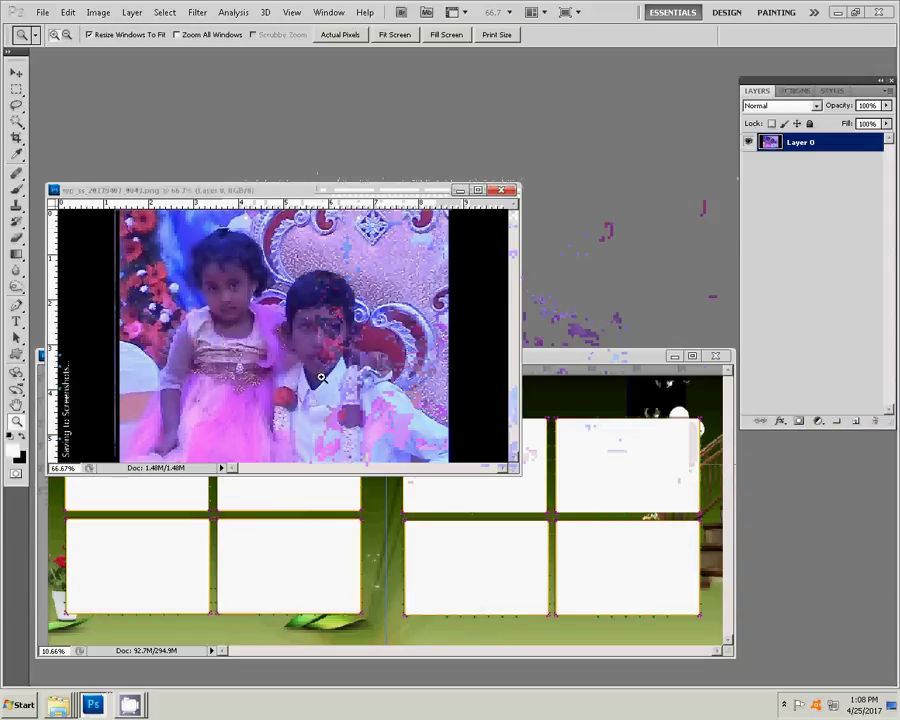
{"action": "right_click", "coordinate": [303, 350]}
{"action": "left_click", "coordinate": [330, 359]}
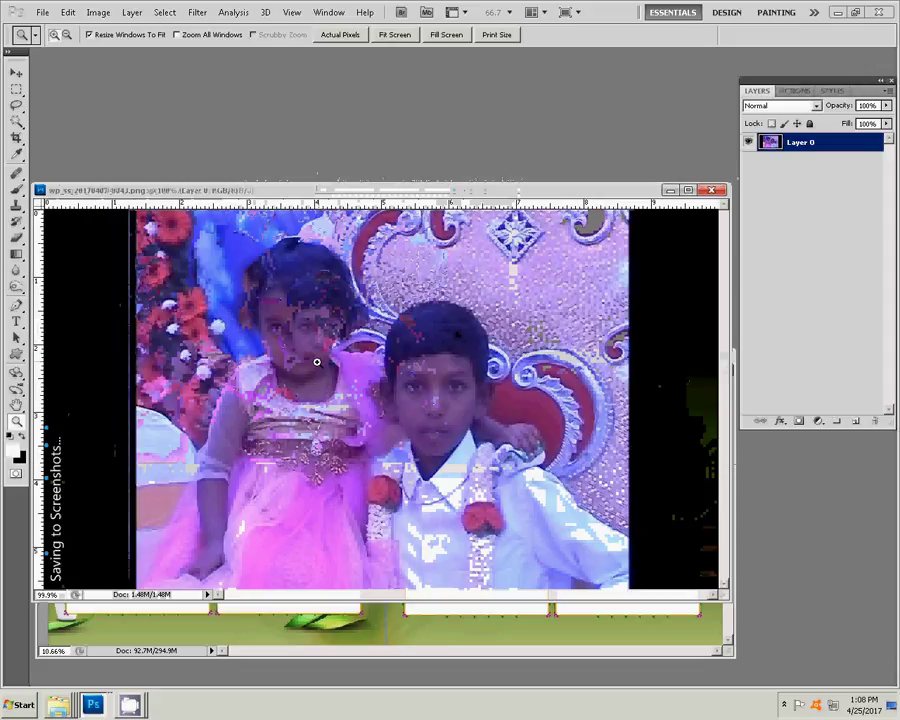
{"action": "key", "text": "ctrl+b"}
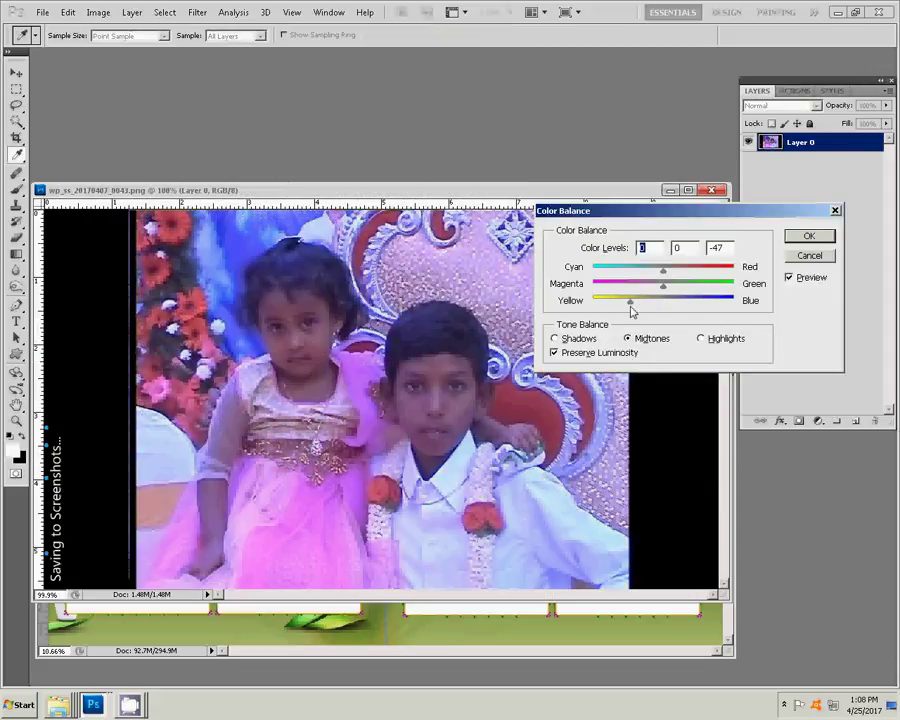
Step: Shift the 0043 photo's midtones toward yellow in Color Balance and apply it
{"action": "mouse_move", "coordinate": [662, 307]}
{"action": "left_mouse_down"}
{"action": "mouse_move", "coordinate": [619, 313]}
{"action": "mouse_move", "coordinate": [607, 302]}
{"action": "left_mouse_up"}
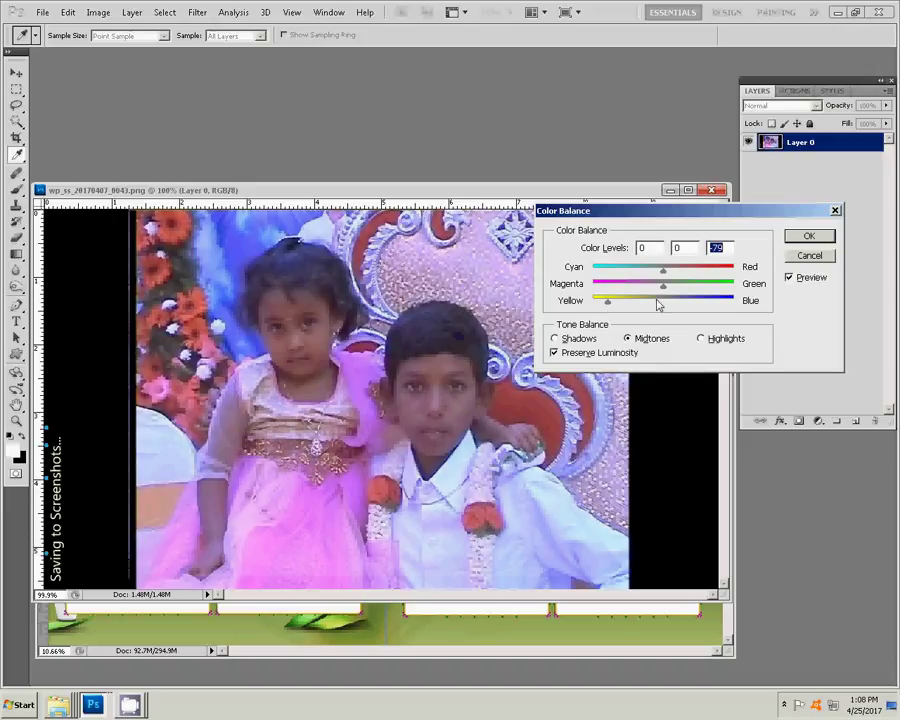
{"action": "mouse_move", "coordinate": [662, 286]}
{"action": "left_mouse_down"}
{"action": "mouse_move", "coordinate": [647, 290]}
{"action": "mouse_move", "coordinate": [661, 292]}
{"action": "left_mouse_up"}
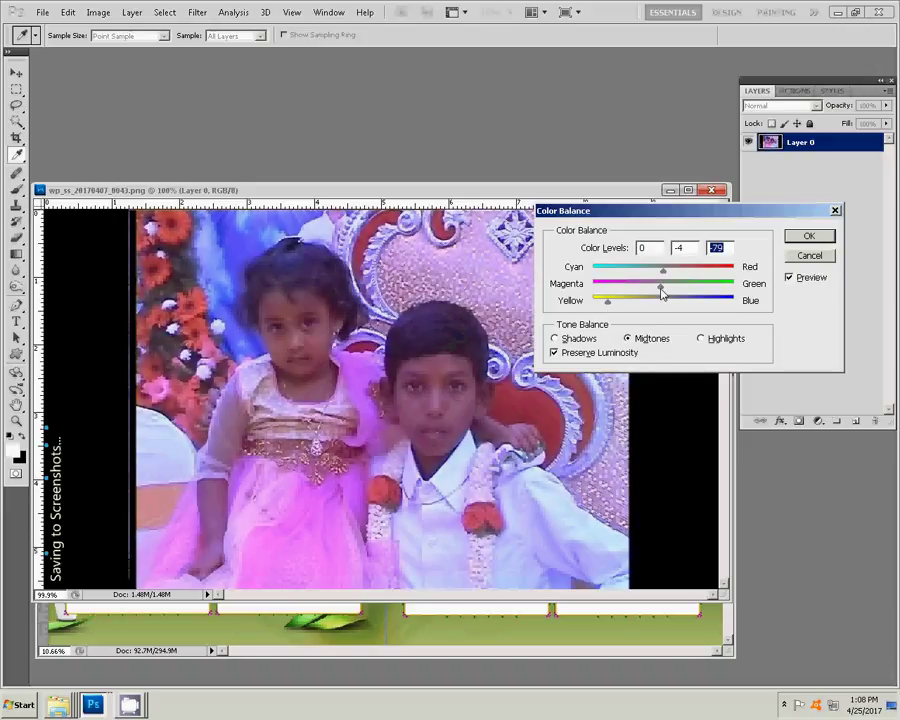
{"action": "left_click", "coordinate": [809, 235]}
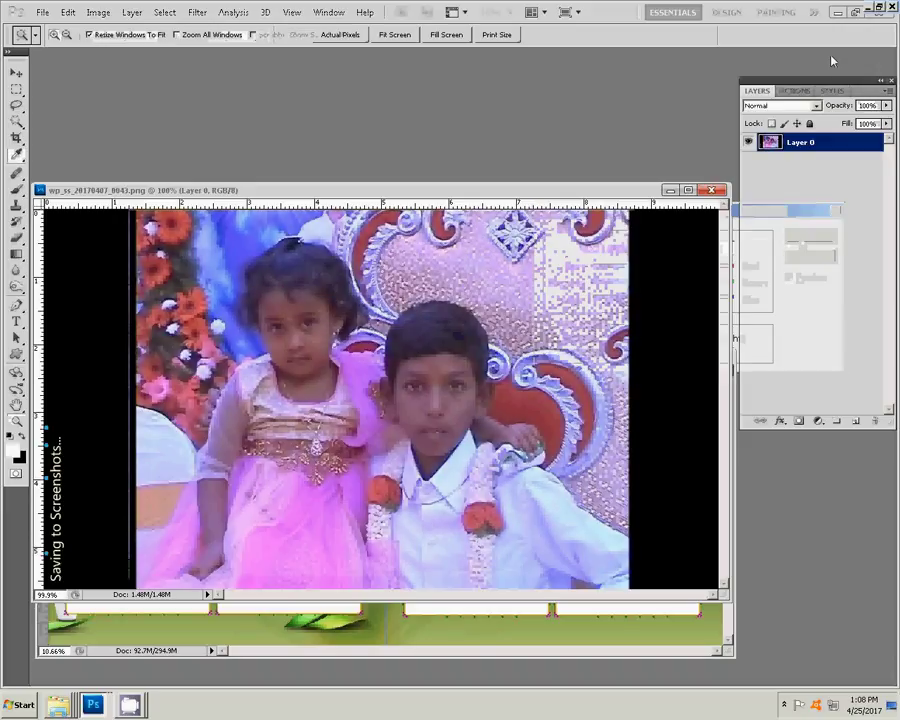
Step: Play the Correction action on the photo and move its window up and left
{"action": "left_click", "coordinate": [795, 90]}
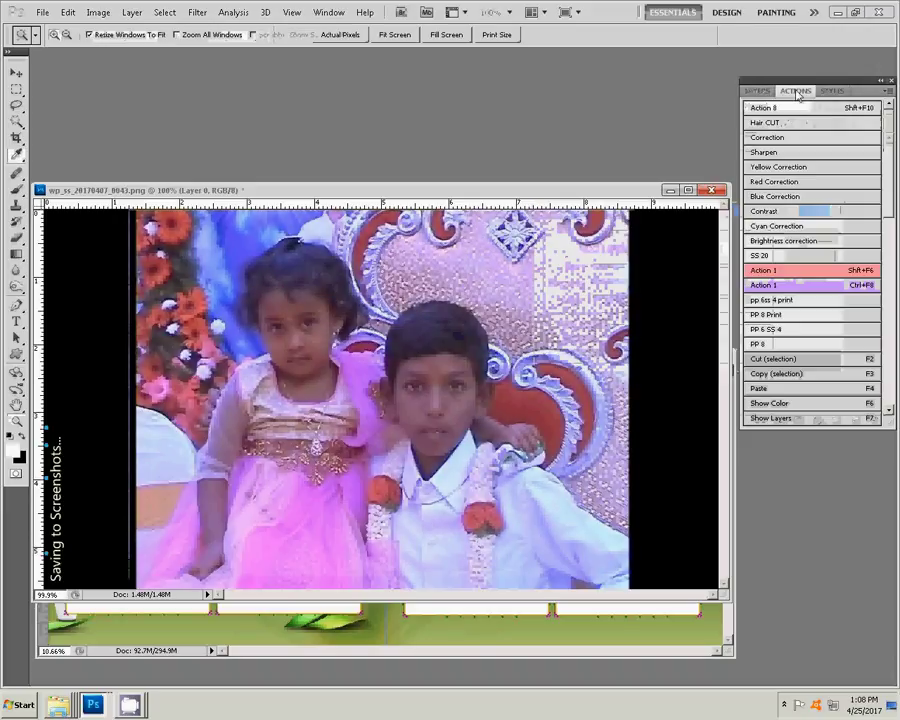
{"action": "left_click", "coordinate": [752, 139]}
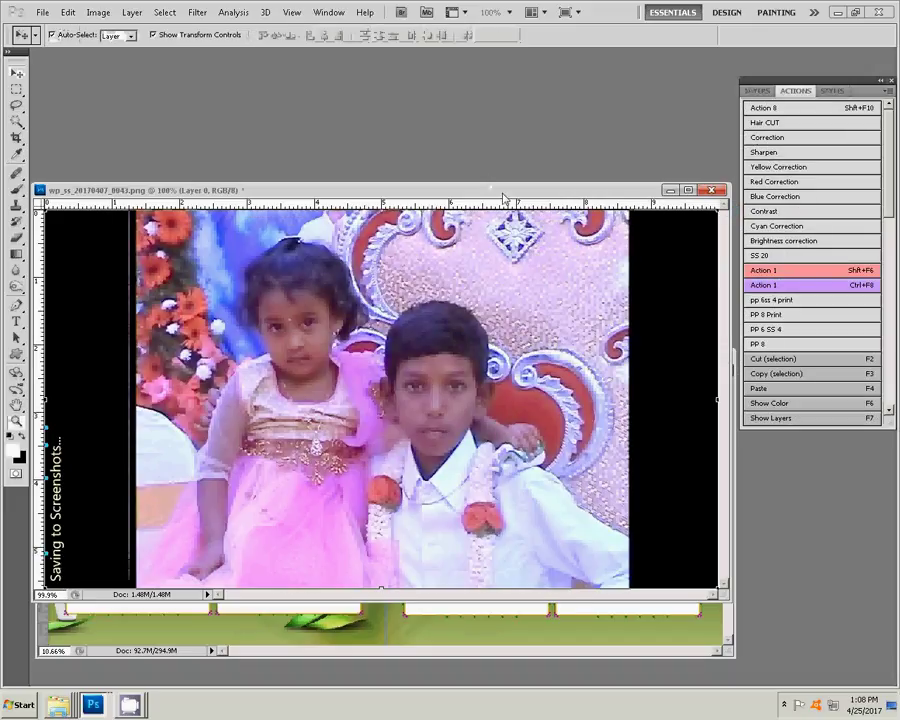
{"action": "left_click_drag", "start_coordinate": [506, 196], "coordinate": [285, 115]}
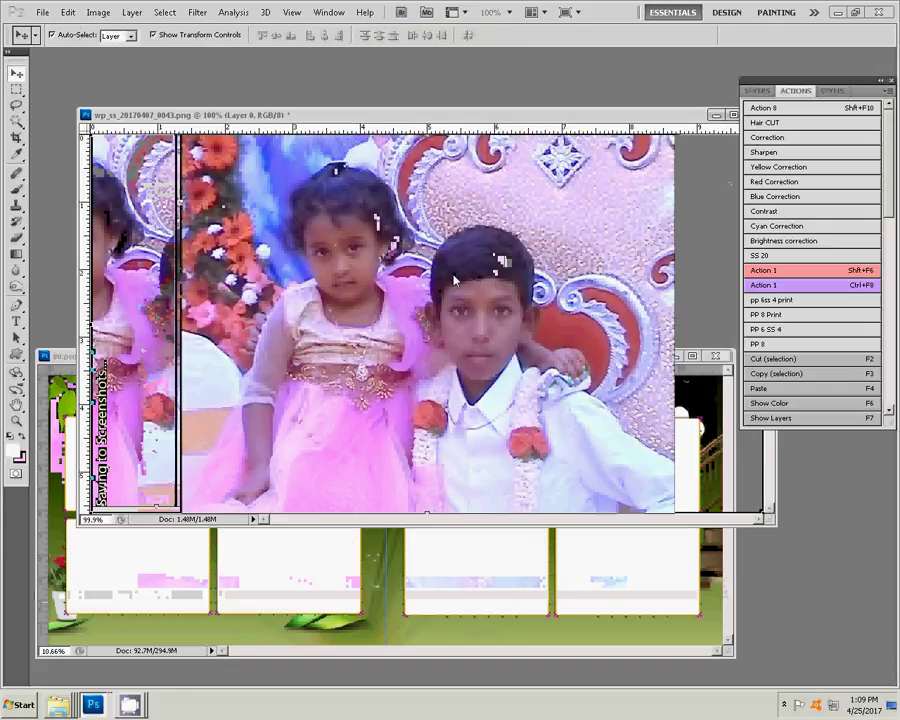
{"action": "key", "text": "ctrl+t"}
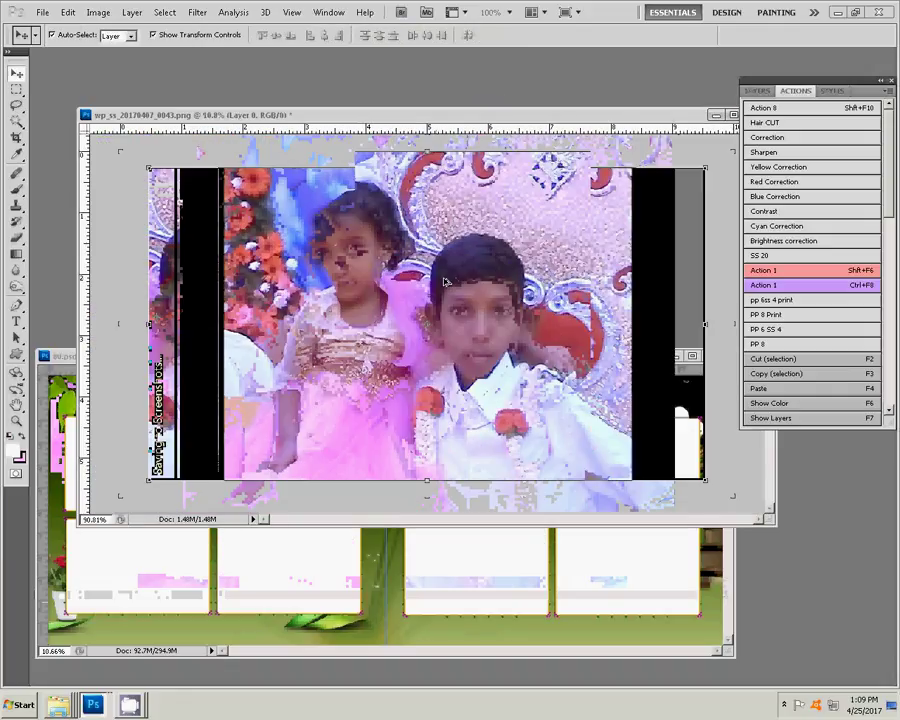
Step: Cut image 0043's photo area from between its black side bars with a rectangular marquee
{"action": "left_click", "coordinate": [16, 88]}
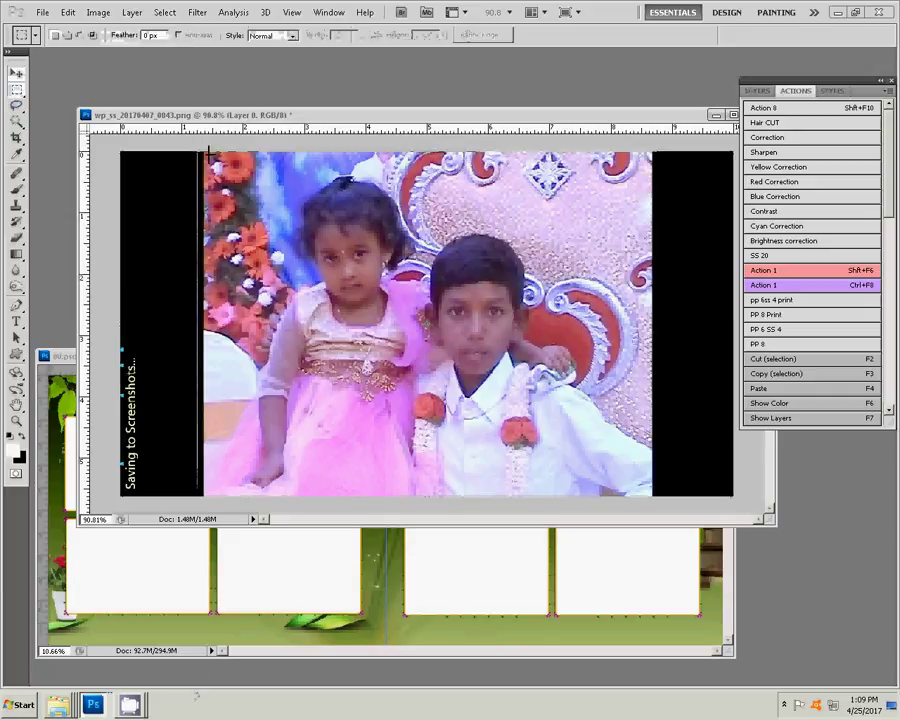
{"action": "mouse_move", "coordinate": [209, 155]}
{"action": "left_mouse_down"}
{"action": "mouse_move", "coordinate": [638, 513]}
{"action": "mouse_move", "coordinate": [650, 497]}
{"action": "left_mouse_up"}
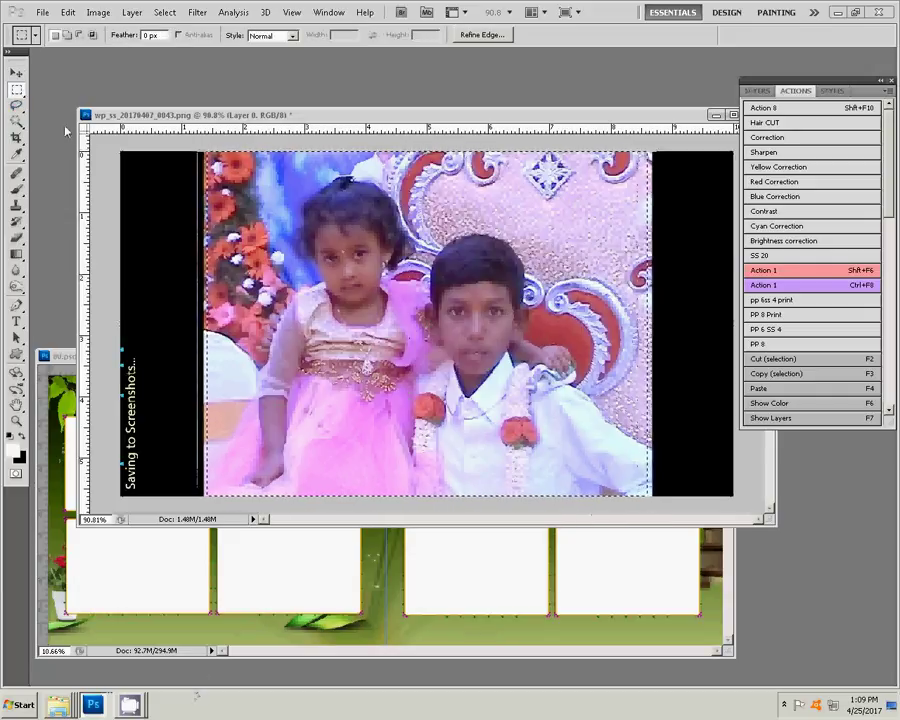
{"action": "left_click", "coordinate": [68, 12]}
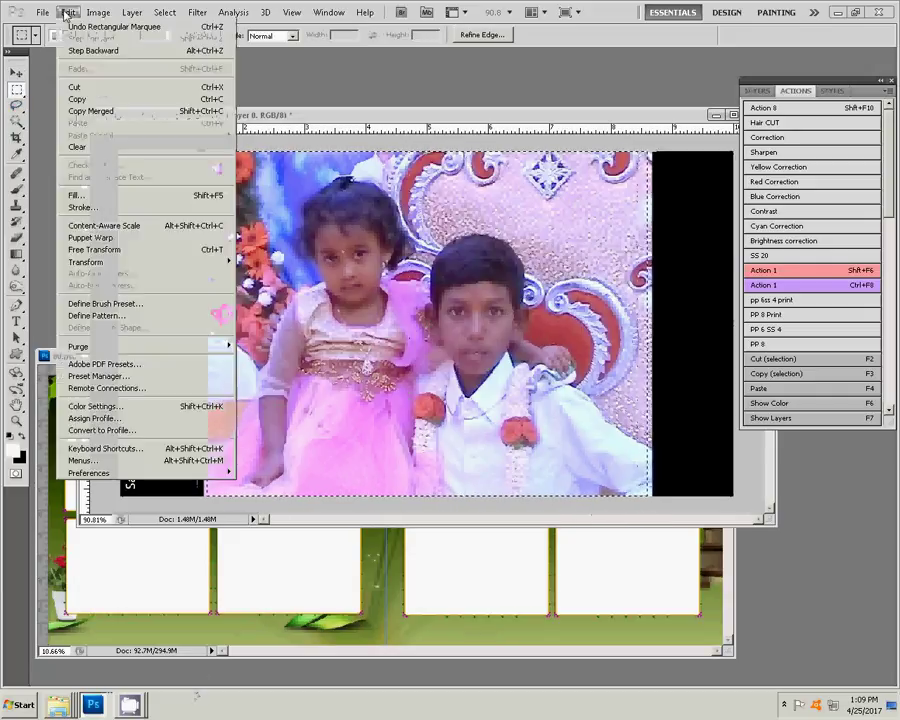
{"action": "left_click", "coordinate": [78, 90]}
{"action": "left_click", "coordinate": [484, 532]}
{"action": "key", "text": "ctrl+v"}
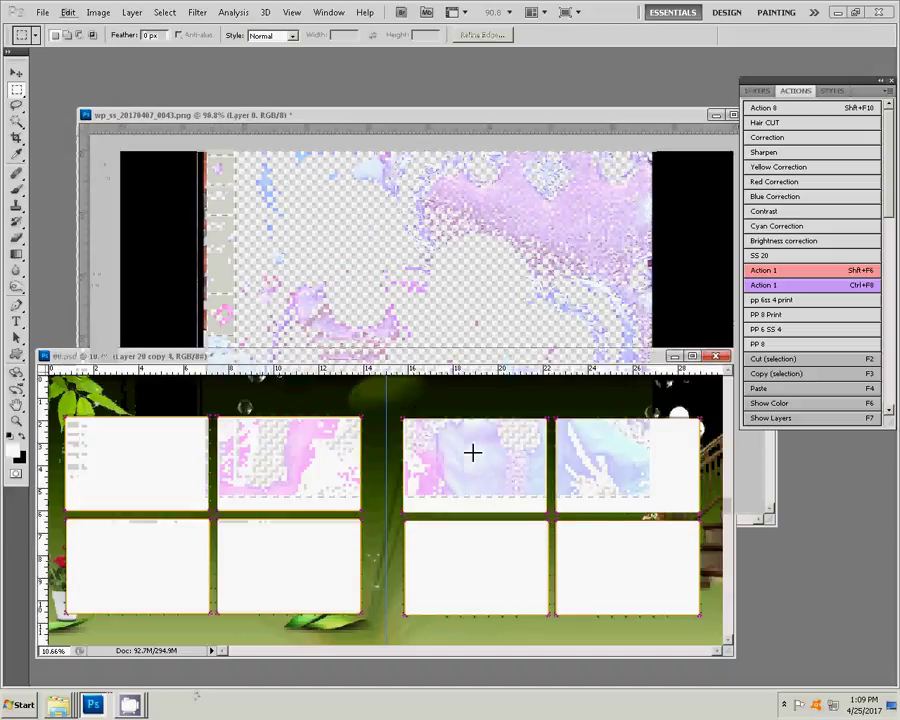
Step: Paste the girl-and-boy photo into the top-left frame, enlarged to fill it
{"action": "key", "text": "v"}
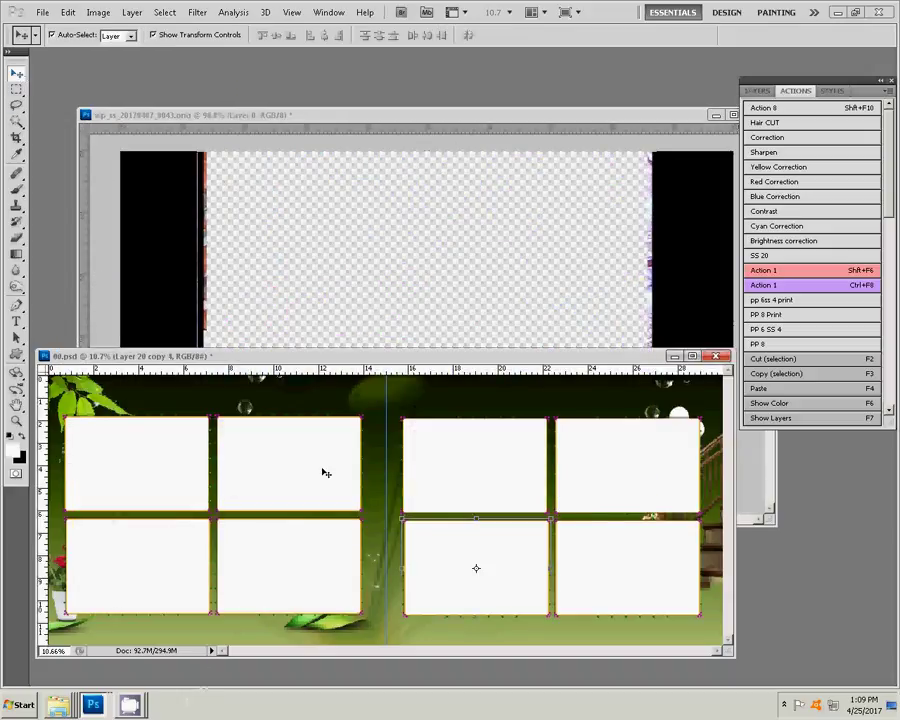
{"action": "left_click", "coordinate": [325, 473]}
{"action": "left_click", "coordinate": [16, 120]}
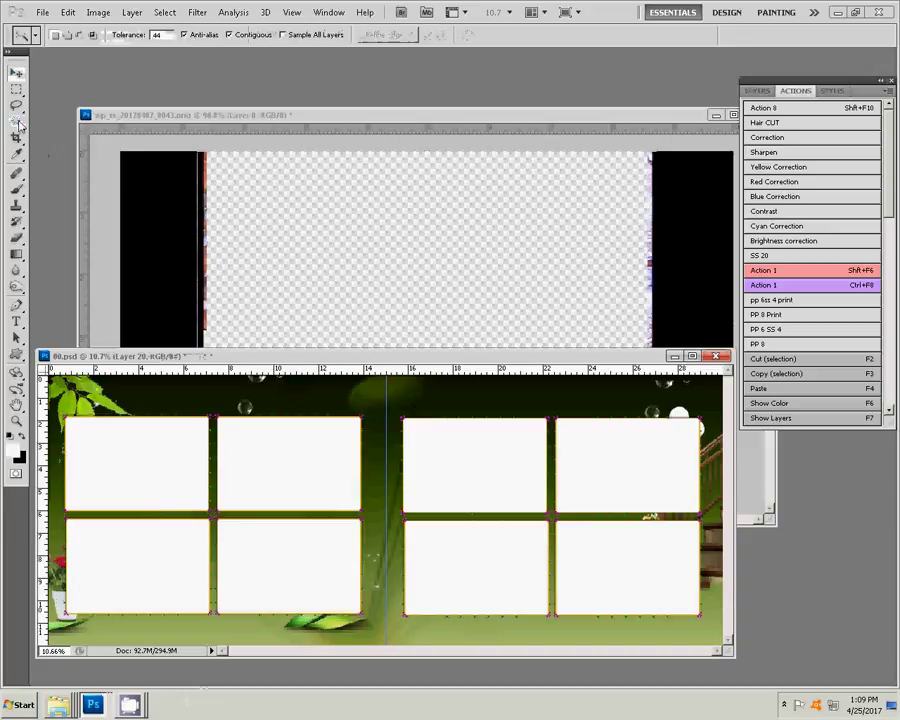
{"action": "left_click", "coordinate": [160, 452]}
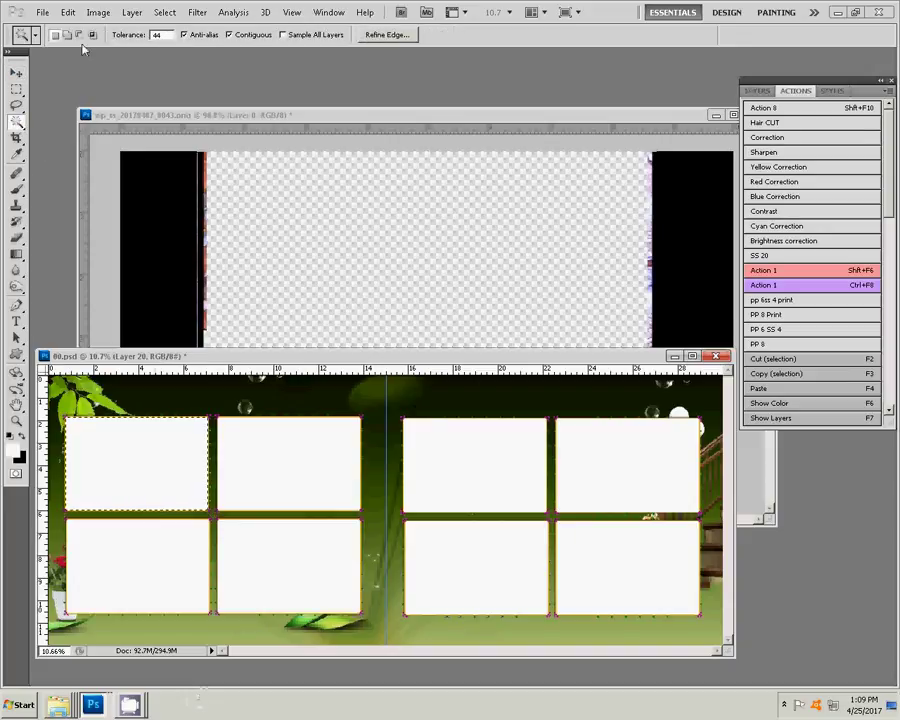
{"action": "left_click", "coordinate": [67, 12]}
{"action": "mouse_move", "coordinate": [91, 135]}
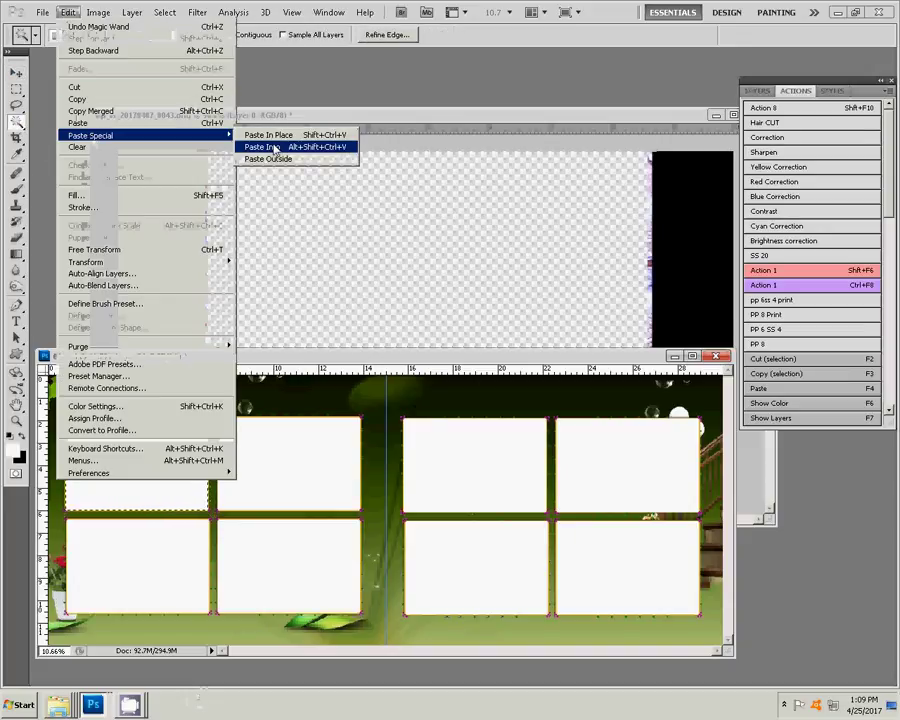
{"action": "left_click", "coordinate": [274, 148]}
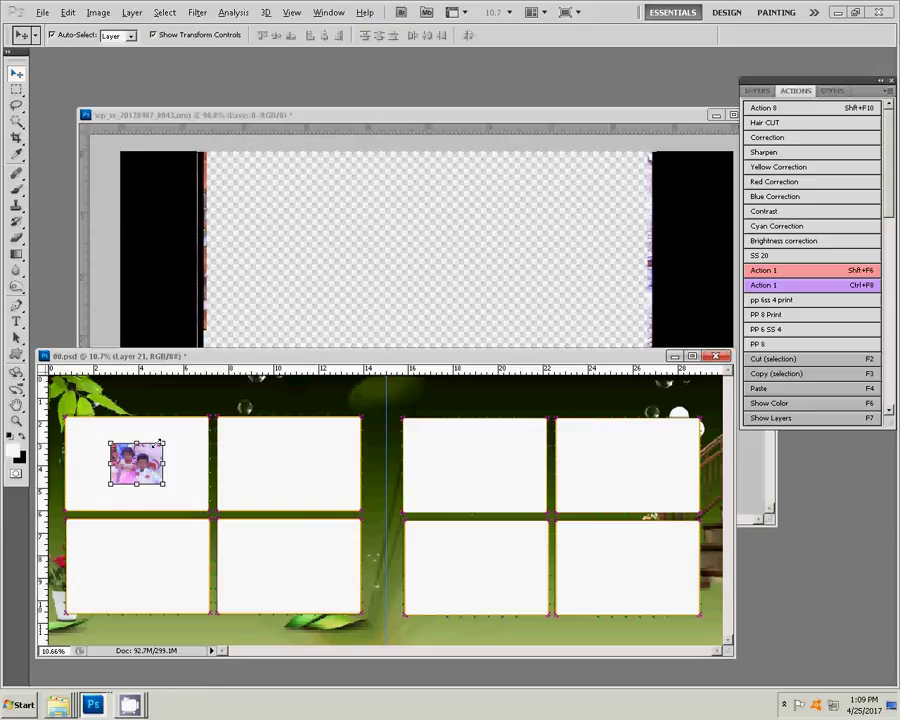
{"action": "left_click_drag", "start_coordinate": [163, 441], "coordinate": [217, 420]}
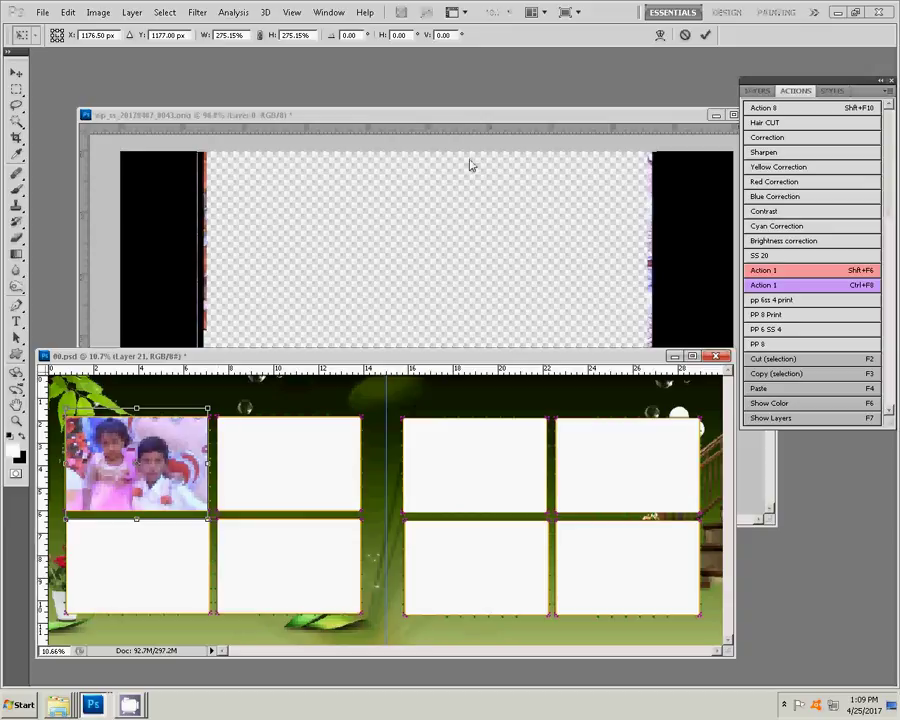
{"action": "left_click", "coordinate": [706, 35]}
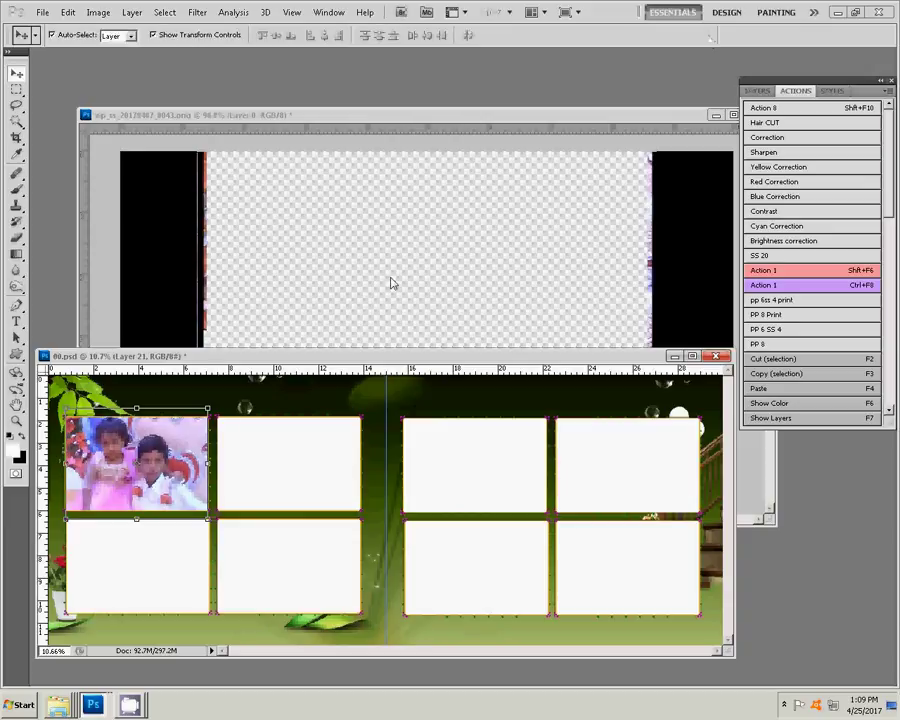
Step: Close the emptied PNG photo without saving changes
{"action": "left_click", "coordinate": [387, 284]}
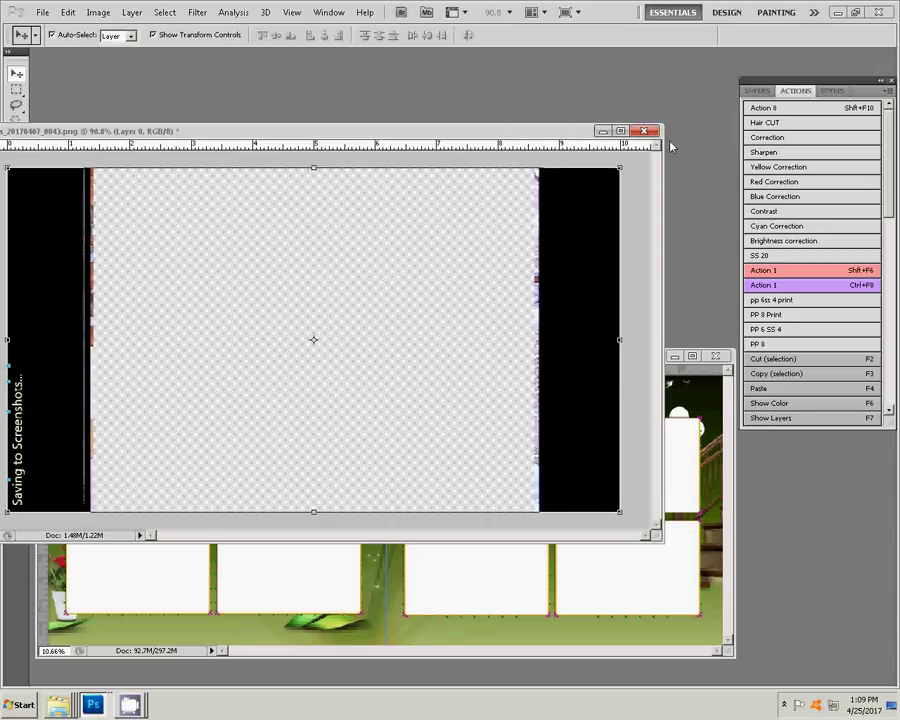
{"action": "left_click", "coordinate": [645, 131]}
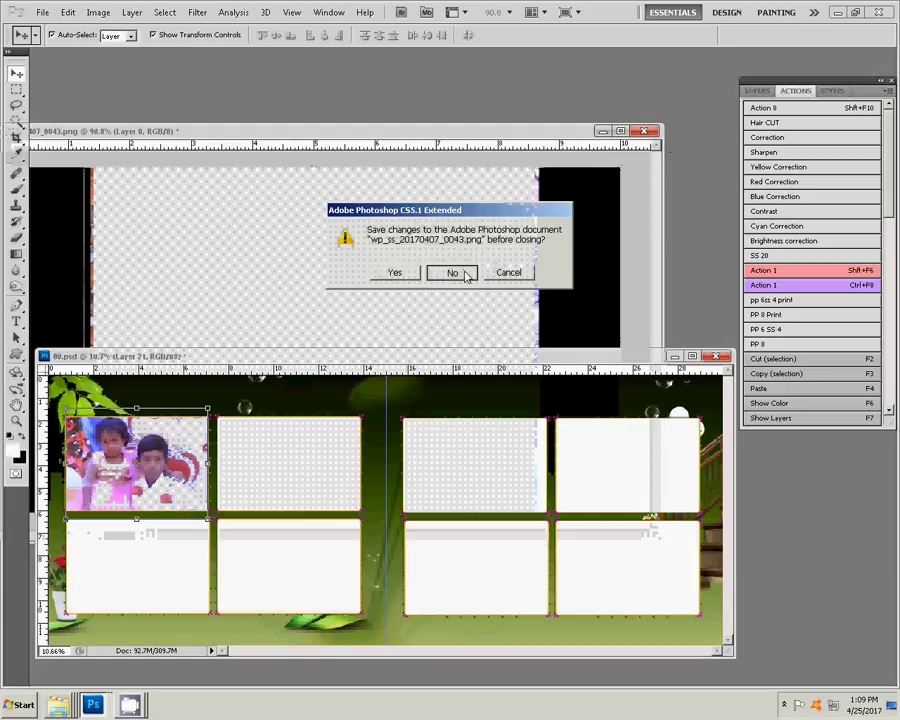
{"action": "left_click", "coordinate": [452, 273]}
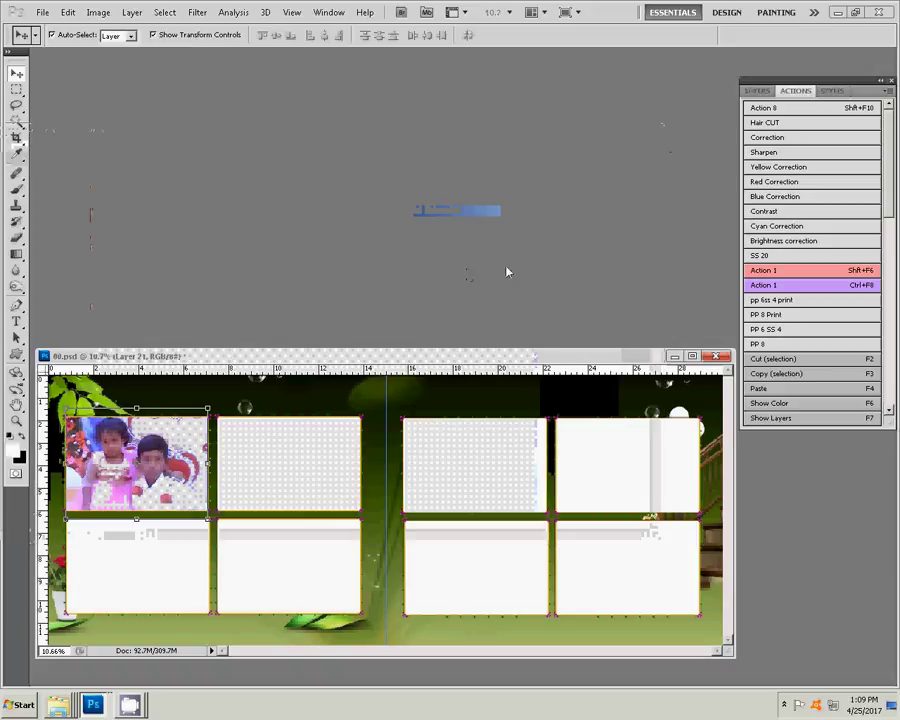
Step: Delete the three already-used photos from the event photo folder to the Recycle Bin
{"action": "right_click", "coordinate": [57, 705]}
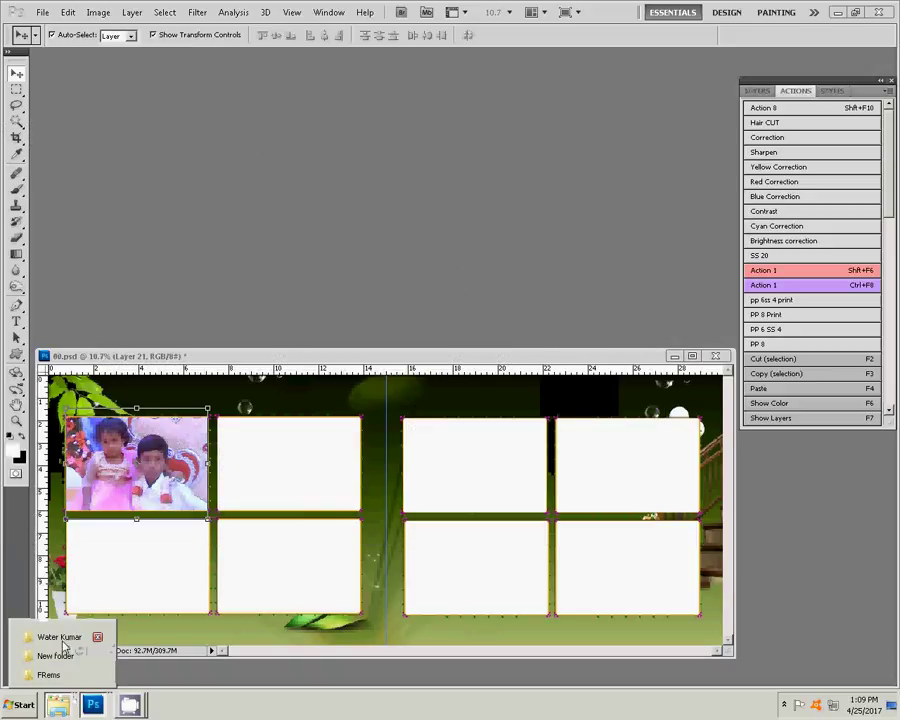
{"action": "left_click", "coordinate": [62, 637]}
{"action": "key", "text": "Delete"}
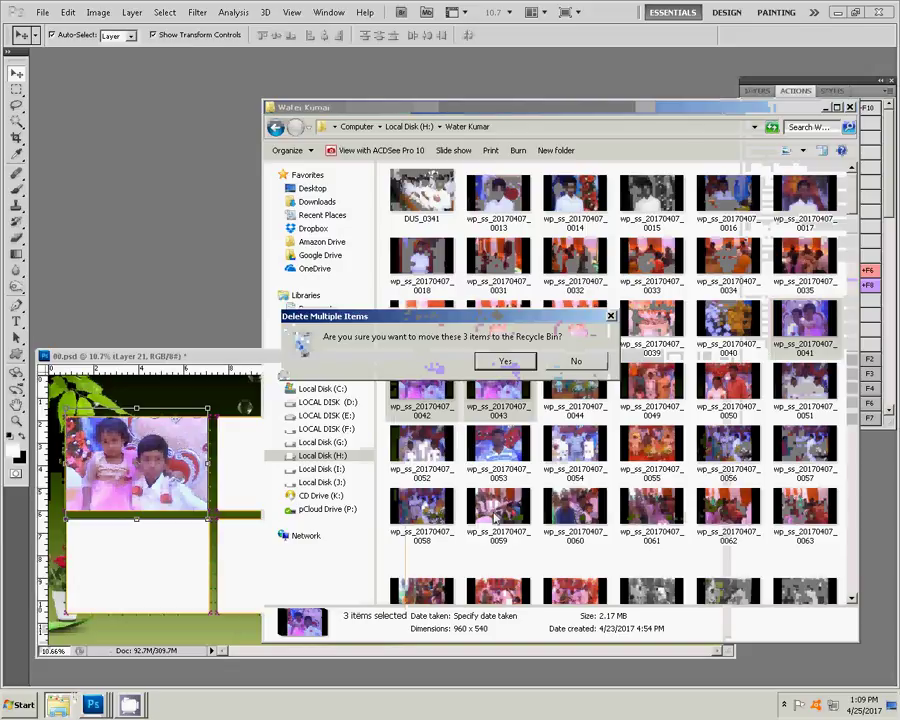
{"action": "left_click", "coordinate": [505, 362]}
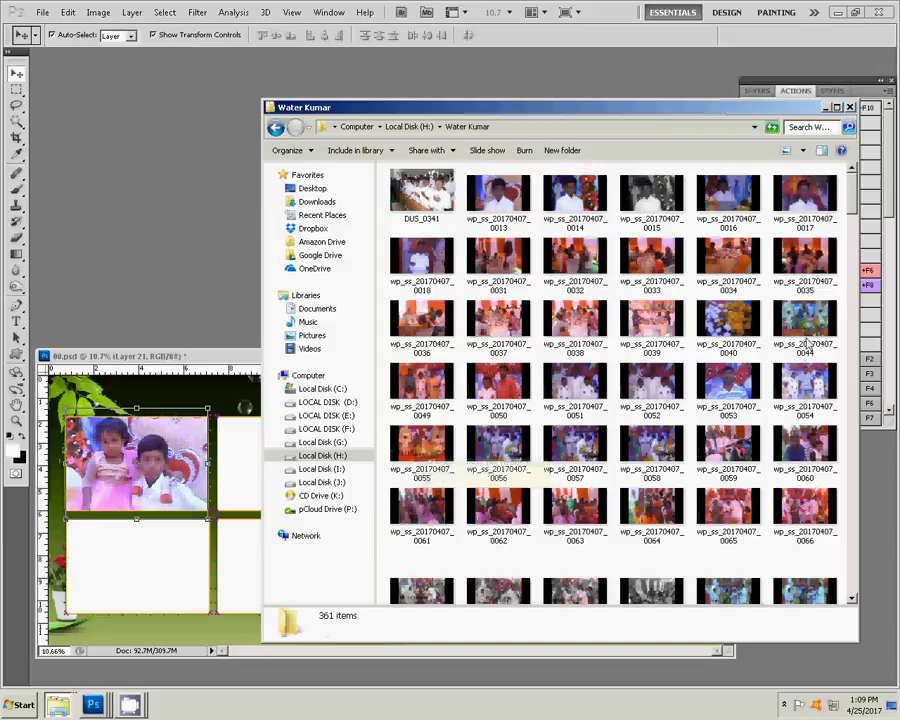
Step: Open photos 0049 and 0050 in Photoshop together
{"action": "left_click", "coordinate": [431, 396]}
{"action": "left_click", "coordinate": [497, 396], "text": "ctrl"}
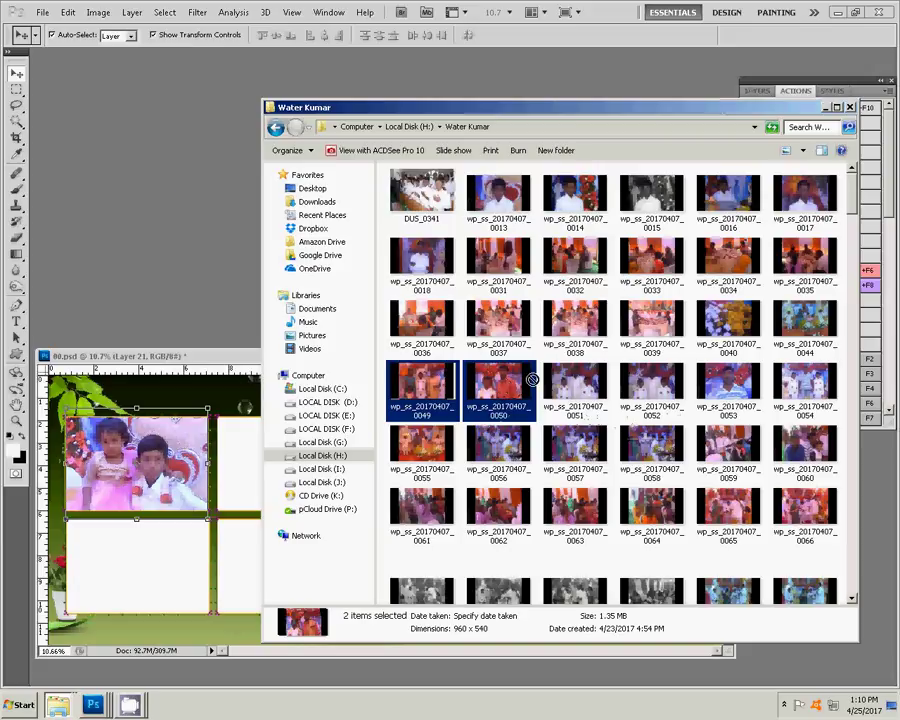
{"action": "left_click_drag", "start_coordinate": [497, 396], "coordinate": [180, 190]}
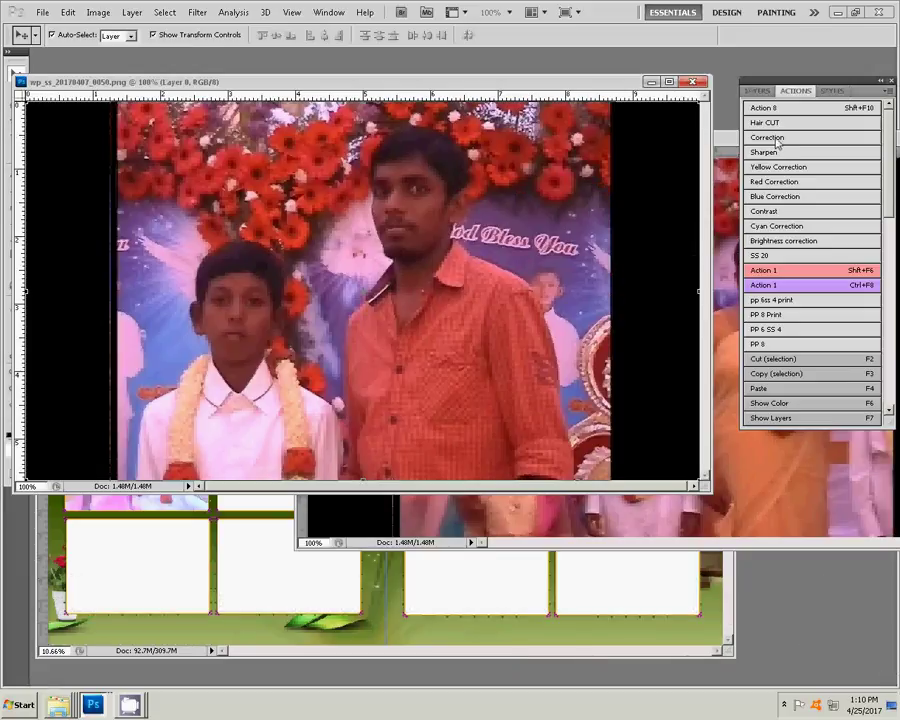
Step: Colour-correct photo 0050 with the recorded action and close it without saving
{"action": "left_click", "coordinate": [766, 108]}
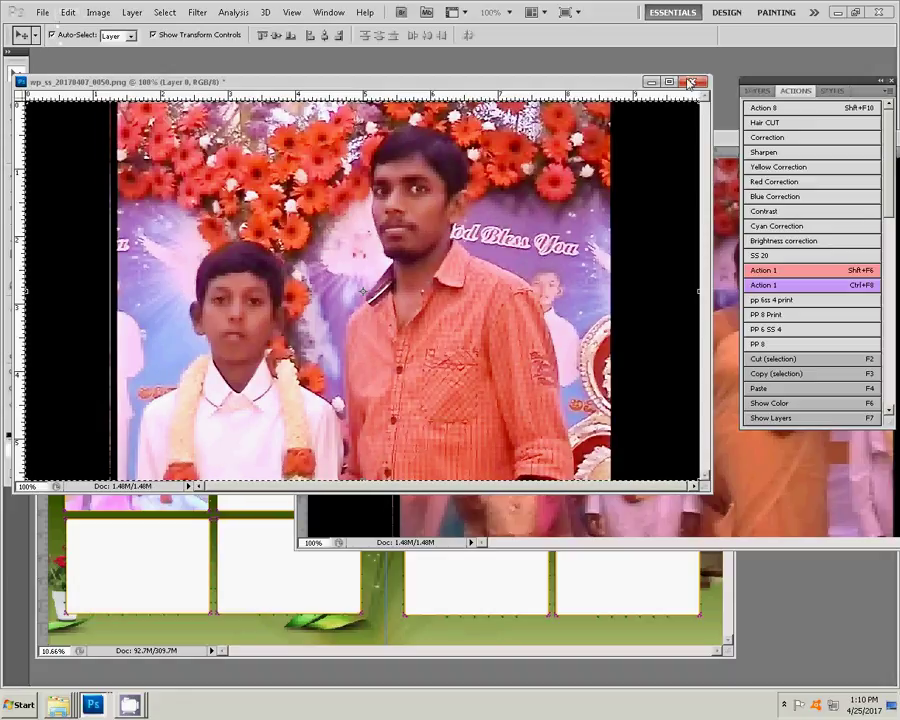
{"action": "key", "text": "ctrl+w"}
{"action": "left_click", "coordinate": [451, 272]}
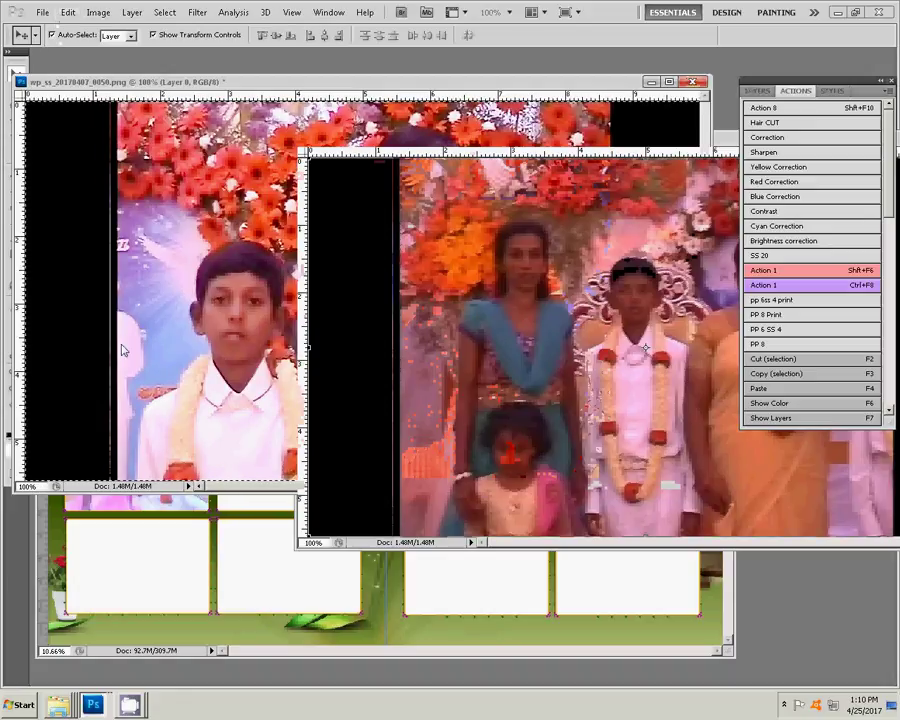
Step: Paste the boy-and-man photo into the top-middle frame, scaled to 277% and nudged down
{"action": "left_click", "coordinate": [155, 566]}
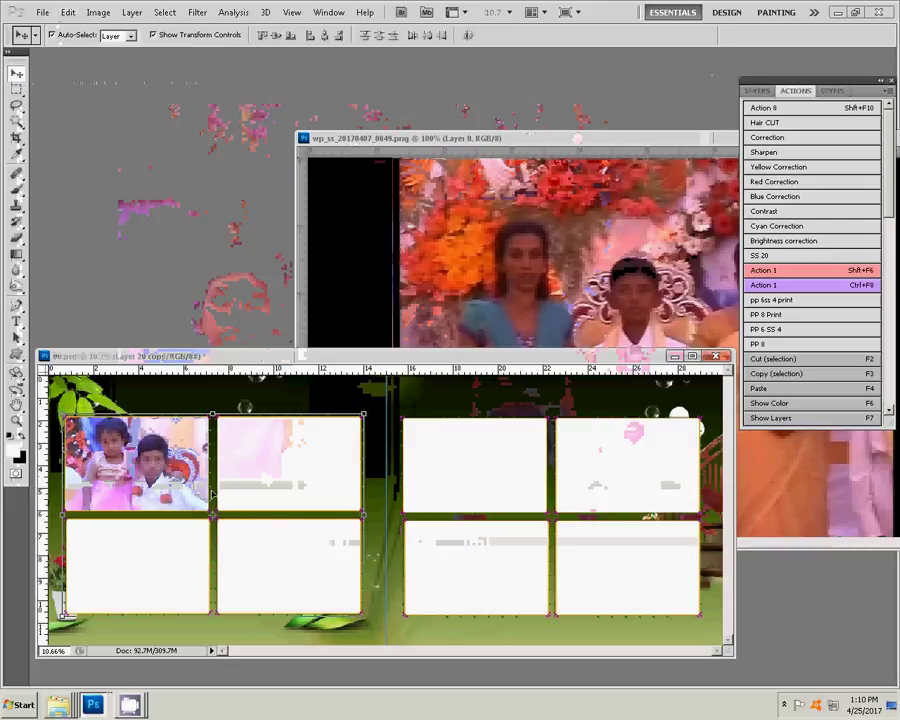
{"action": "key", "text": "w"}
{"action": "left_click", "coordinate": [273, 464]}
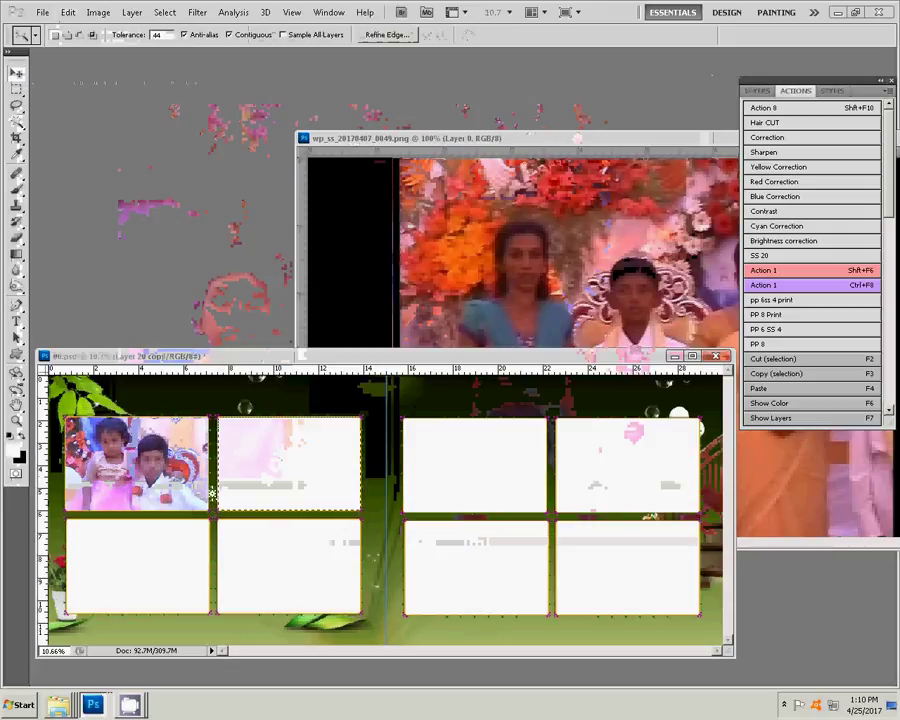
{"action": "left_click", "coordinate": [67, 12]}
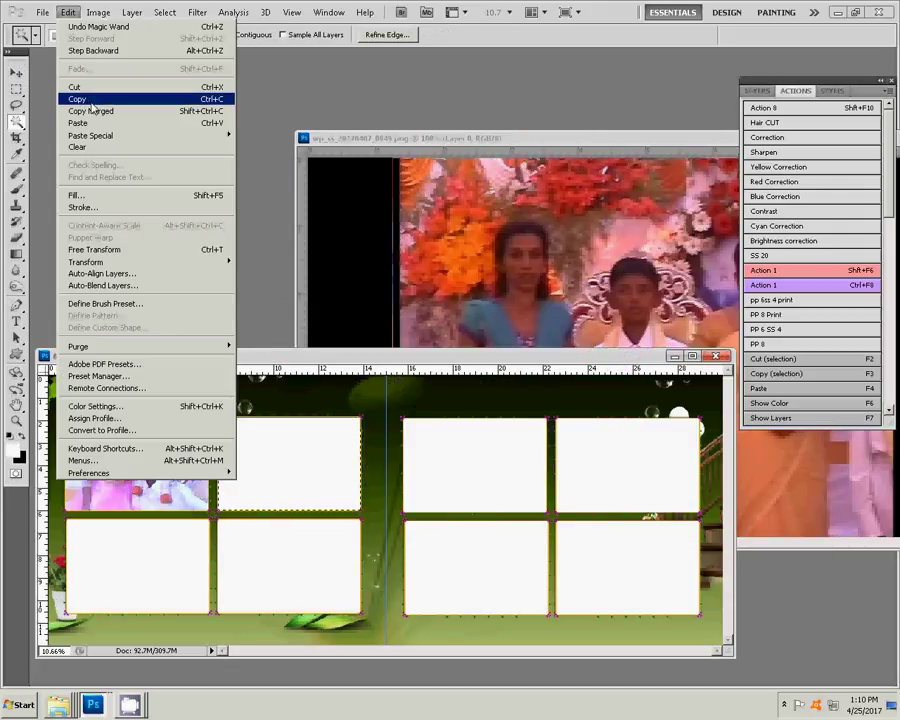
{"action": "mouse_move", "coordinate": [91, 135]}
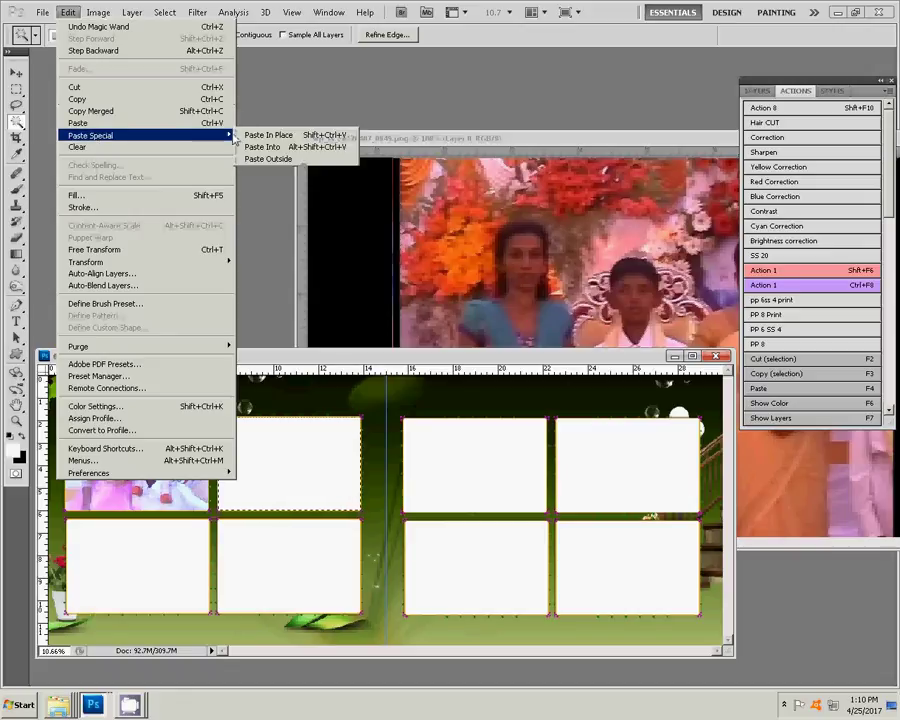
{"action": "left_click", "coordinate": [278, 149]}
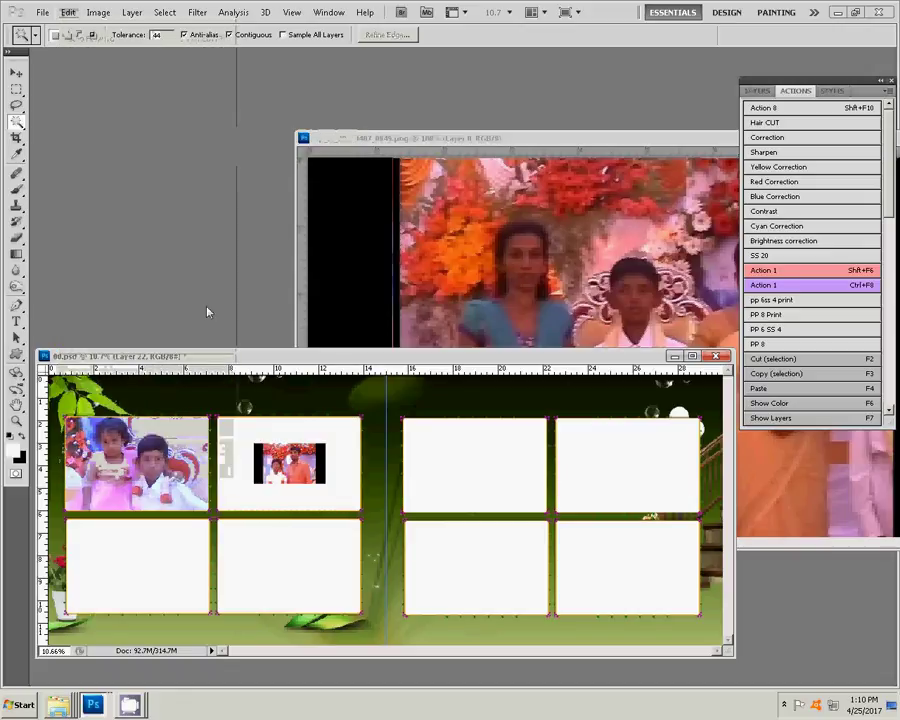
{"action": "key", "text": "v"}
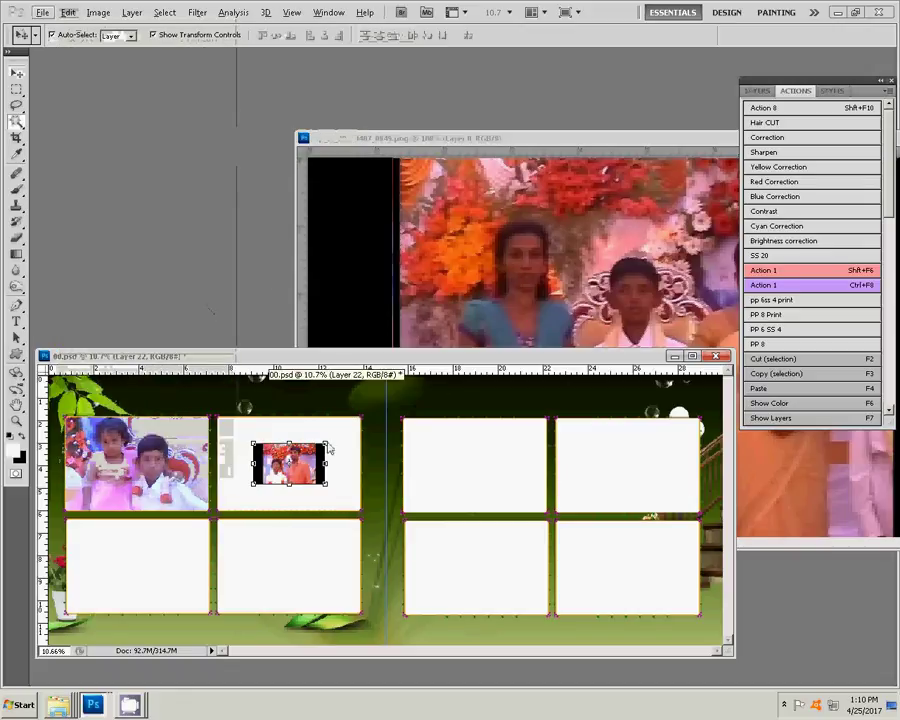
{"action": "key", "text": "ctrl+t"}
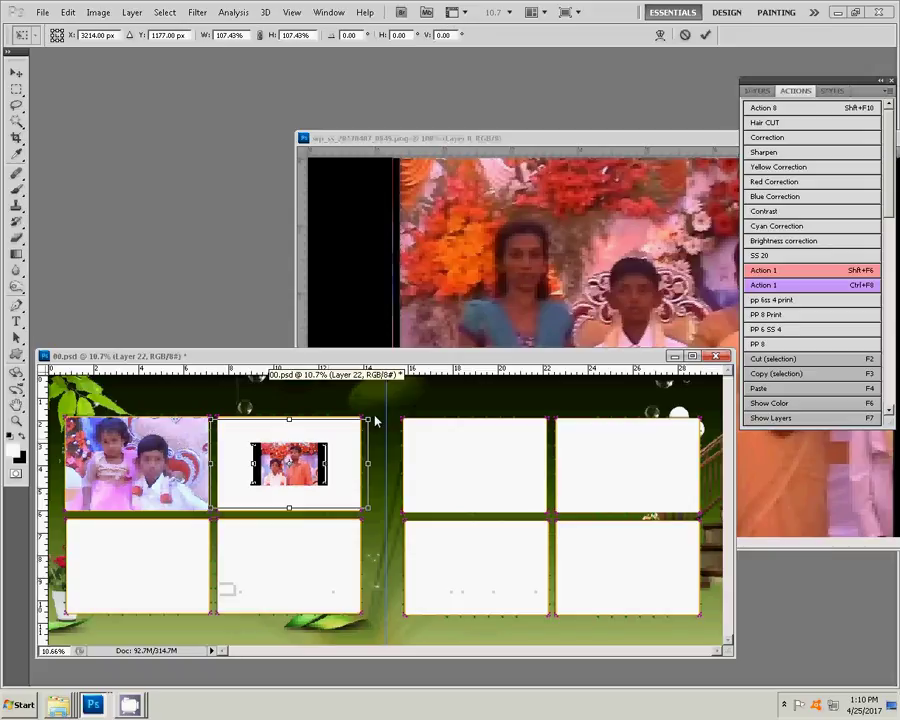
{"action": "left_click_drag", "start_coordinate": [375, 422], "coordinate": [390, 406]}
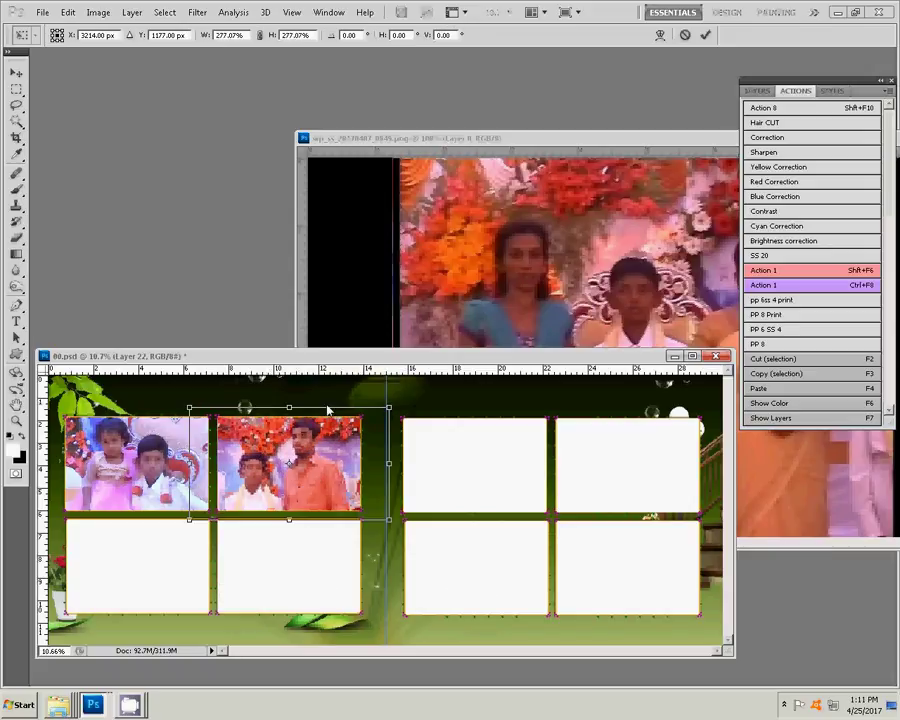
{"action": "left_click_drag", "start_coordinate": [327, 409], "coordinate": [327, 411]}
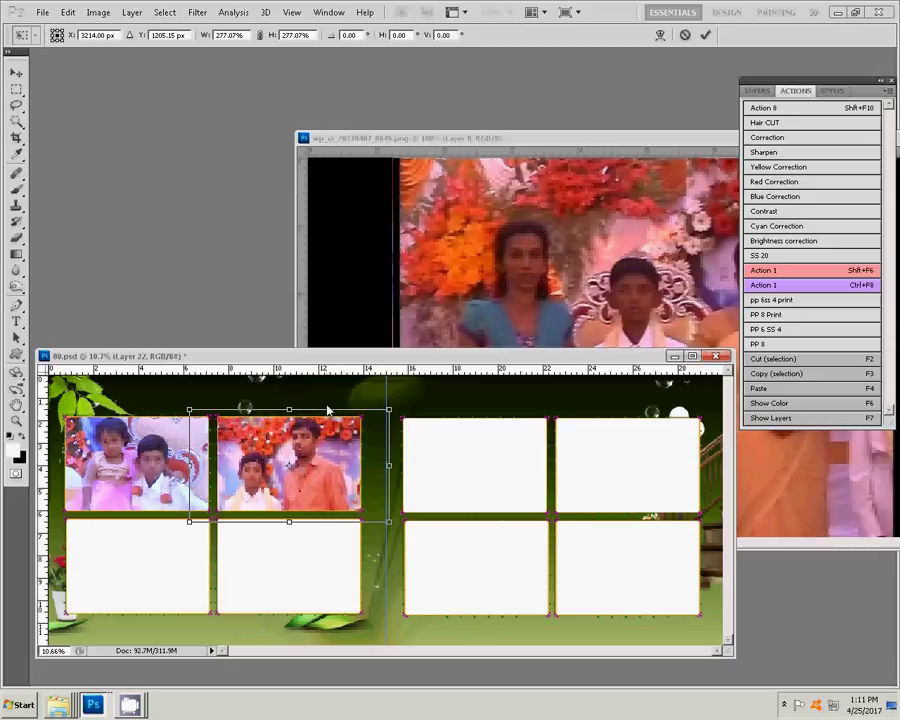
{"action": "key", "text": "Return"}
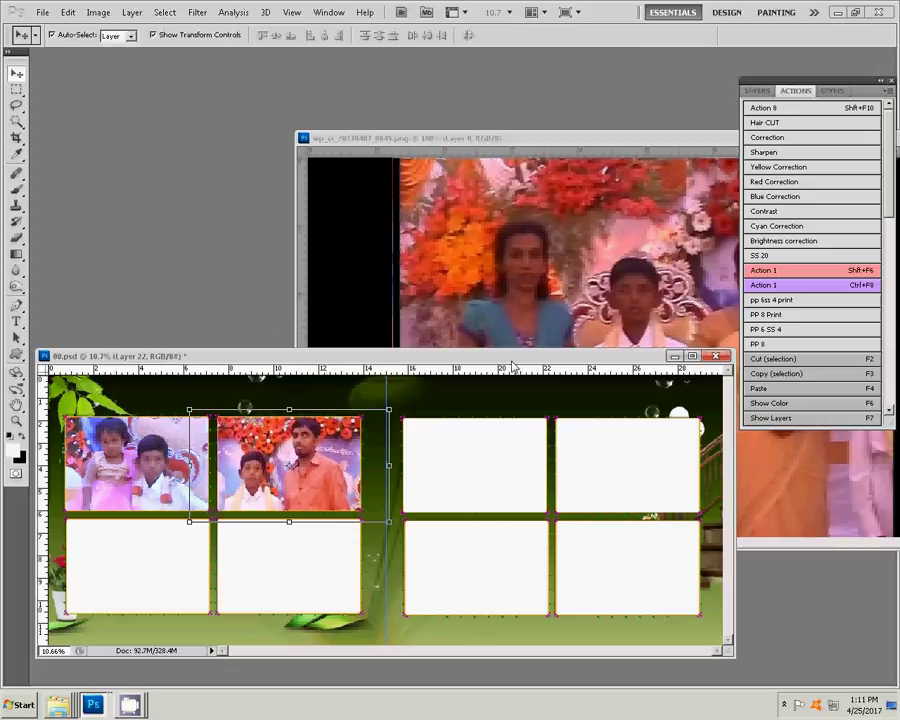
{"action": "left_click", "coordinate": [362, 258]}
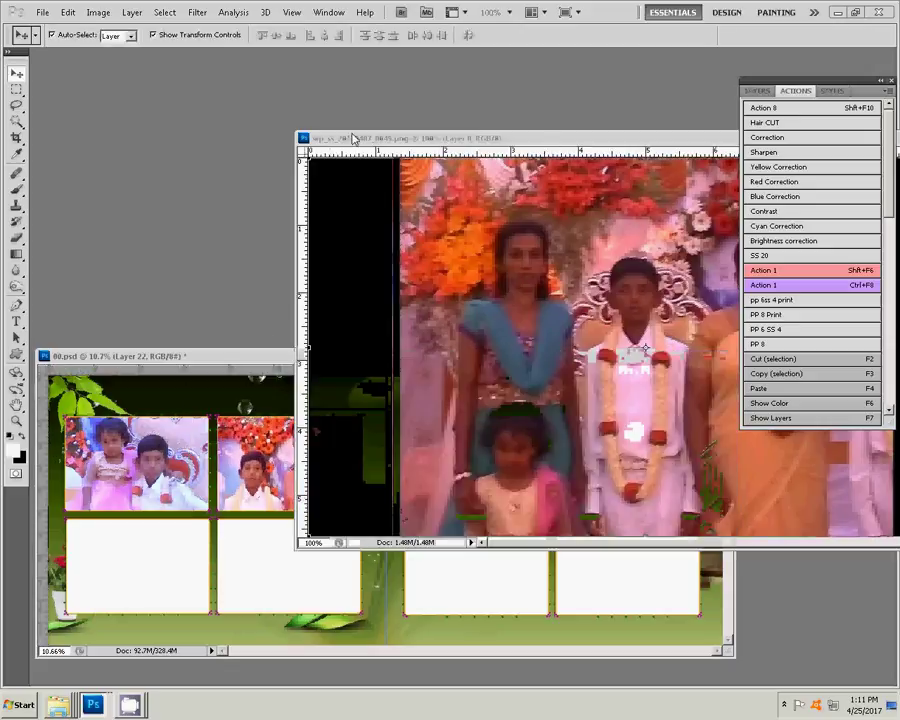
Step: Brighten and warm family photo 0049 with the recorded correction actions
{"action": "mouse_move", "coordinate": [550, 144]}
{"action": "left_mouse_down"}
{"action": "mouse_move", "coordinate": [352, 137]}
{"action": "mouse_move", "coordinate": [356, 126]}
{"action": "left_mouse_up"}
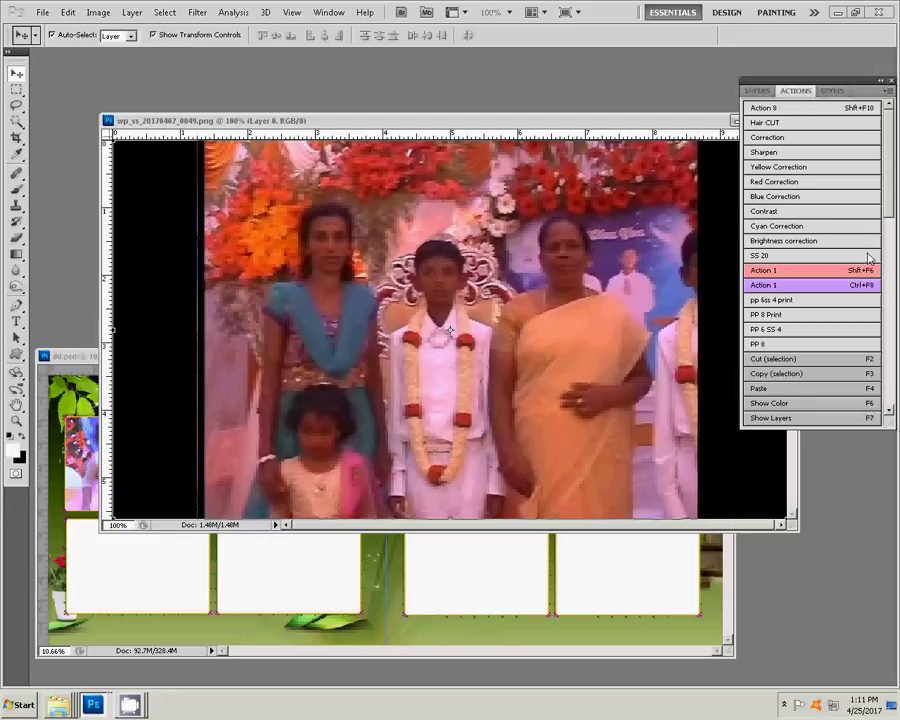
{"action": "left_click", "coordinate": [766, 152]}
{"action": "left_click", "coordinate": [800, 166]}
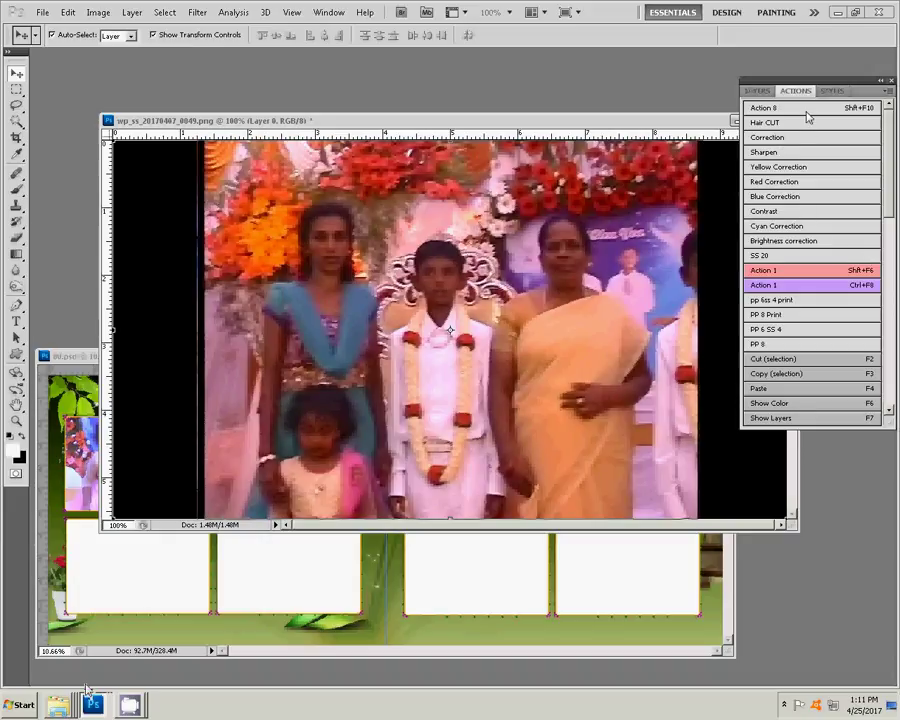
{"action": "left_click", "coordinate": [797, 166]}
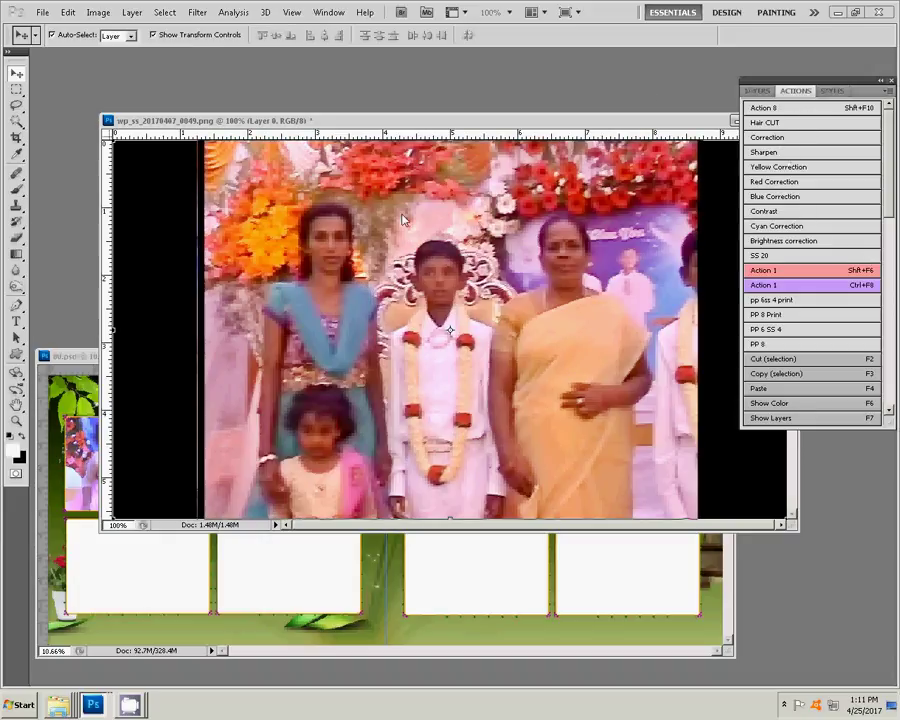
Step: Select most of photo 0049 with a rectangular marquee and close it without saving
{"action": "left_click", "coordinate": [16, 89]}
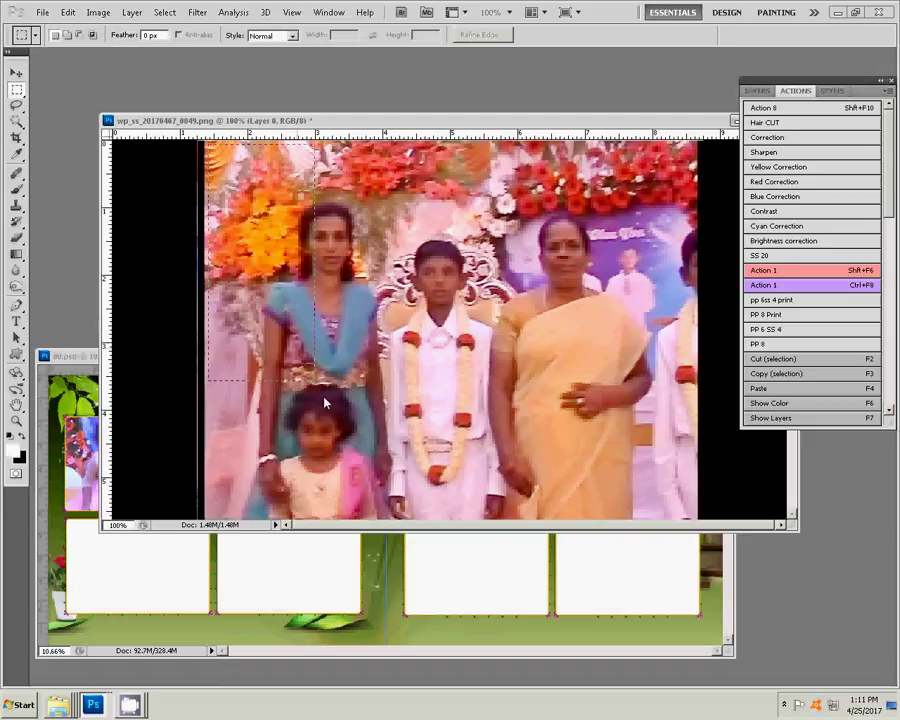
{"action": "left_click_drag", "start_coordinate": [208, 144], "coordinate": [653, 548]}
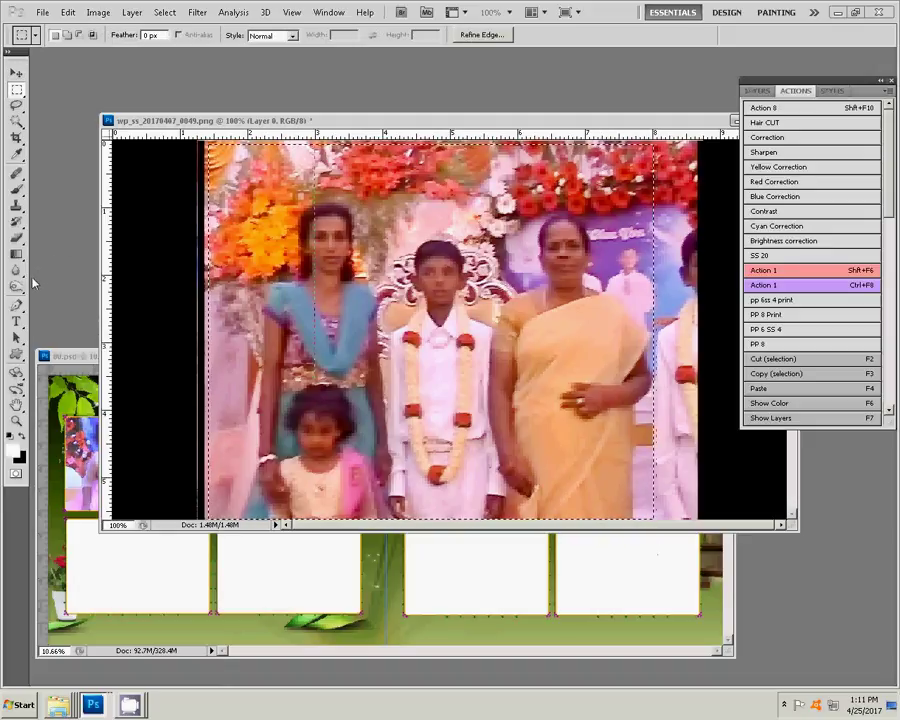
{"action": "key", "text": "ctrl+w"}
{"action": "left_click", "coordinate": [460, 276]}
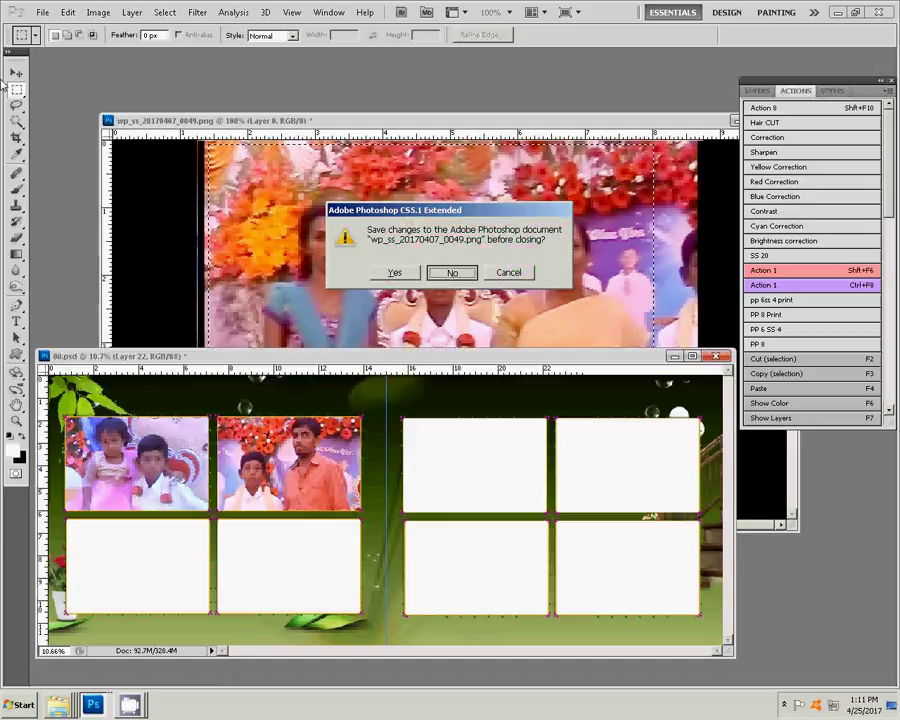
Step: Paste the family photo into the lower-left frame and enlarge it to 301%
{"action": "key", "text": "v"}
{"action": "left_click", "coordinate": [151, 586], "text": "shift"}
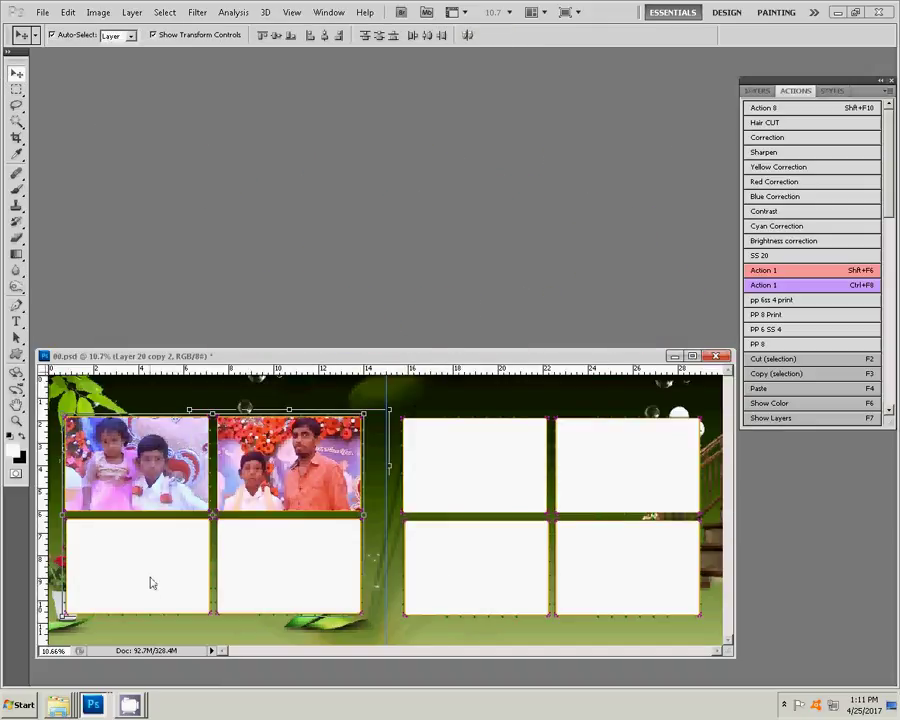
{"action": "key", "text": "w"}
{"action": "left_click", "coordinate": [153, 574]}
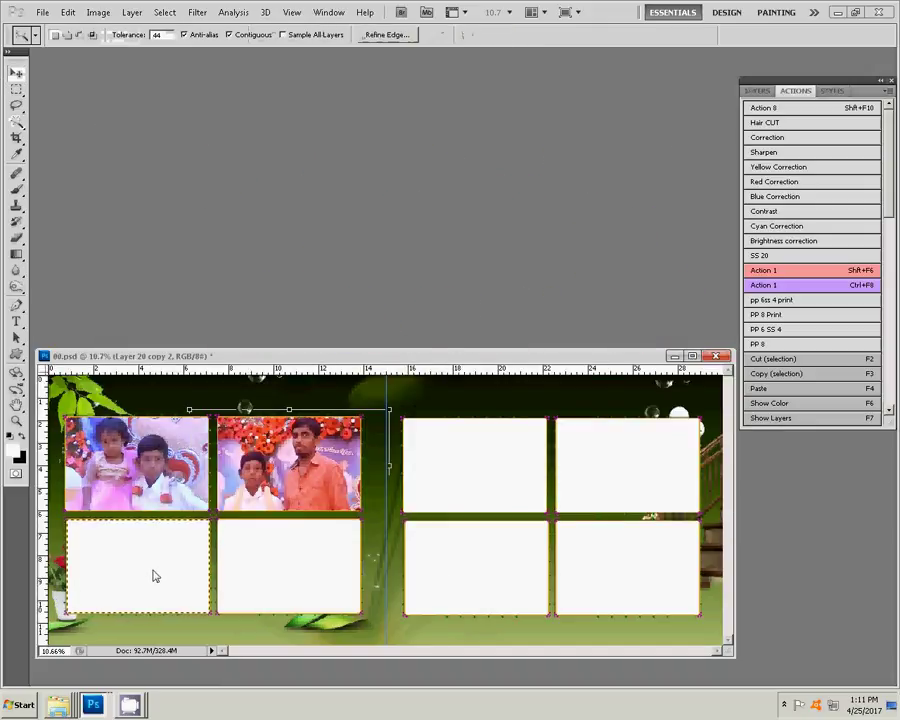
{"action": "key", "text": "ctrl+shift+v"}
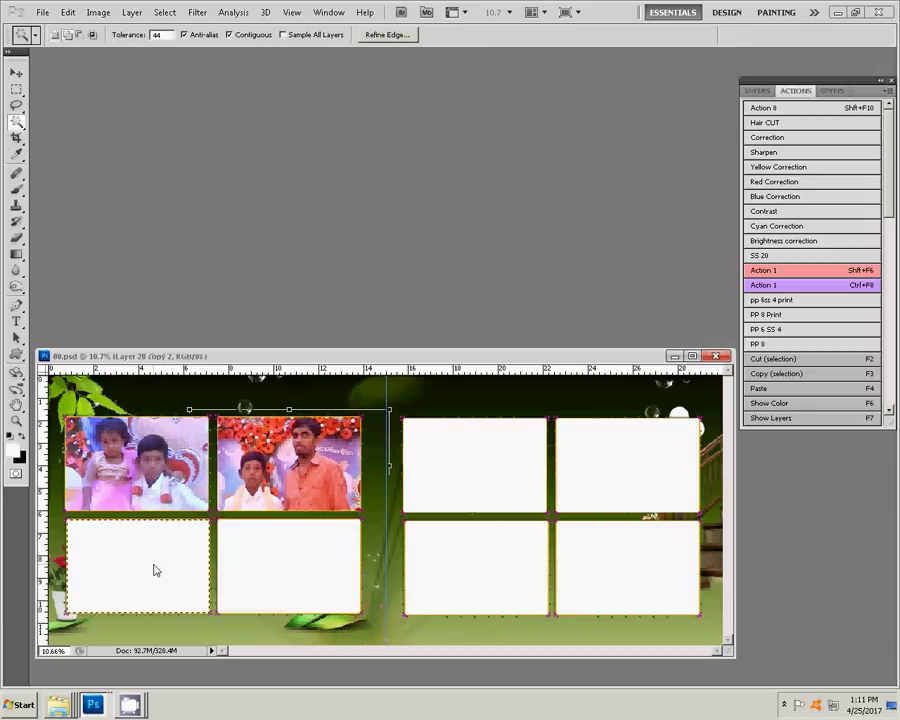
{"action": "key", "text": "v"}
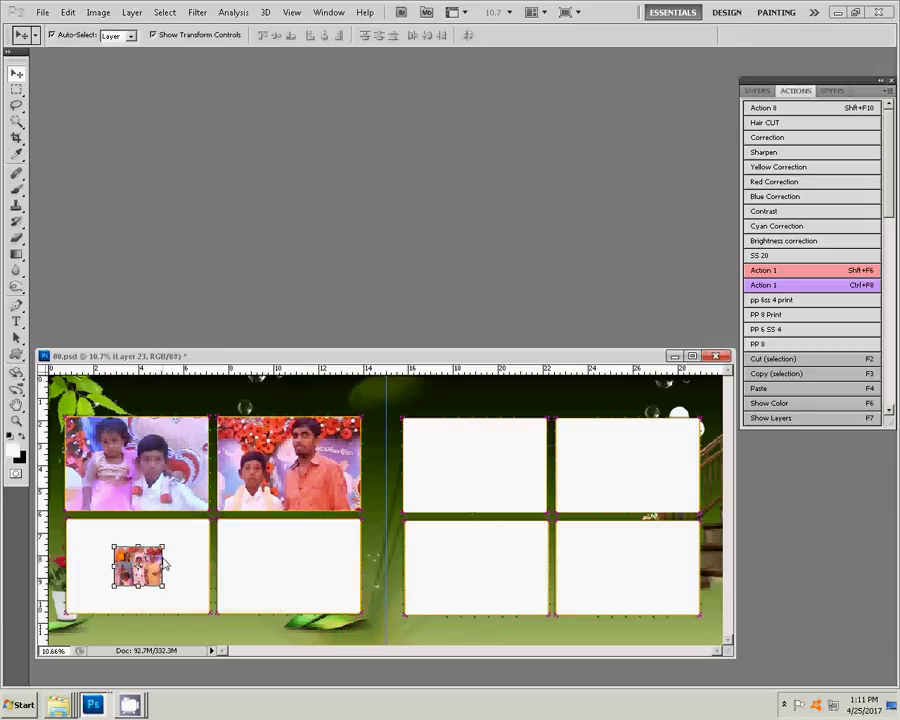
{"action": "key", "text": "ctrl+t"}
{"action": "mouse_move", "coordinate": [161, 547]}
{"action": "left_mouse_down"}
{"action": "mouse_move", "coordinate": [193, 522]}
{"action": "mouse_move", "coordinate": [220, 528]}
{"action": "left_mouse_up"}
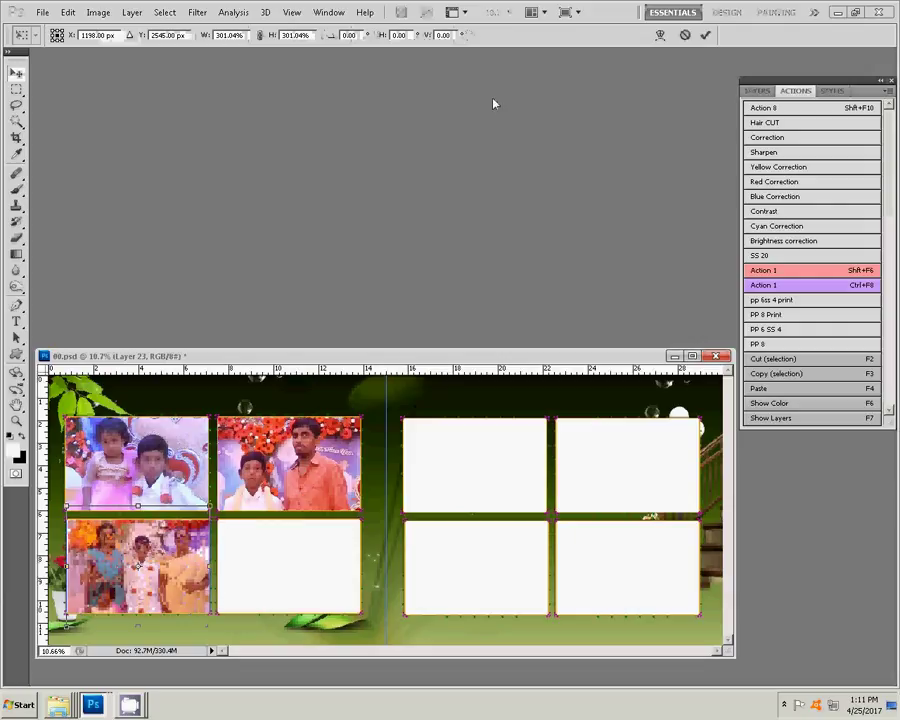
{"action": "left_click", "coordinate": [705, 34]}
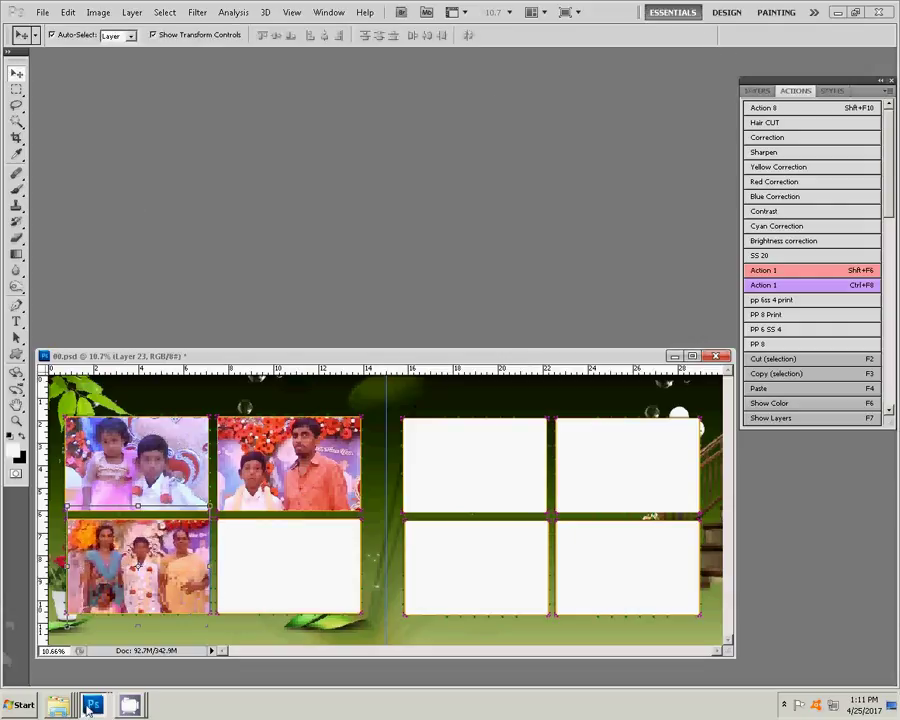
{"action": "mouse_move", "coordinate": [58, 705]}
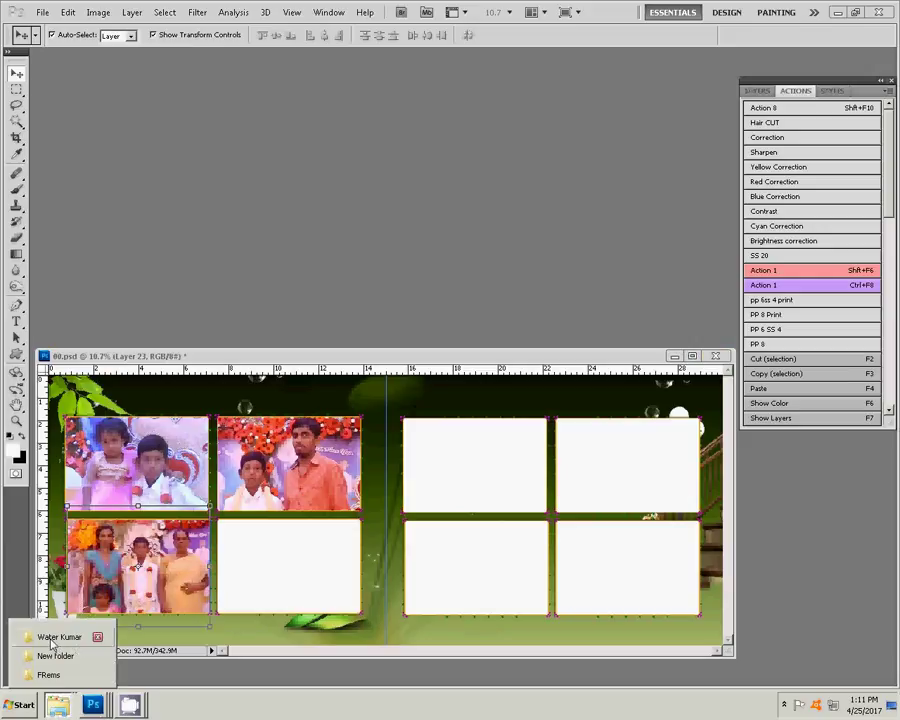
Step: Delete used photos 0049 and 0050 from the Water Kumar folder
{"action": "left_click", "coordinate": [51, 637]}
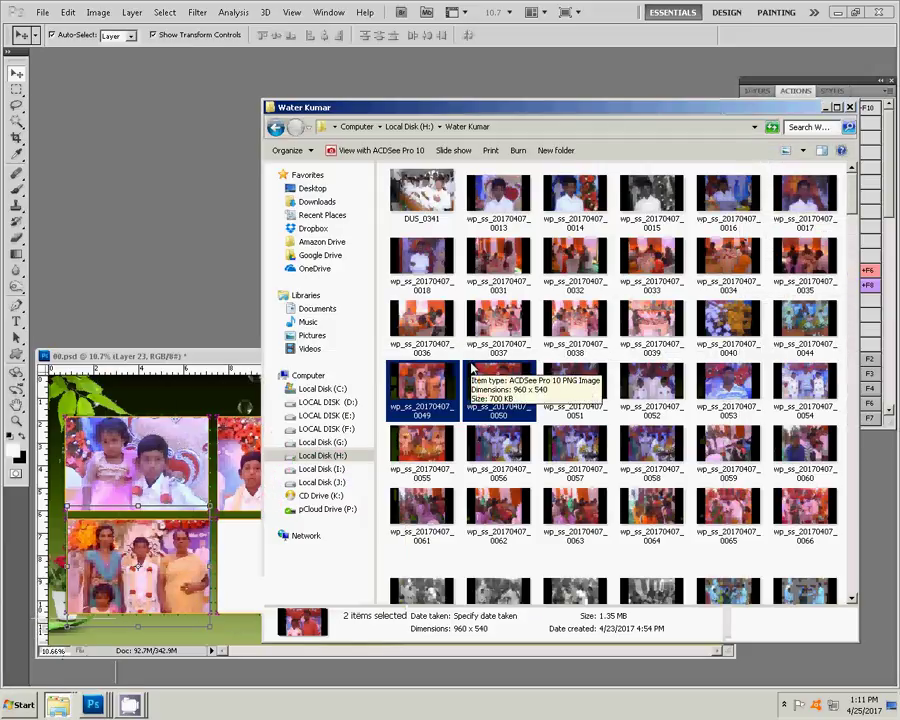
{"action": "key", "text": "Delete"}
{"action": "key", "text": "Return"}
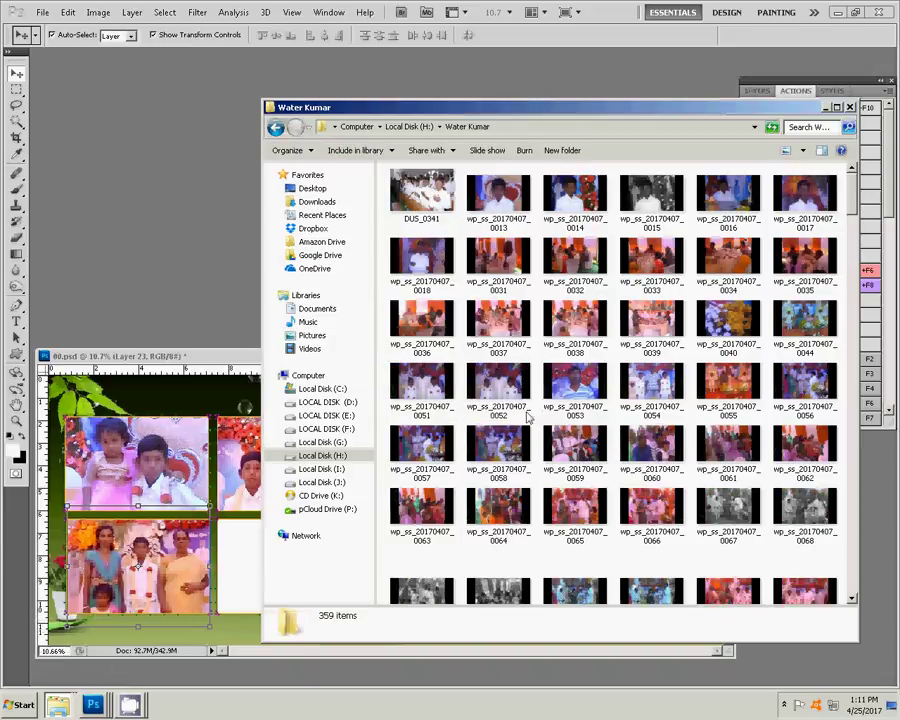
Step: Open photos 0051 and 0052 in Photoshop together
{"action": "left_click", "coordinate": [448, 392]}
{"action": "left_click", "coordinate": [493, 385], "text": "ctrl"}
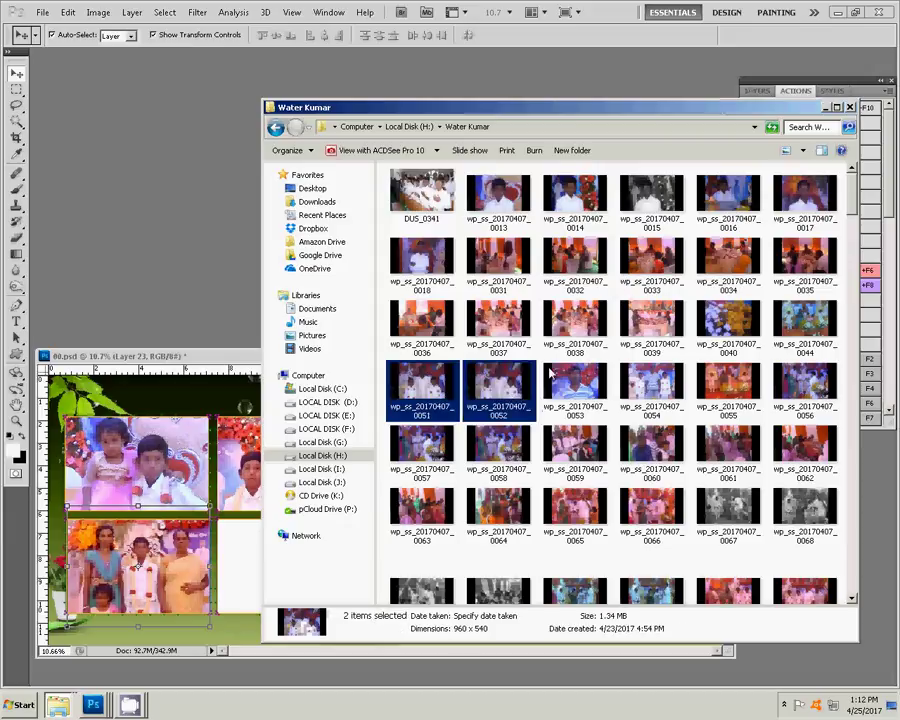
{"action": "left_click_drag", "start_coordinate": [493, 385], "coordinate": [153, 237]}
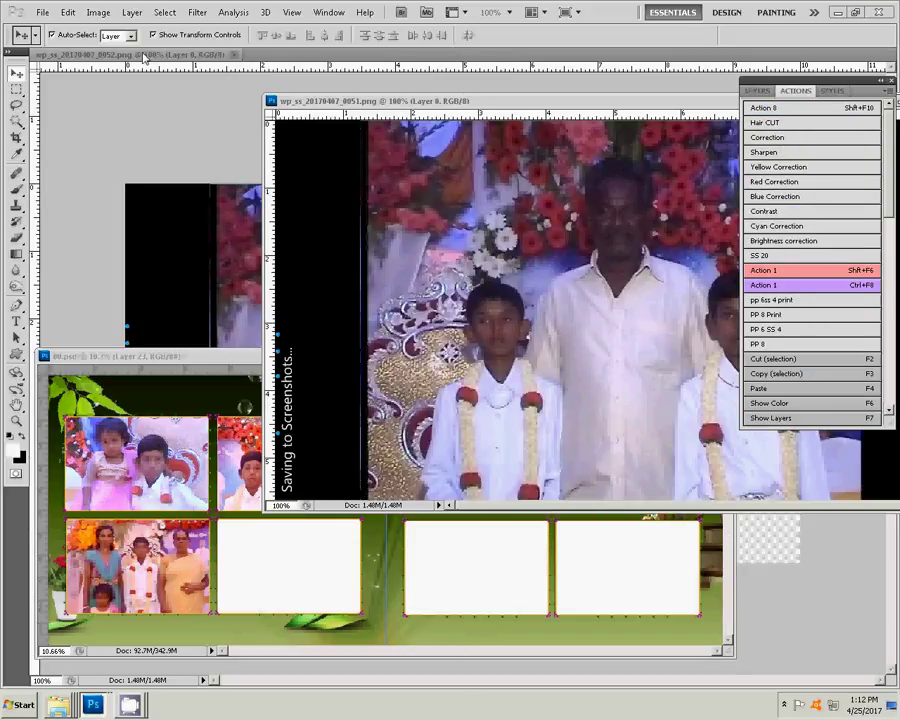
Step: Close photo 0052 and place photo 0051's window over the album
{"action": "left_click_drag", "start_coordinate": [145, 58], "coordinate": [127, 96]}
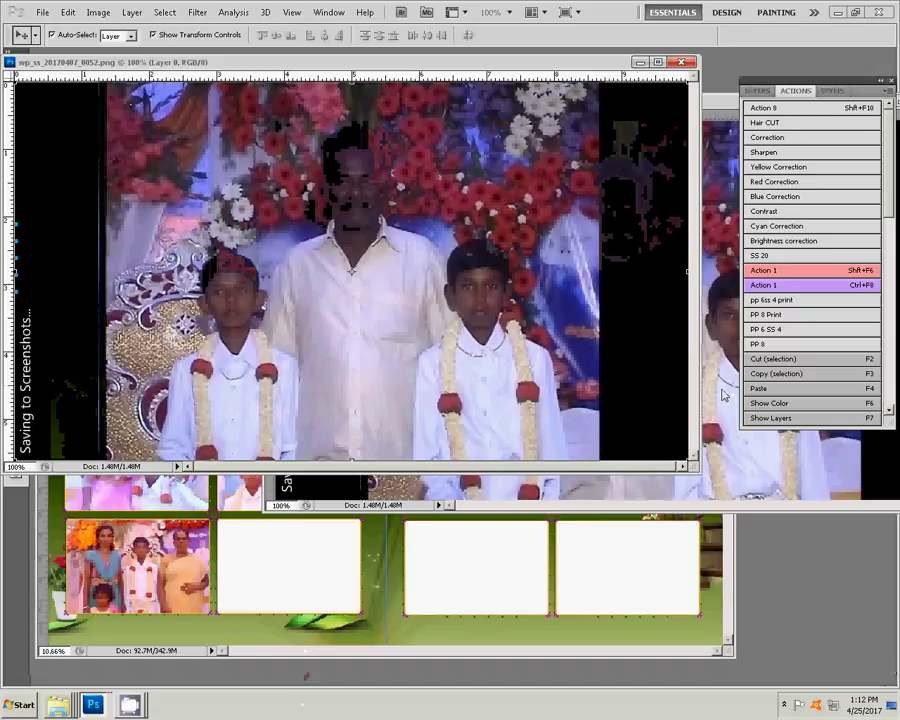
{"action": "left_click", "coordinate": [724, 395]}
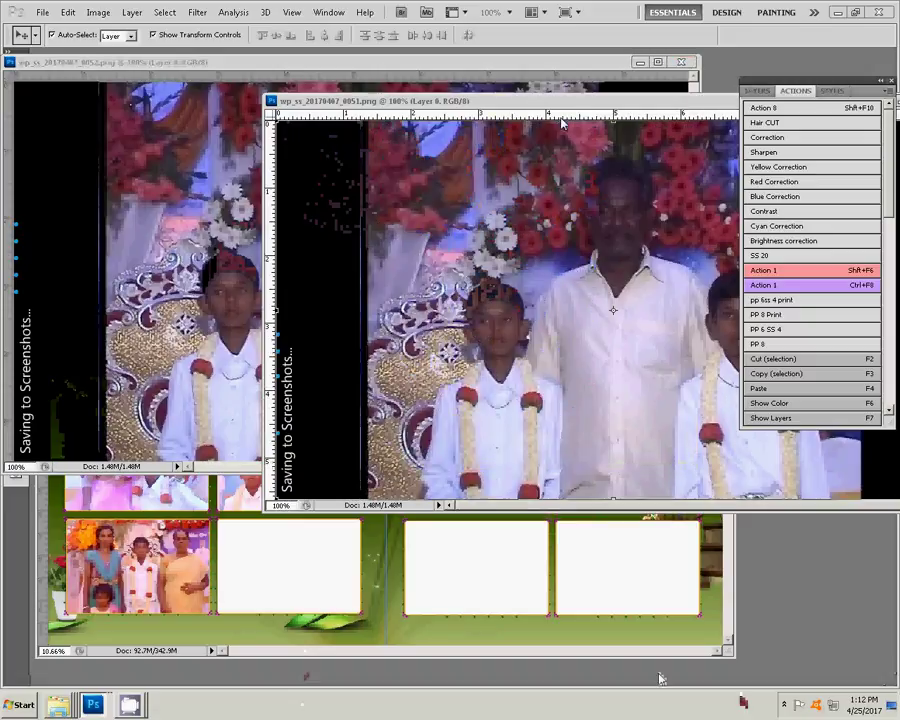
{"action": "left_click", "coordinate": [481, 97]}
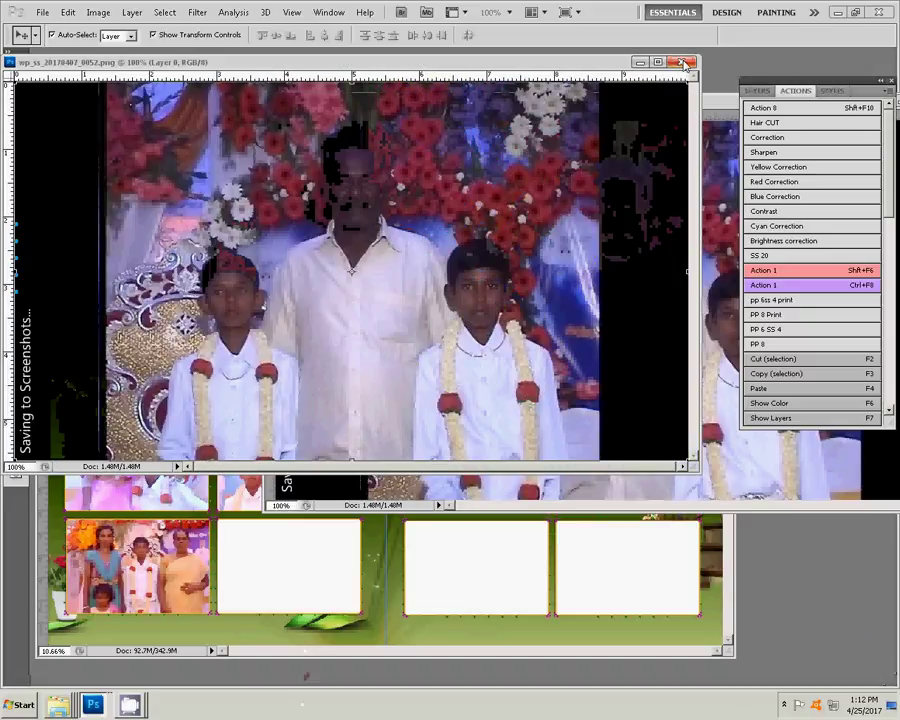
{"action": "left_click", "coordinate": [683, 62]}
{"action": "left_click_drag", "start_coordinate": [597, 108], "coordinate": [406, 122]}
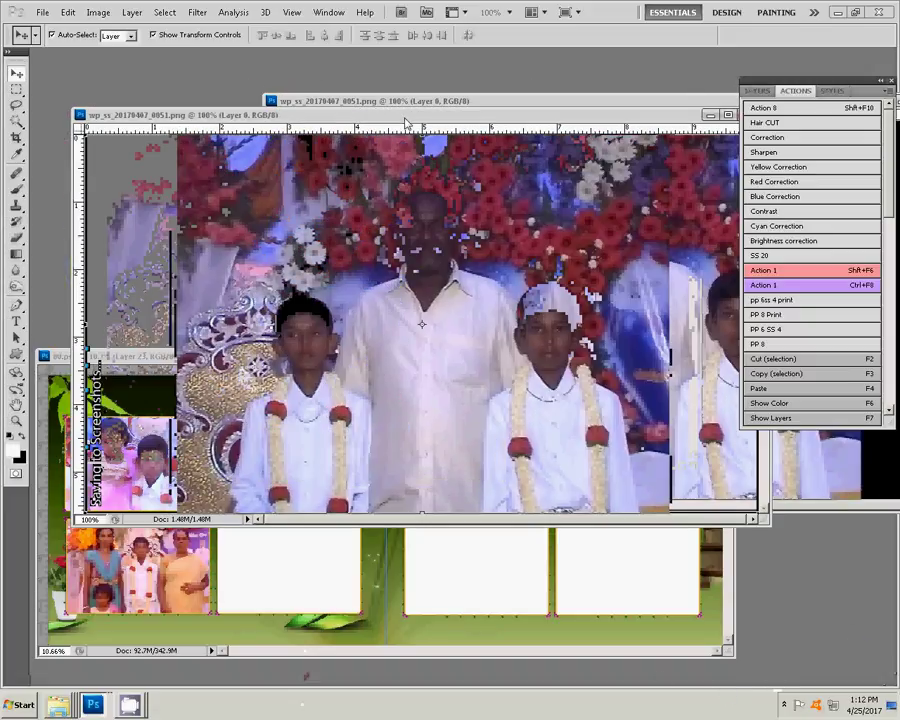
Step: Brighten and sharpen photo 0051, setting Color Balance midtones to +33, 0, -45
{"action": "left_click", "coordinate": [840, 110]}
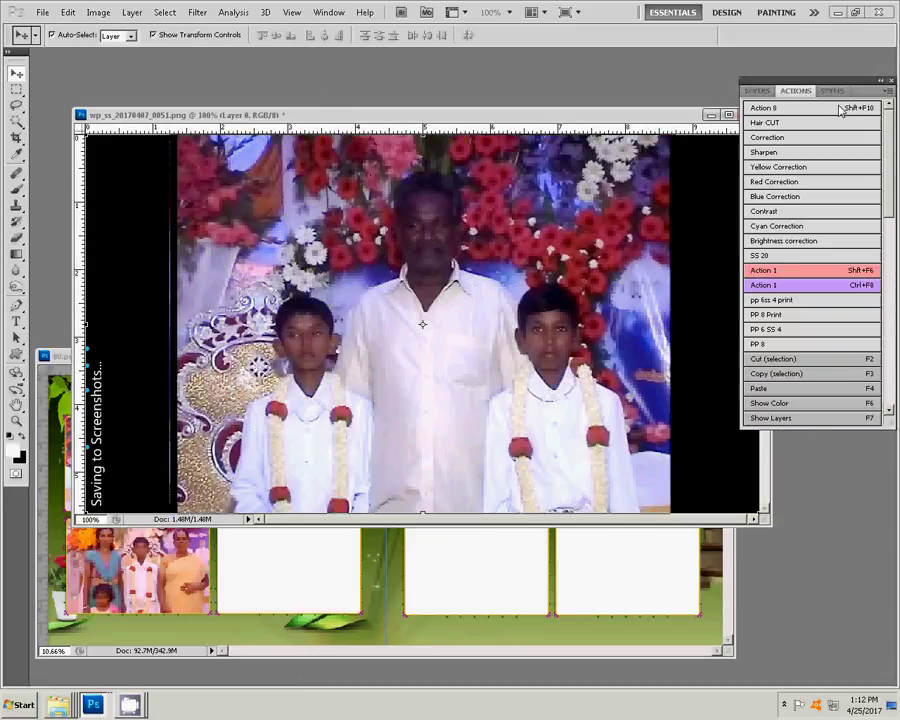
{"action": "left_click", "coordinate": [840, 110]}
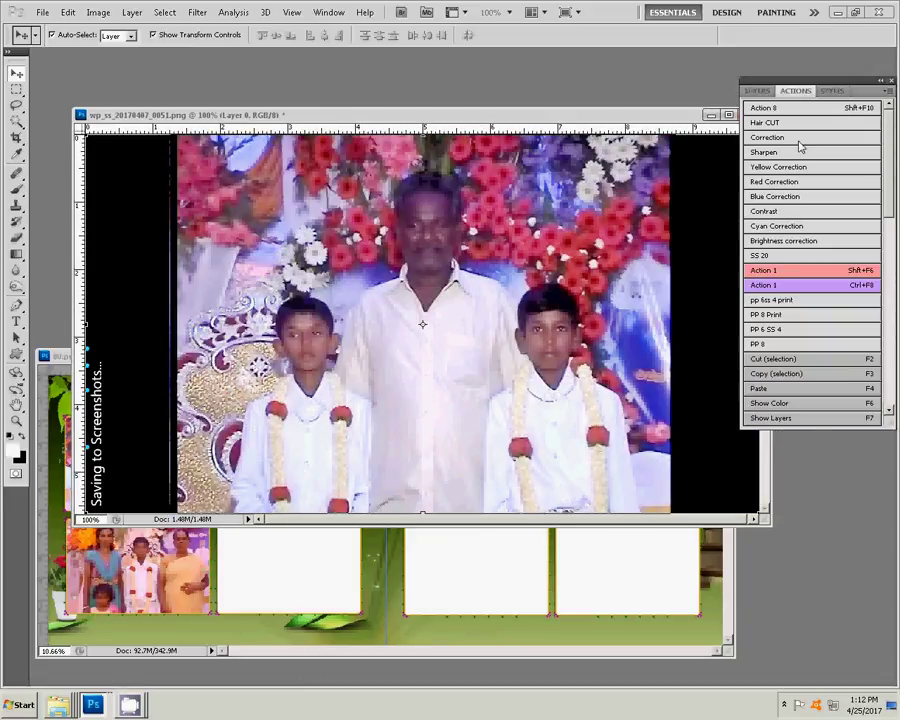
{"action": "left_click", "coordinate": [800, 148]}
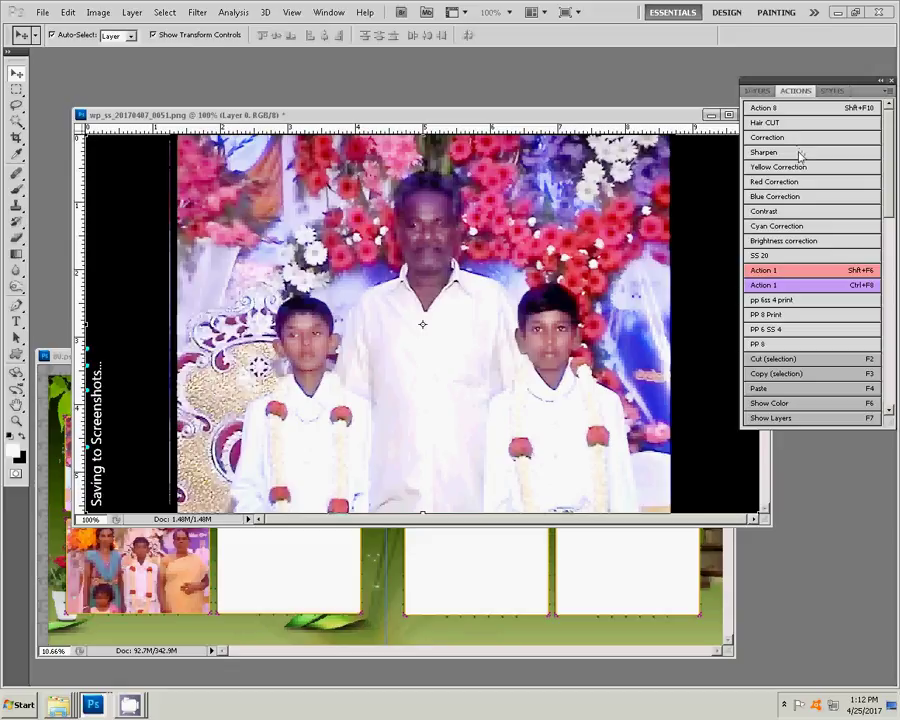
{"action": "left_click", "coordinate": [790, 166]}
{"action": "left_click_drag", "start_coordinate": [662, 300], "coordinate": [632, 301]}
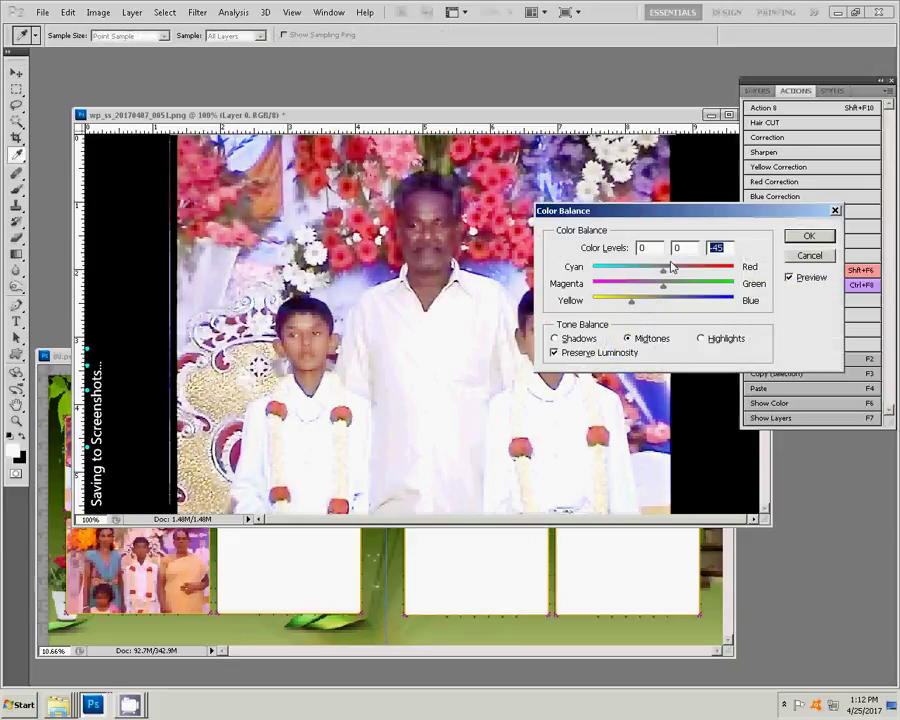
{"action": "left_click_drag", "start_coordinate": [664, 268], "coordinate": [687, 270]}
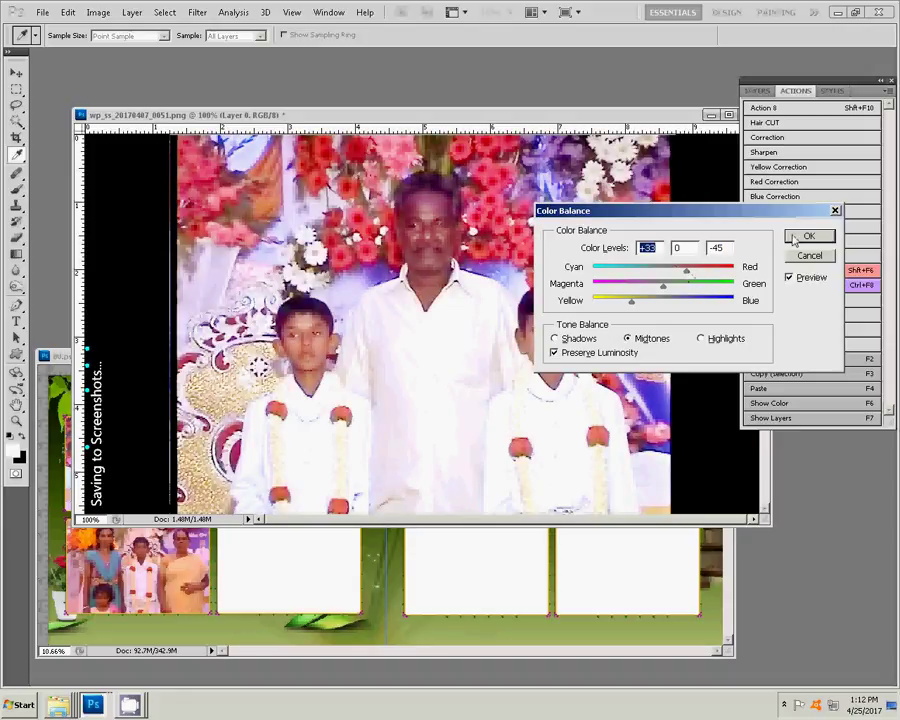
Step: Apply the +33, 0, -45 Color Balance to photo 0051
{"action": "key", "text": "Return"}
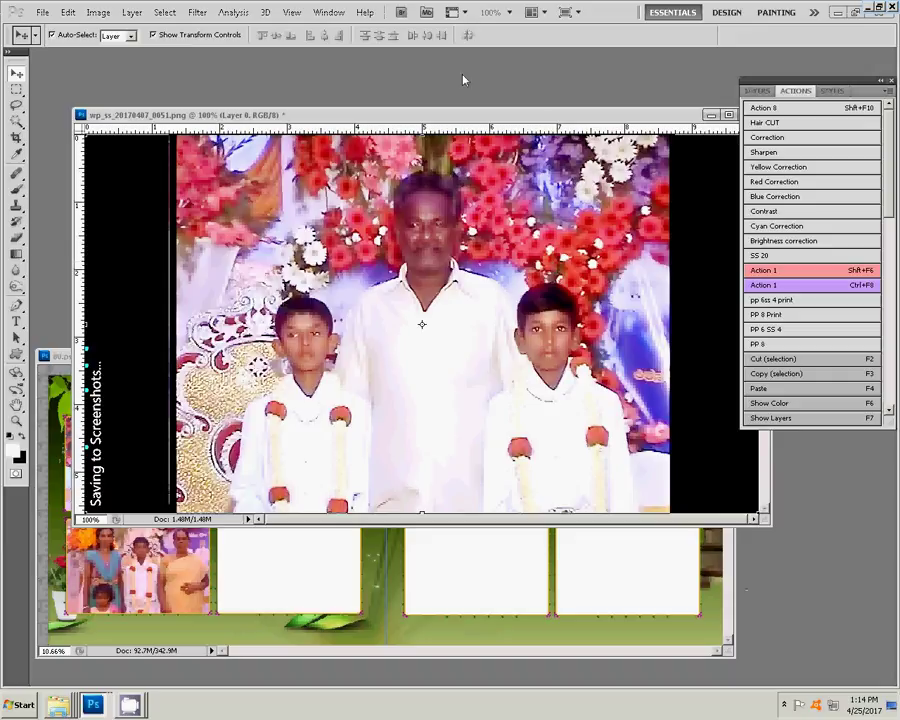
Step: Select all of photo 0051 and close it without saving changes
{"action": "key", "text": "ctrl+0"}
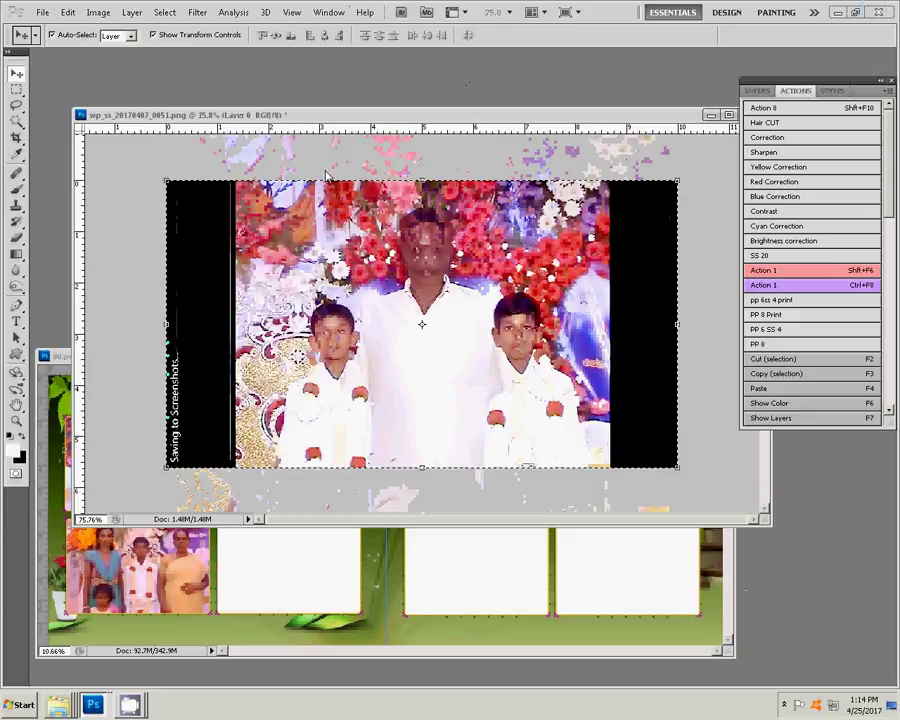
{"action": "key", "text": "ctrl+a"}
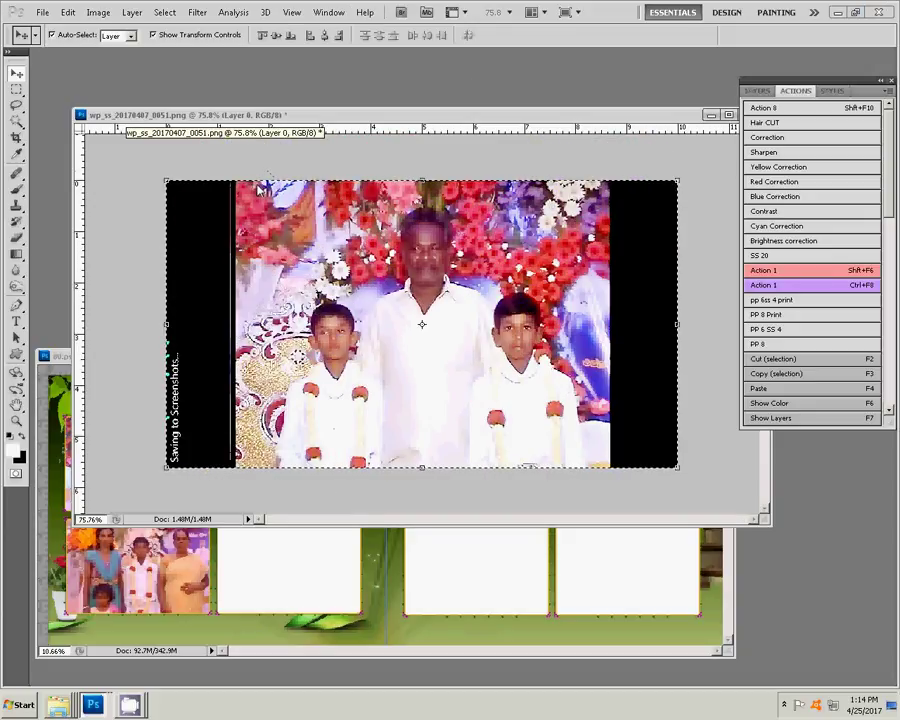
{"action": "left_click_drag", "start_coordinate": [627, 122], "coordinate": [550, 133]}
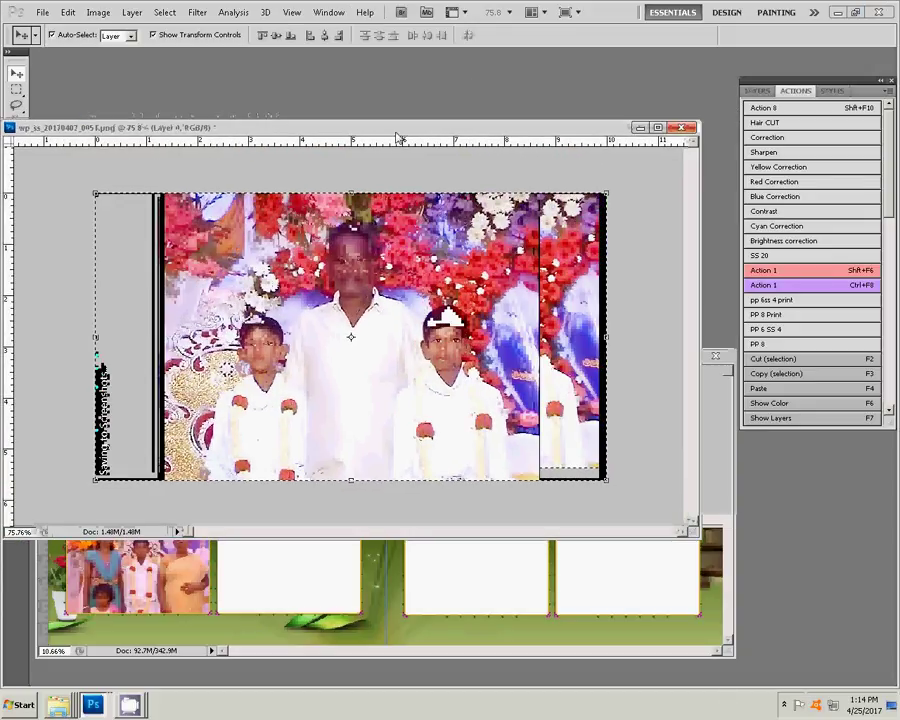
{"action": "left_click", "coordinate": [676, 125]}
{"action": "left_click", "coordinate": [450, 268]}
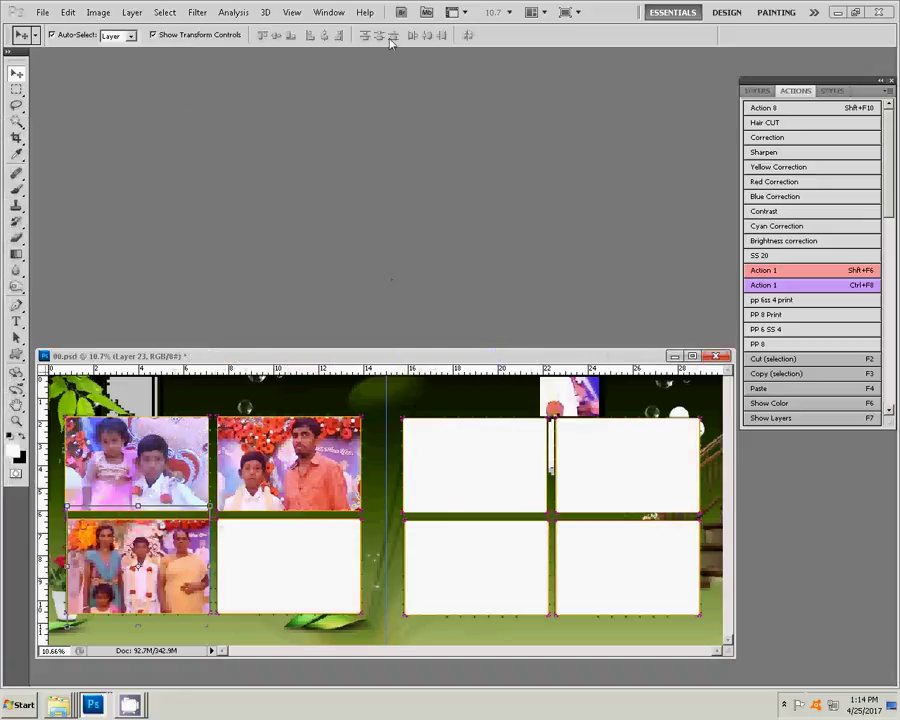
{"action": "key", "text": "ctrl+v"}
Step: Magic Wand-select the empty bottom-middle frame of the album layout
{"action": "key", "text": "w"}
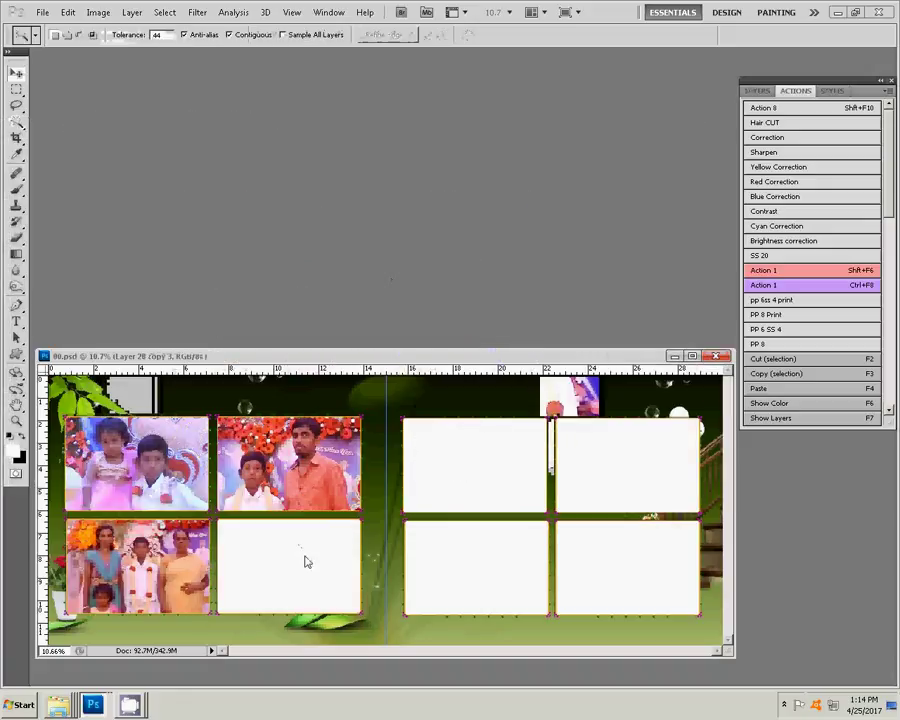
{"action": "left_click", "coordinate": [299, 560]}
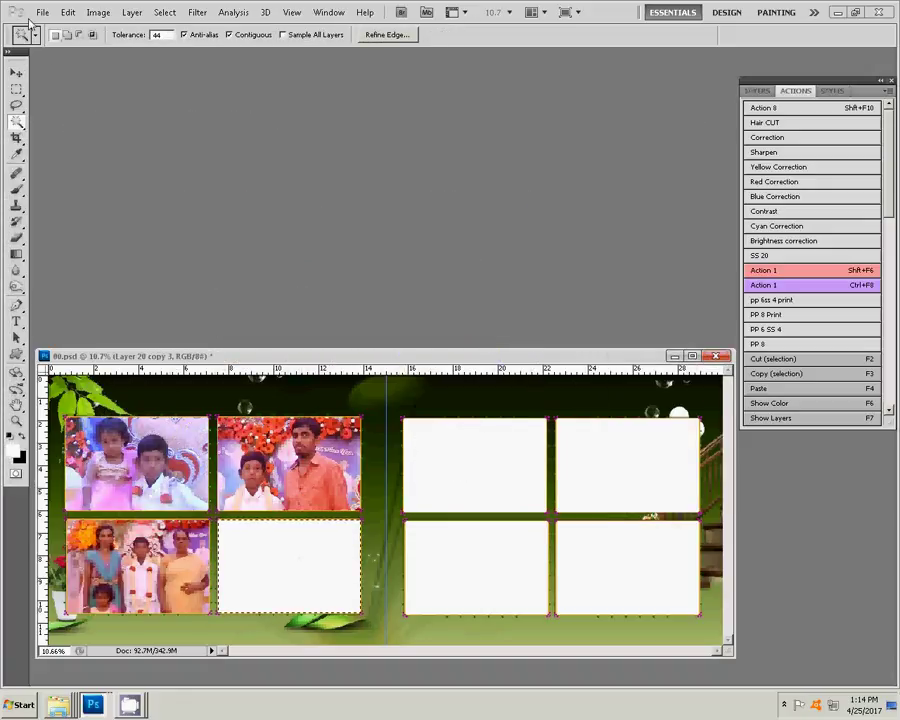
{"action": "left_click", "coordinate": [67, 12]}
{"action": "mouse_move", "coordinate": [92, 135]}
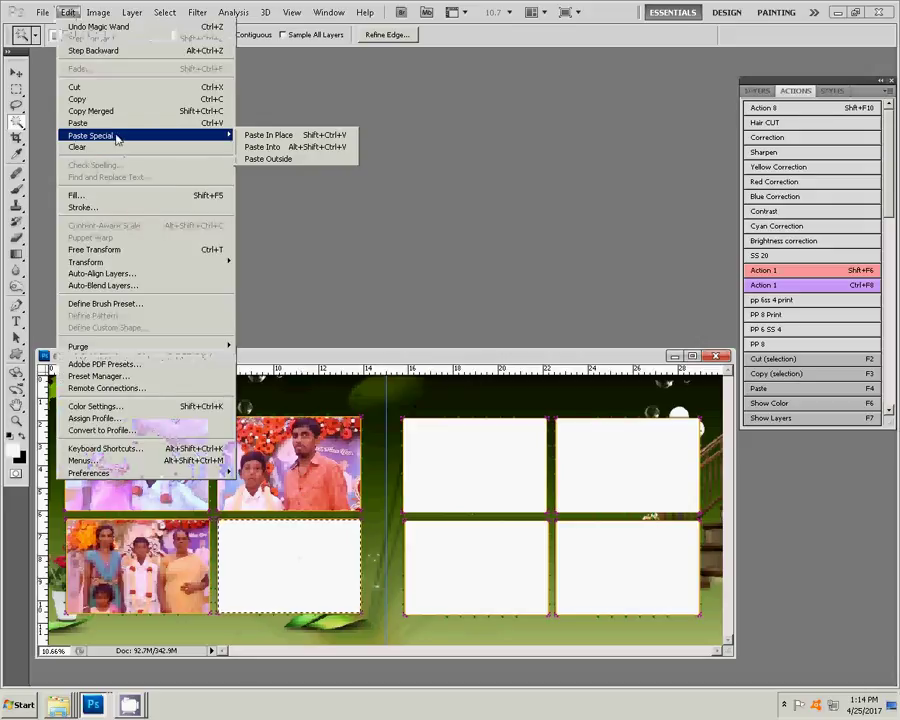
Step: Paste photo 0051 into the bottom-middle frame and enlarge it to 268.91% to fill it
{"action": "left_click", "coordinate": [291, 150]}
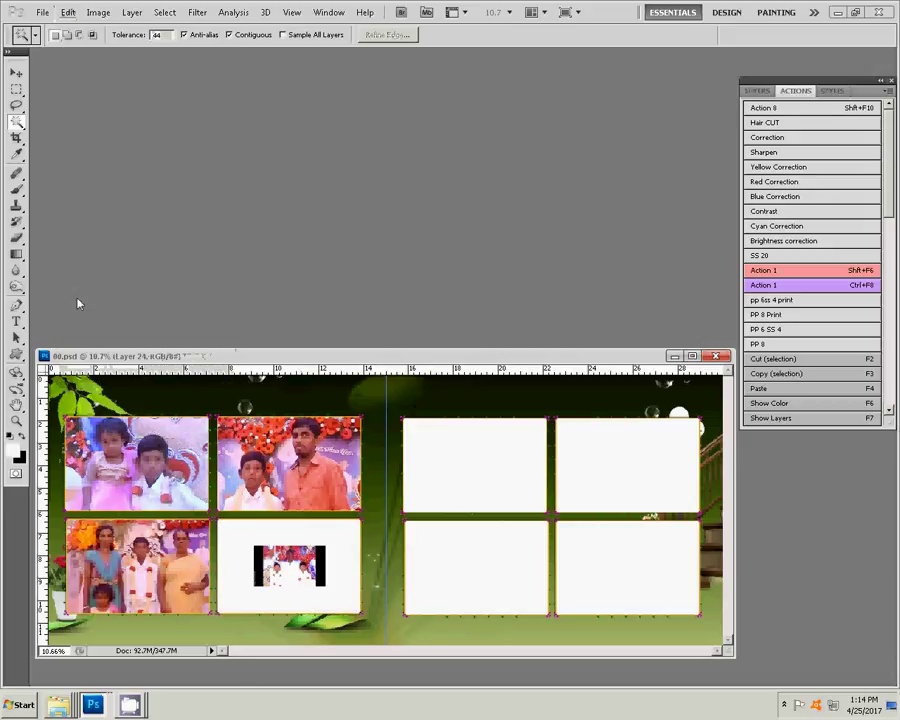
{"action": "key", "text": "v"}
{"action": "left_click_drag", "start_coordinate": [327, 548], "coordinate": [382, 516]}
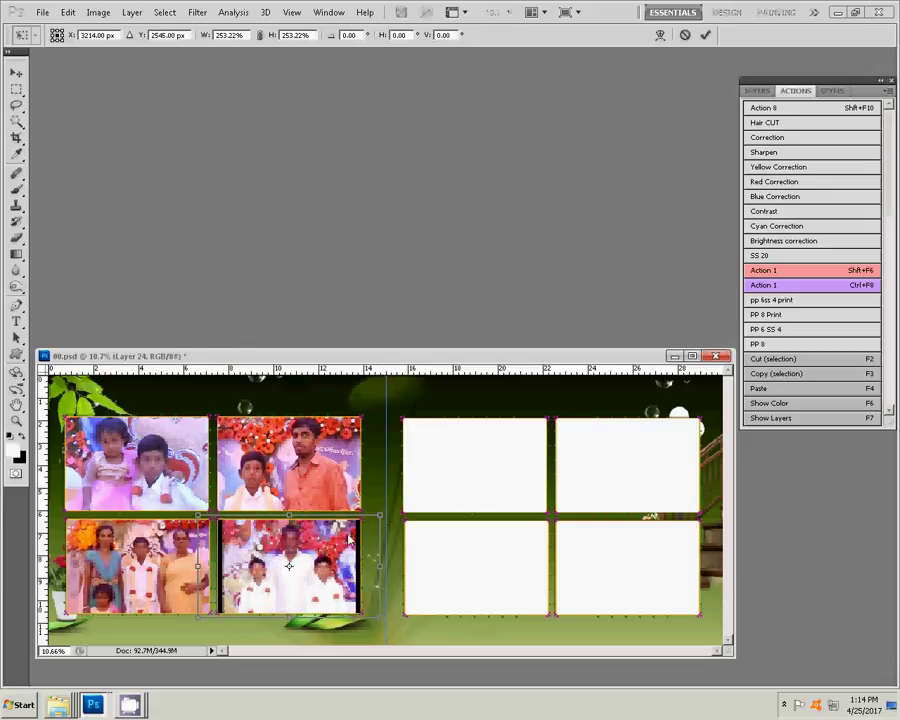
{"action": "left_click_drag", "start_coordinate": [378, 518], "coordinate": [386, 512]}
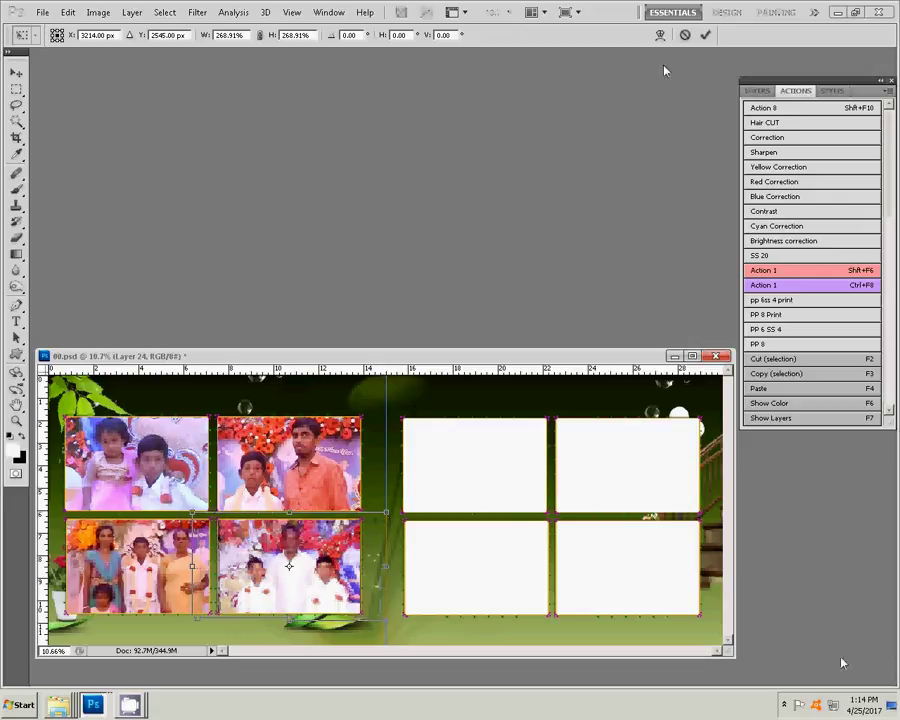
{"action": "left_click", "coordinate": [705, 34]}
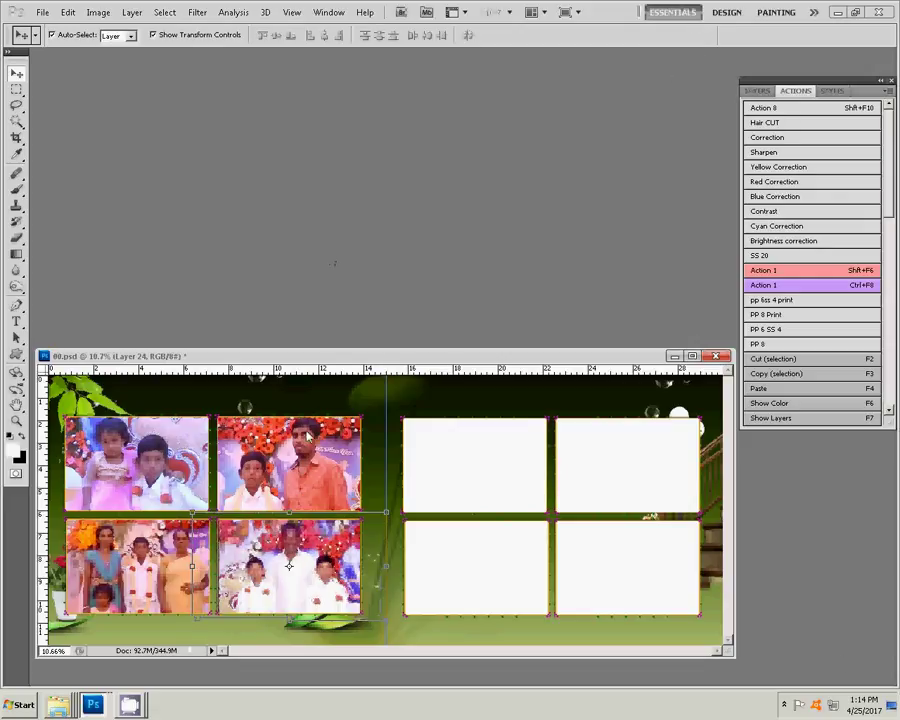
Step: Delete used photos 0051–0053 from the Water Kumar folder and open photo 0054 in Photoshop
{"action": "left_click", "coordinate": [57, 705]}
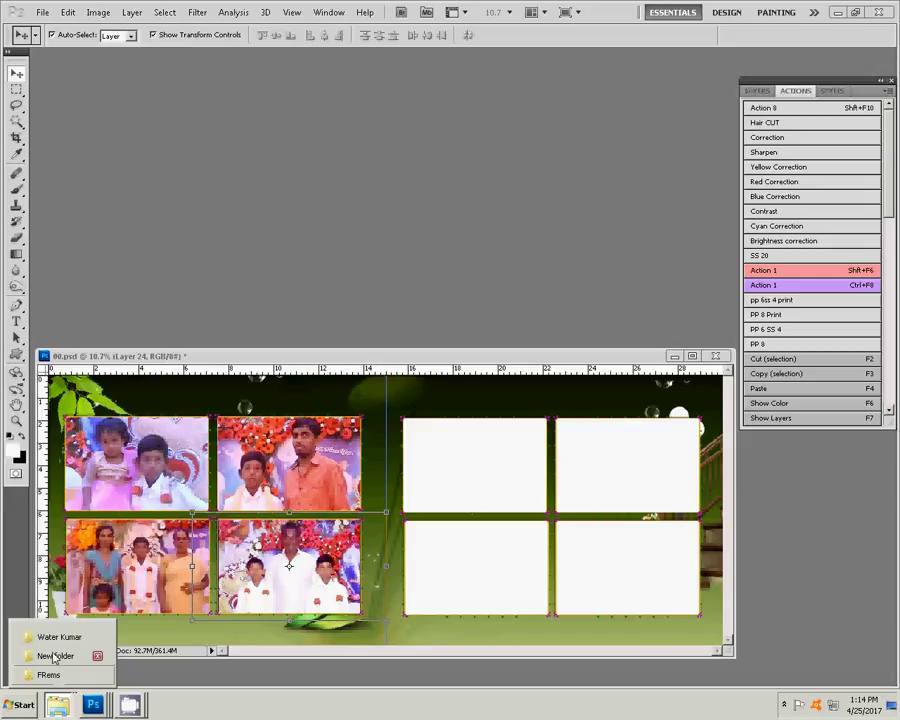
{"action": "left_click", "coordinate": [57, 637]}
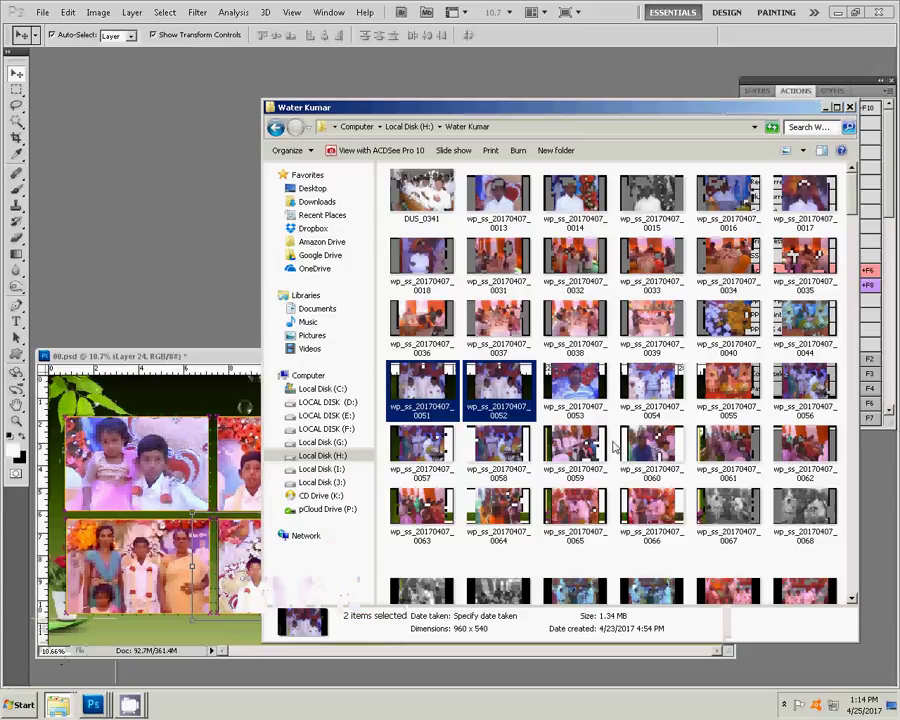
{"action": "left_click", "coordinate": [573, 412], "text": "ctrl"}
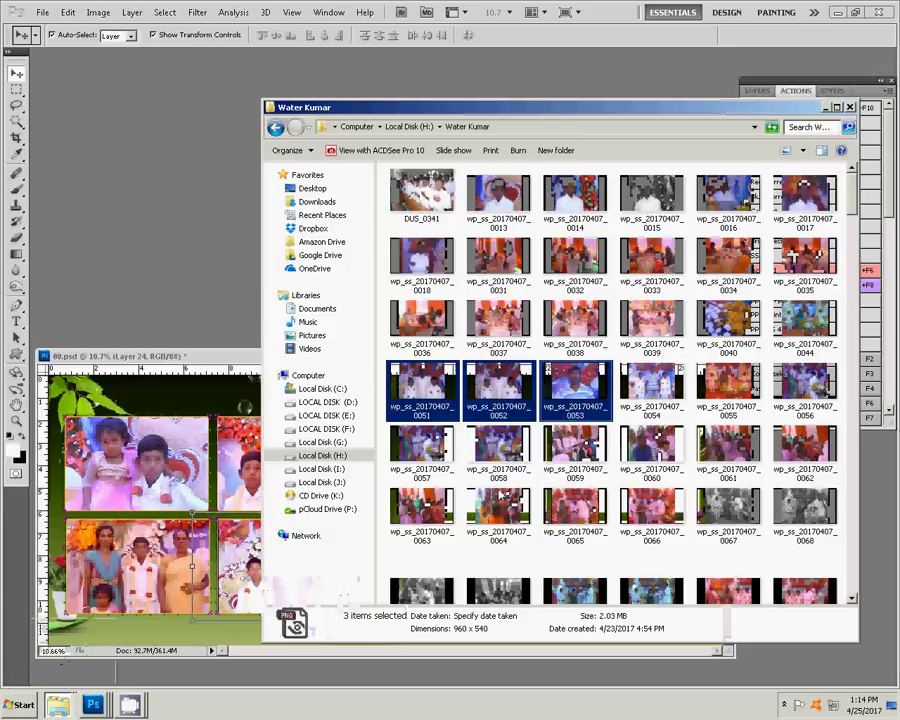
{"action": "key", "text": "Delete"}
{"action": "left_click", "coordinate": [507, 362]}
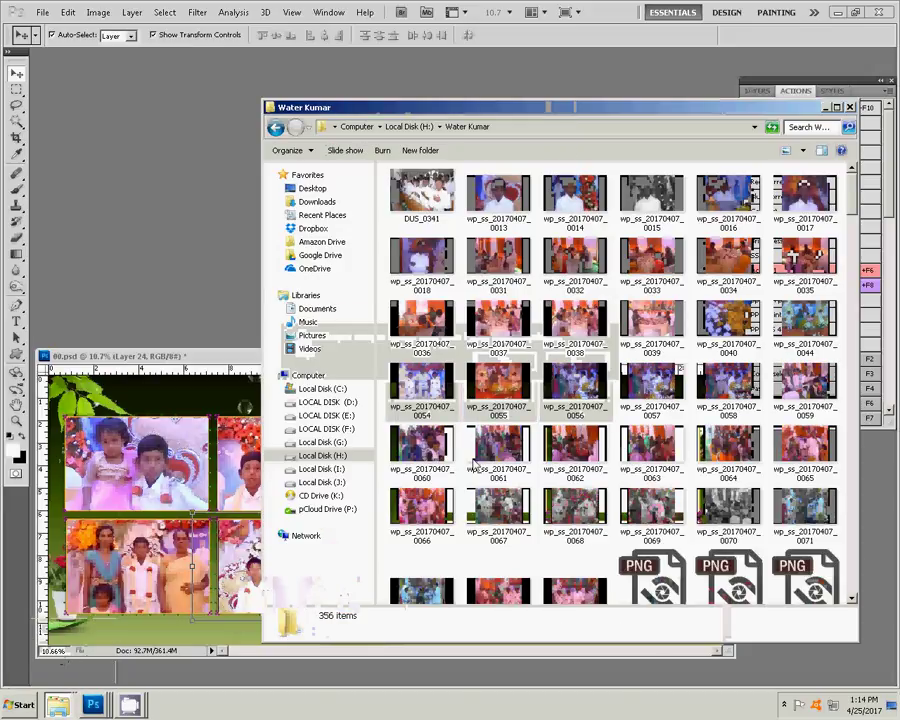
{"action": "left_click", "coordinate": [158, 240]}
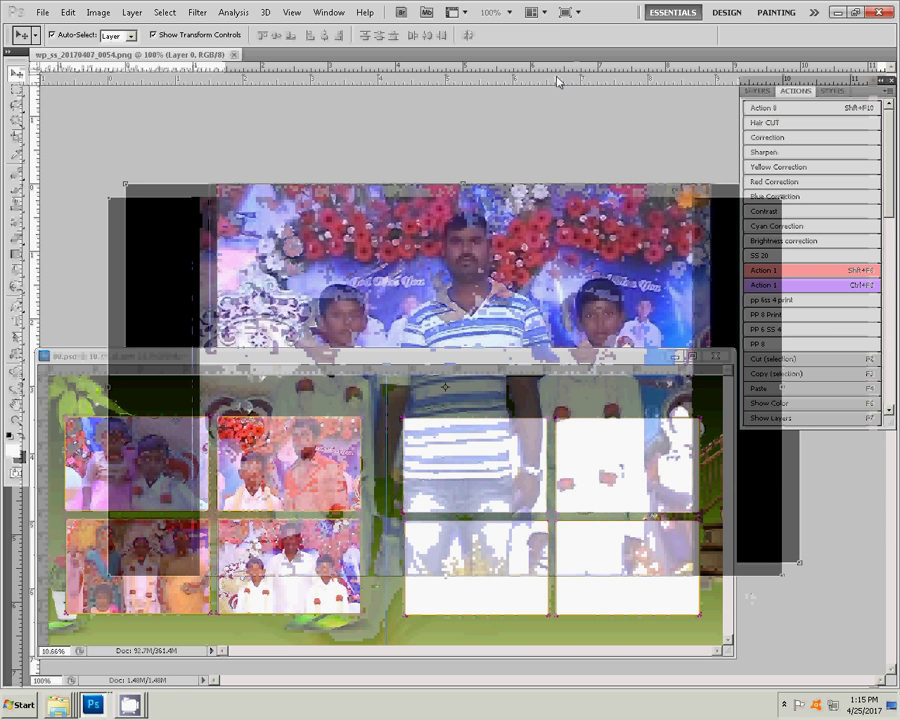
Step: Colour-balance photo 0054 to +39, 0, -52 to reduce its yellow
{"action": "key", "text": "ctrl+b"}
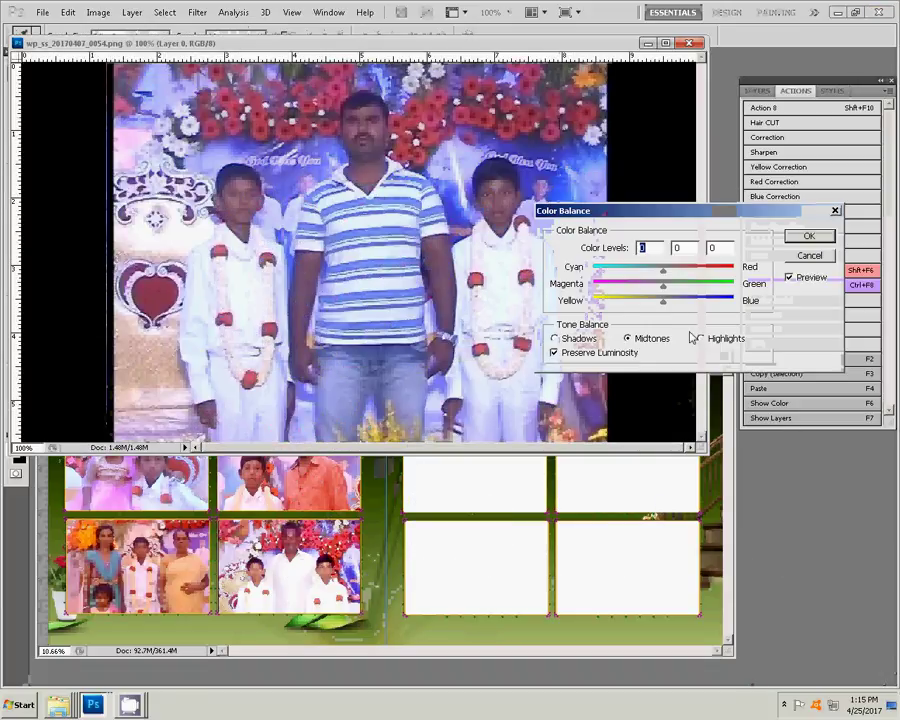
{"action": "left_click_drag", "start_coordinate": [662, 301], "coordinate": [627, 304]}
{"action": "left_click_drag", "start_coordinate": [663, 269], "coordinate": [685, 271]}
{"action": "left_click", "coordinate": [812, 237]}
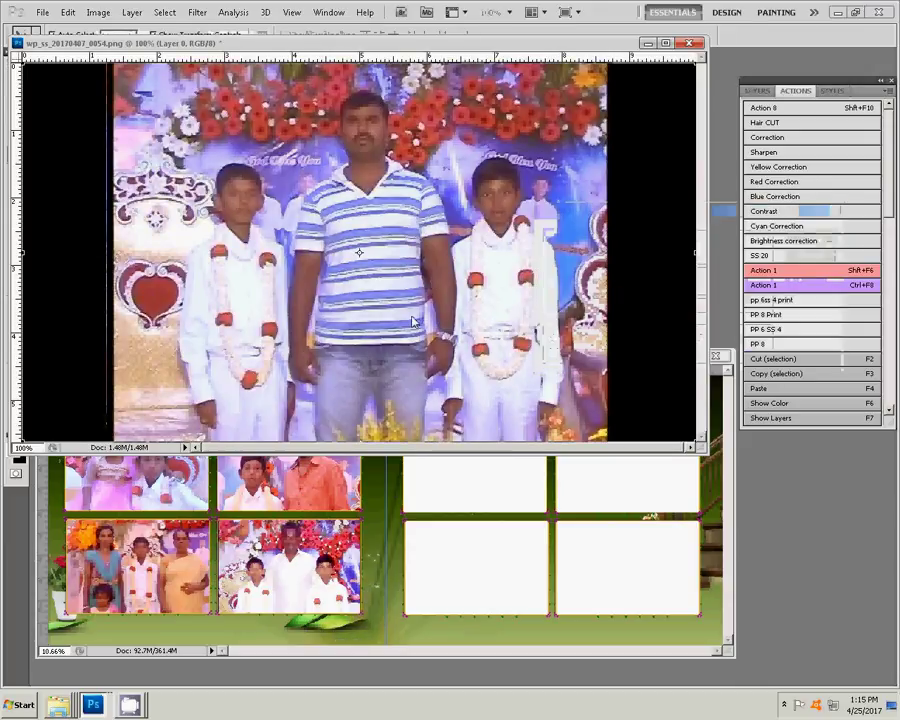
Step: Close photo 0054 without saving and Magic Wand-select the right page's upper-left empty frame
{"action": "key", "text": "ctrl+w"}
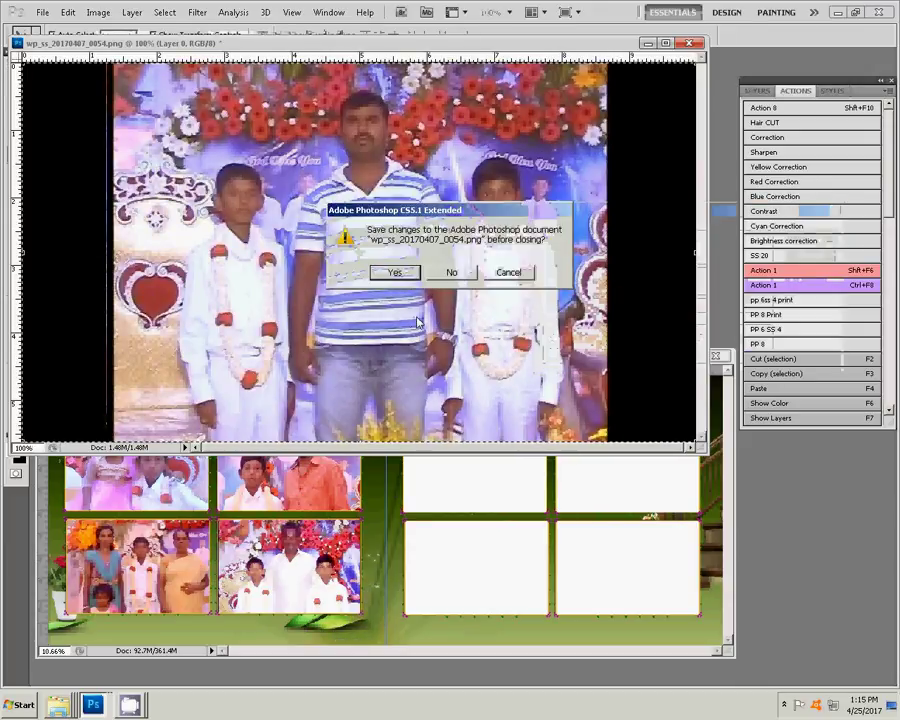
{"action": "left_click", "coordinate": [462, 273]}
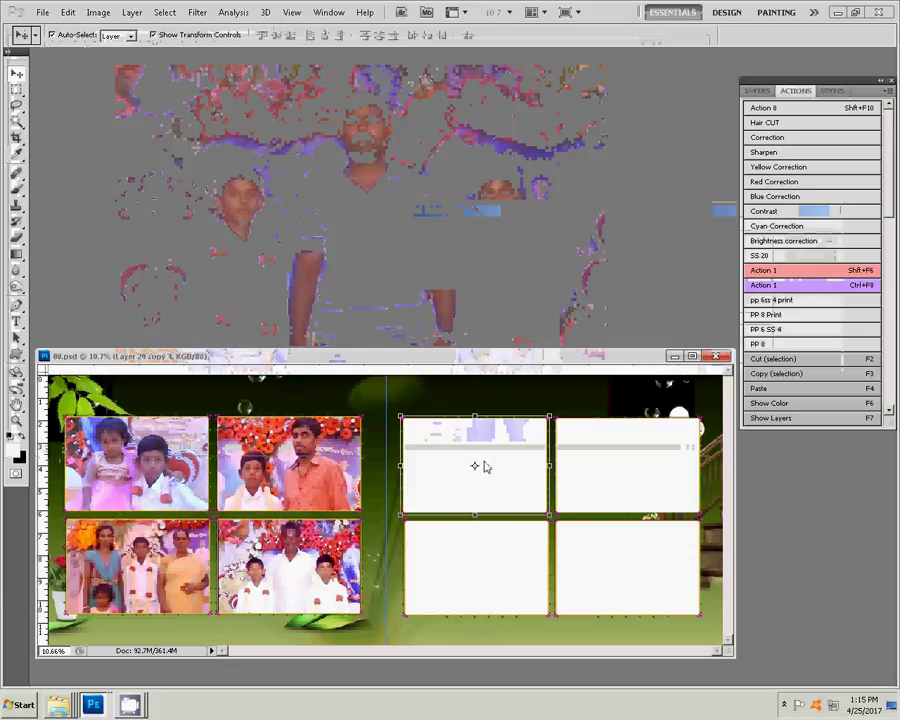
{"action": "key", "text": "w"}
{"action": "left_click", "coordinate": [479, 461]}
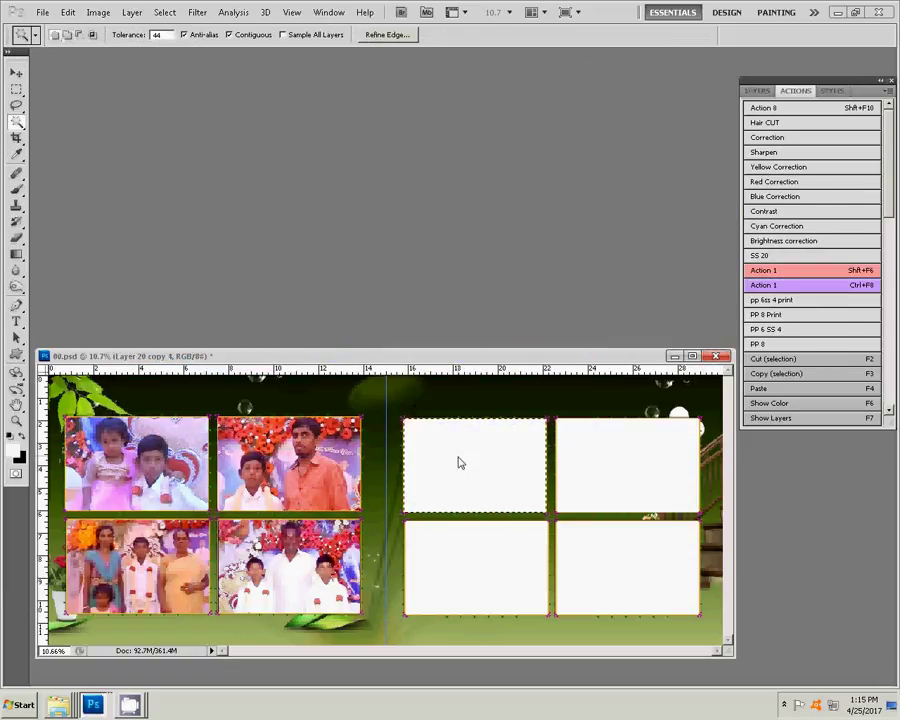
Step: Paste photo 0054 into the right page's upper-left frame, enlarged to 266.59%
{"action": "key", "text": "ctrl+v"}
{"action": "key", "text": "v"}
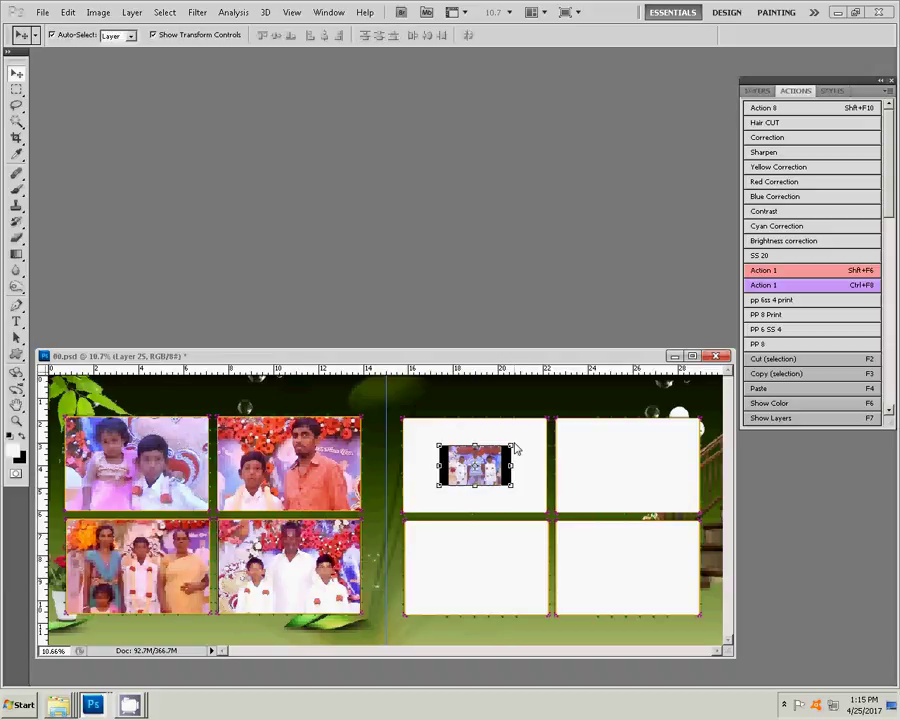
{"action": "mouse_move", "coordinate": [514, 448]}
{"action": "left_mouse_down"}
{"action": "mouse_move", "coordinate": [578, 418]}
{"action": "mouse_move", "coordinate": [570, 412]}
{"action": "left_mouse_up"}
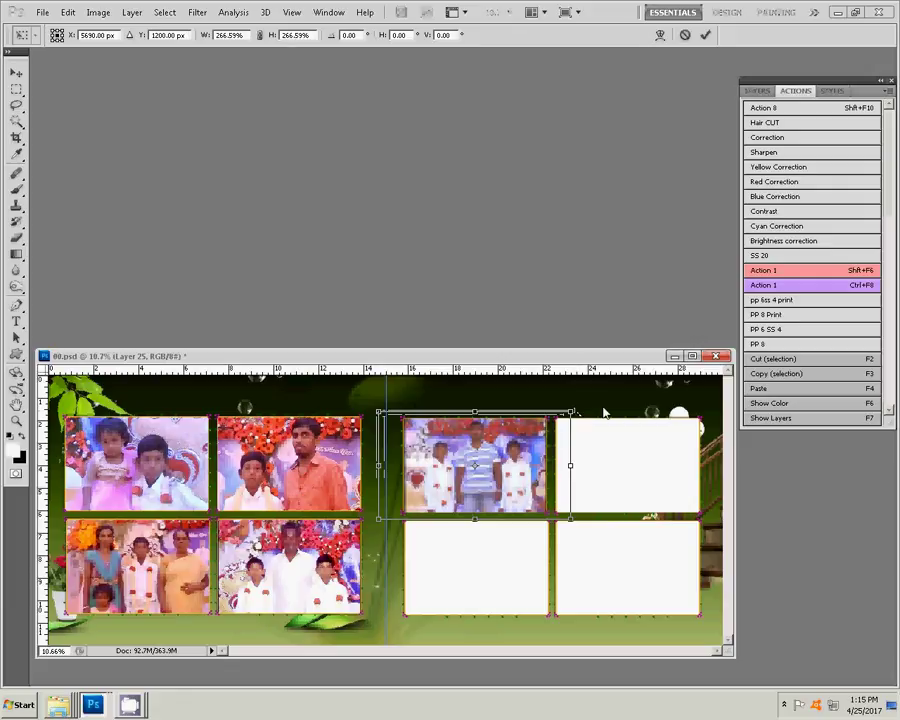
{"action": "left_click", "coordinate": [705, 35]}
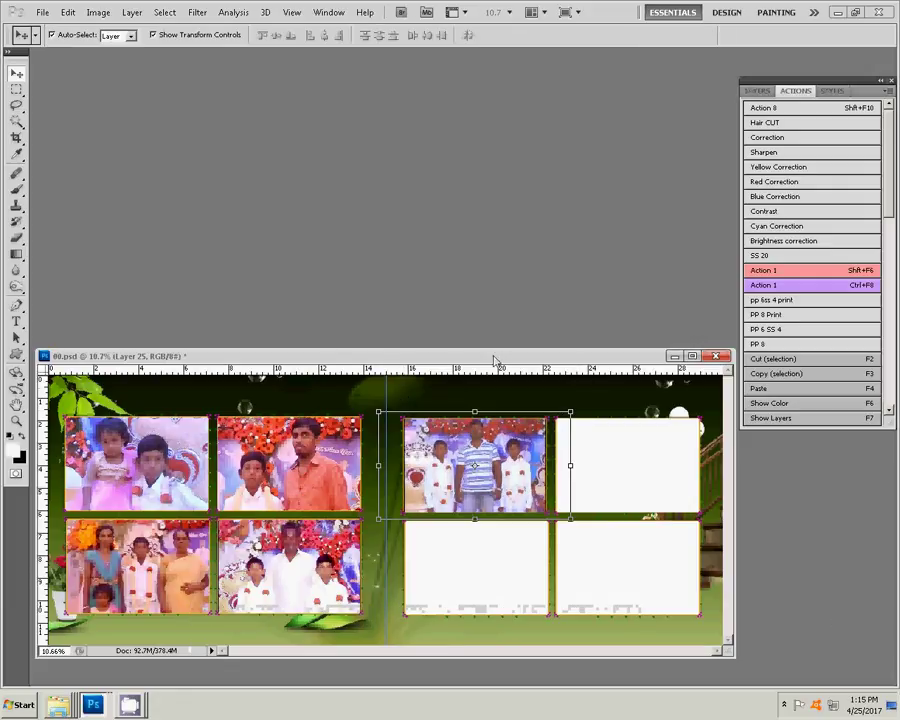
{"action": "mouse_move", "coordinate": [58, 705]}
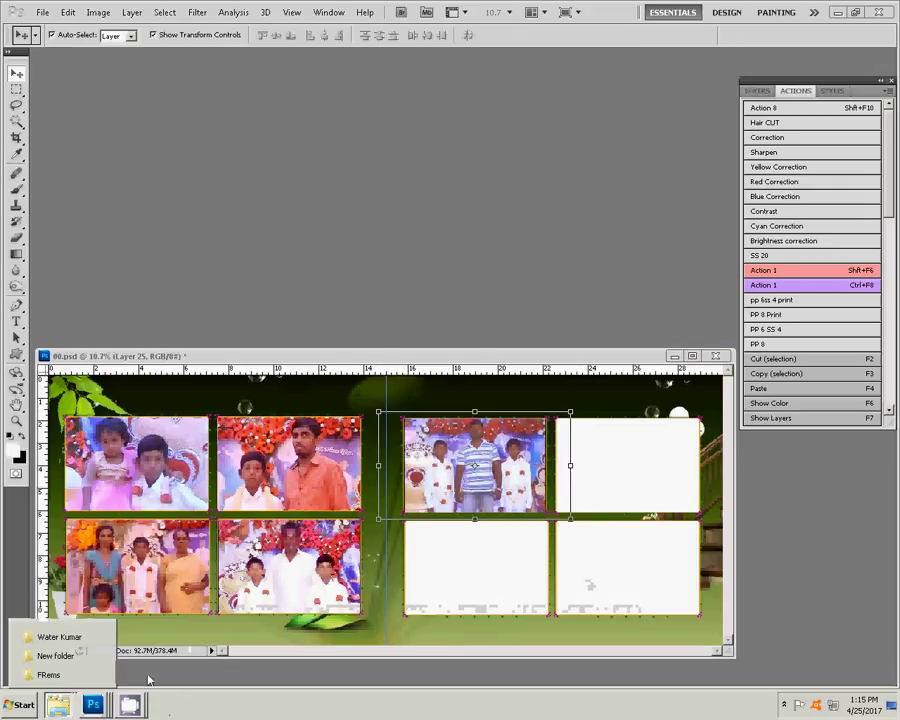
Step: Delete photo 0054 from the Water Kumar folder and open photo 0055 in Photoshop
{"action": "left_click", "coordinate": [62, 637]}
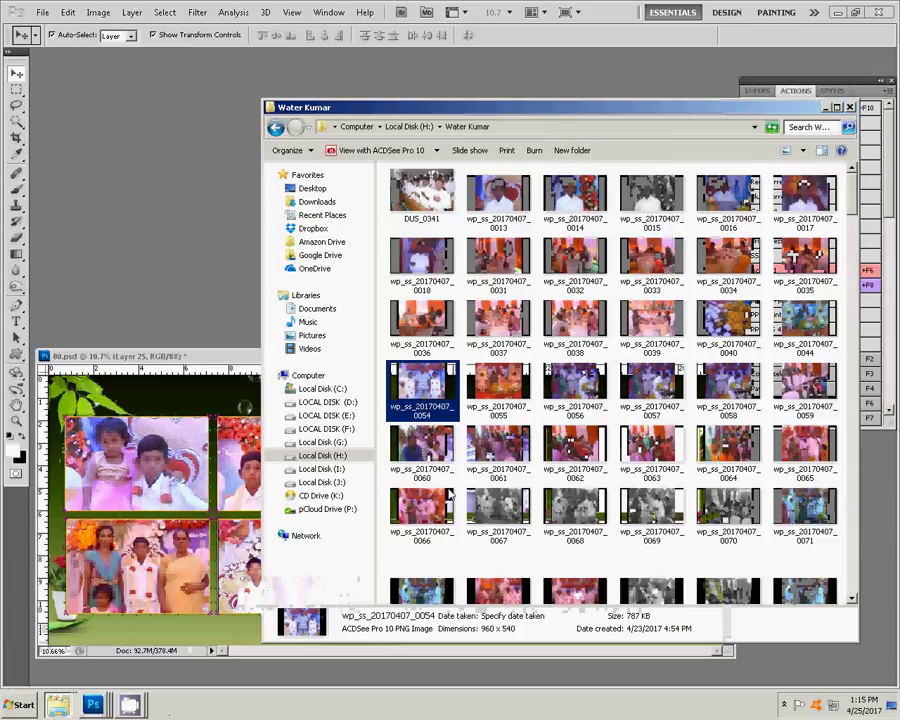
{"action": "key", "text": "Delete"}
{"action": "key", "text": "Return"}
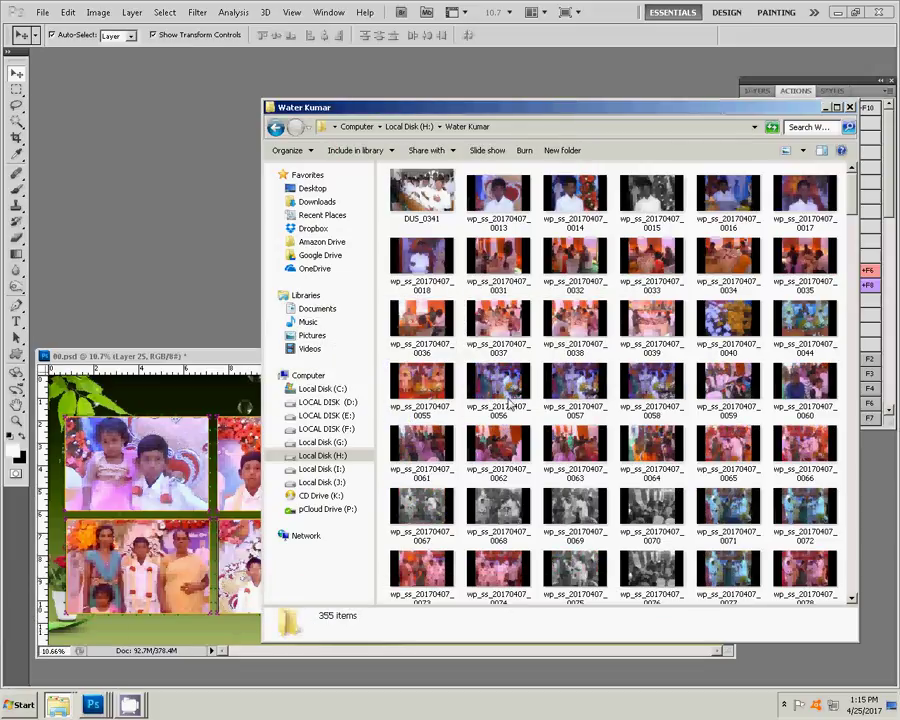
{"action": "left_click", "coordinate": [423, 385]}
{"action": "left_click", "coordinate": [175, 297]}
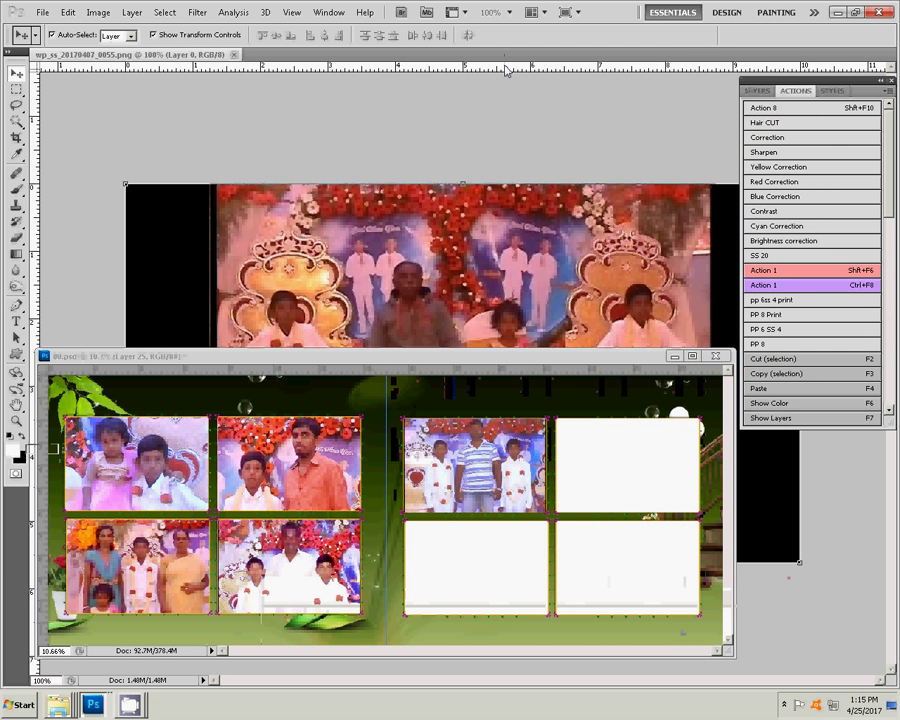
Step: Run the colour-correction and brightening actions on photo 0055, then reduce its yellow with Color Balance
{"action": "left_click", "coordinate": [506, 69]}
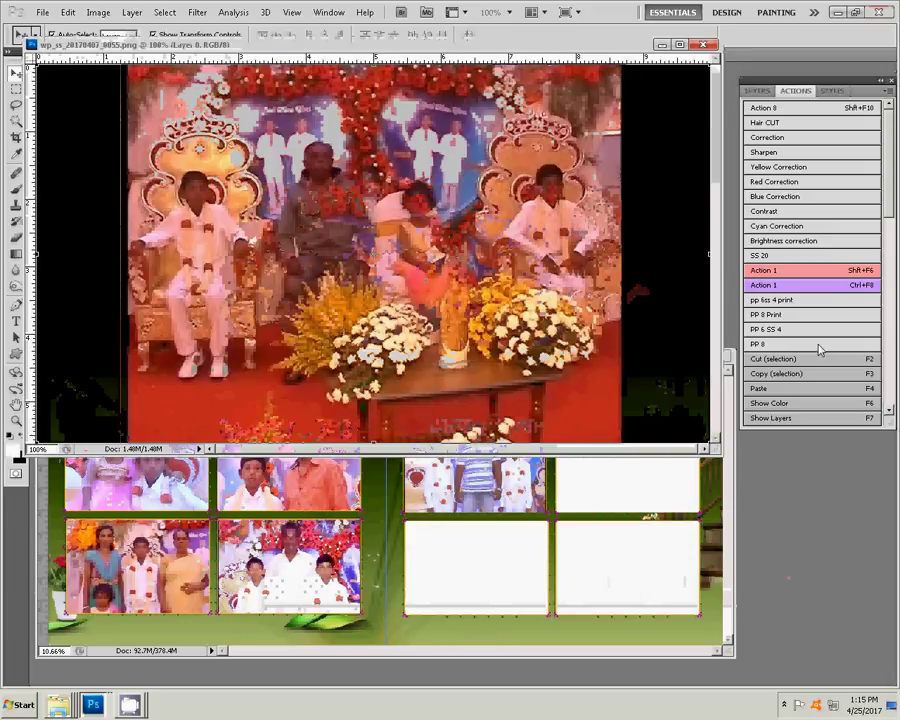
{"action": "left_click", "coordinate": [758, 146]}
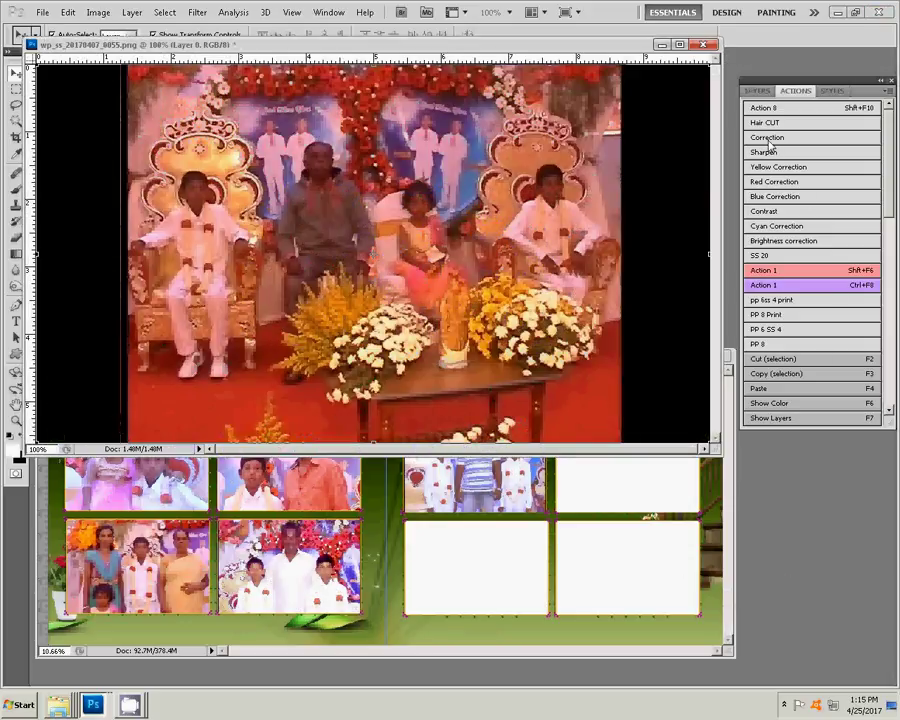
{"action": "left_click", "coordinate": [810, 110]}
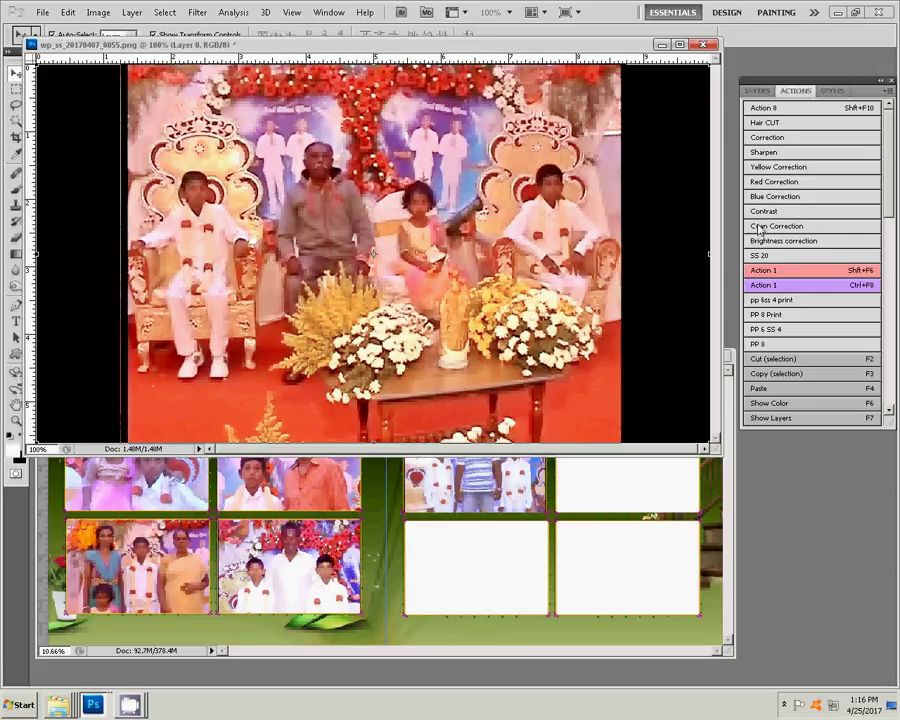
{"action": "key", "text": "ctrl+b"}
{"action": "left_click_drag", "start_coordinate": [662, 300], "coordinate": [639, 304]}
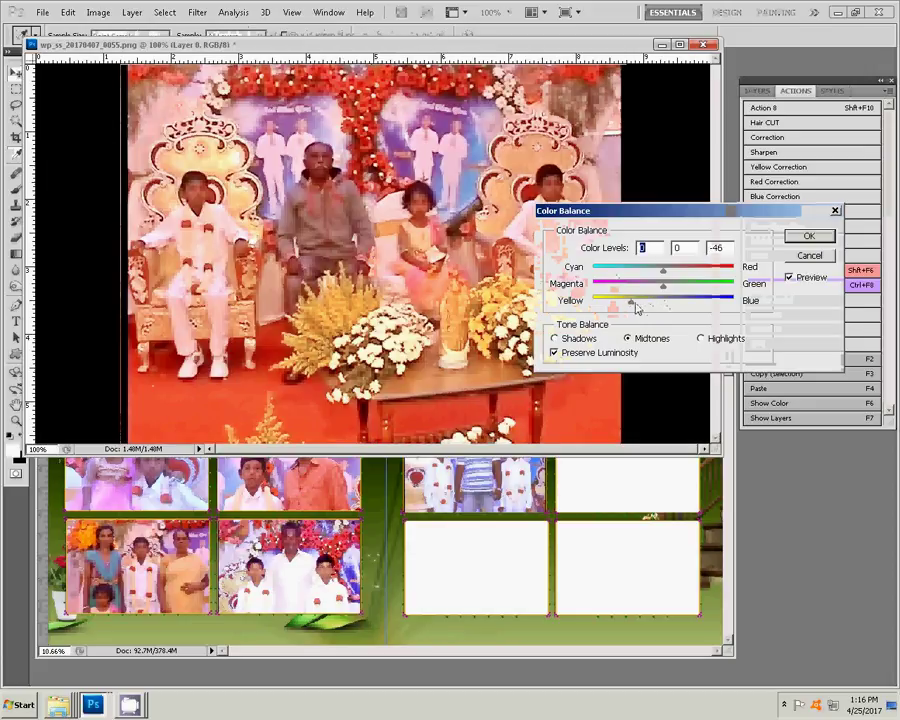
{"action": "left_click", "coordinate": [831, 237]}
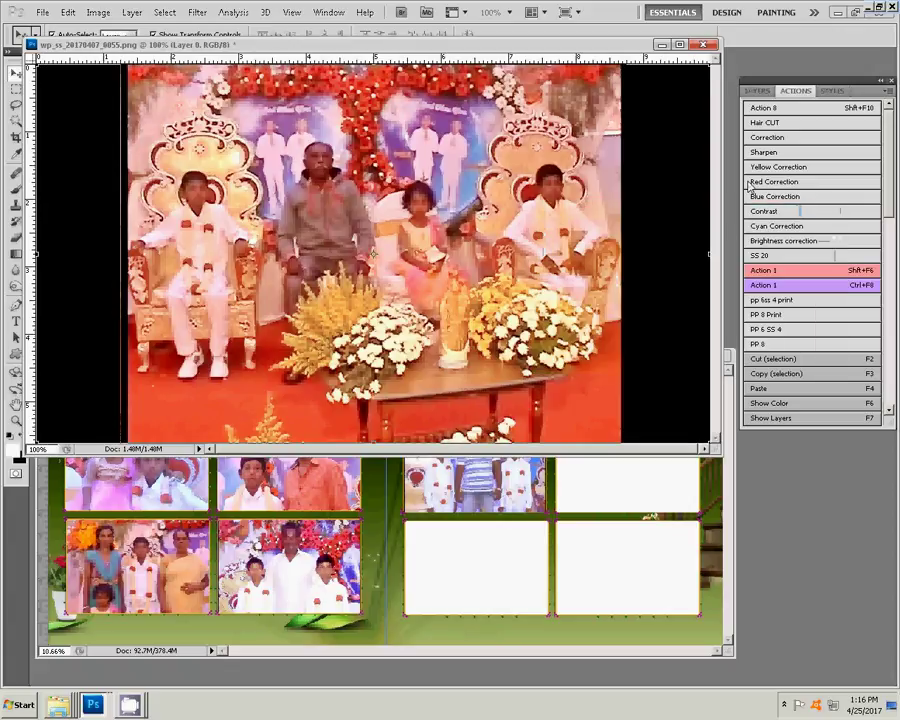
Step: Resize photo 0055 to 6 inches wide (576 × 324 px) and close it
{"action": "key", "text": "ctrl+alt+i"}
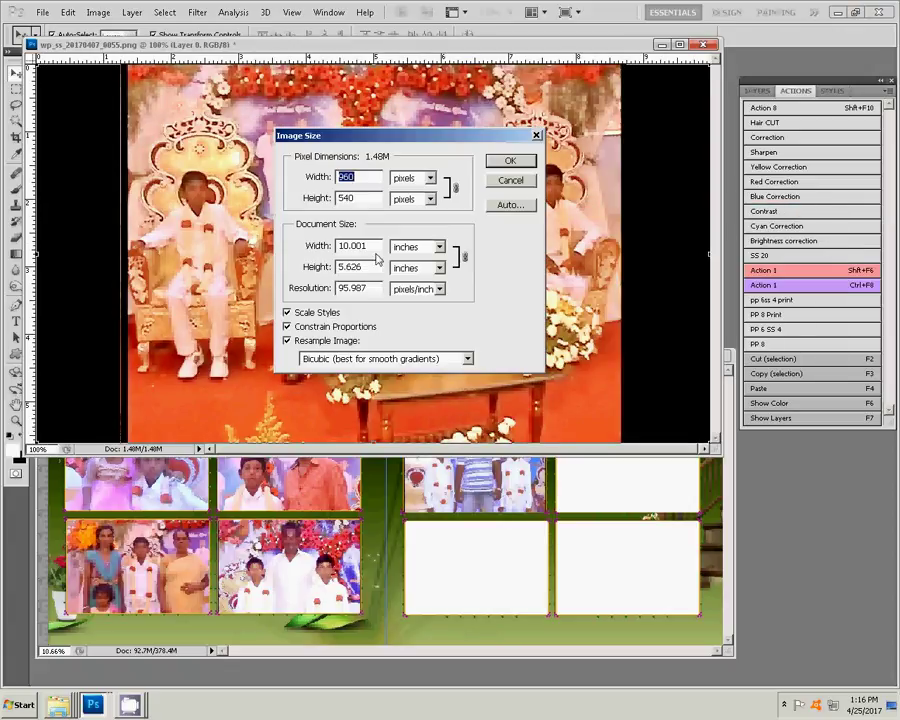
{"action": "left_click", "coordinate": [365, 246]}
{"action": "type", "text": "6"}
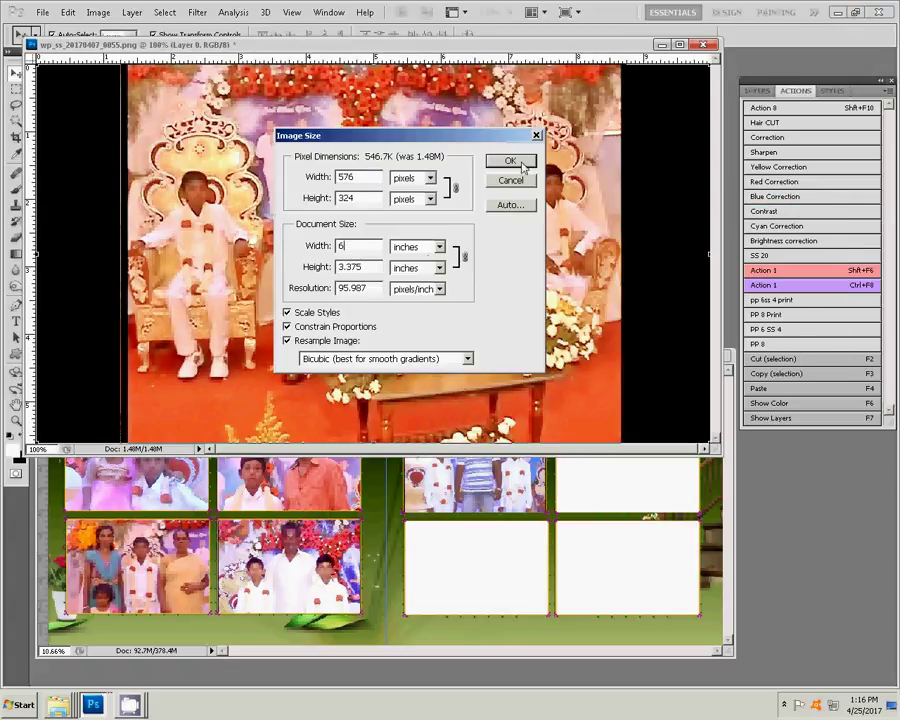
{"action": "left_click", "coordinate": [512, 161]}
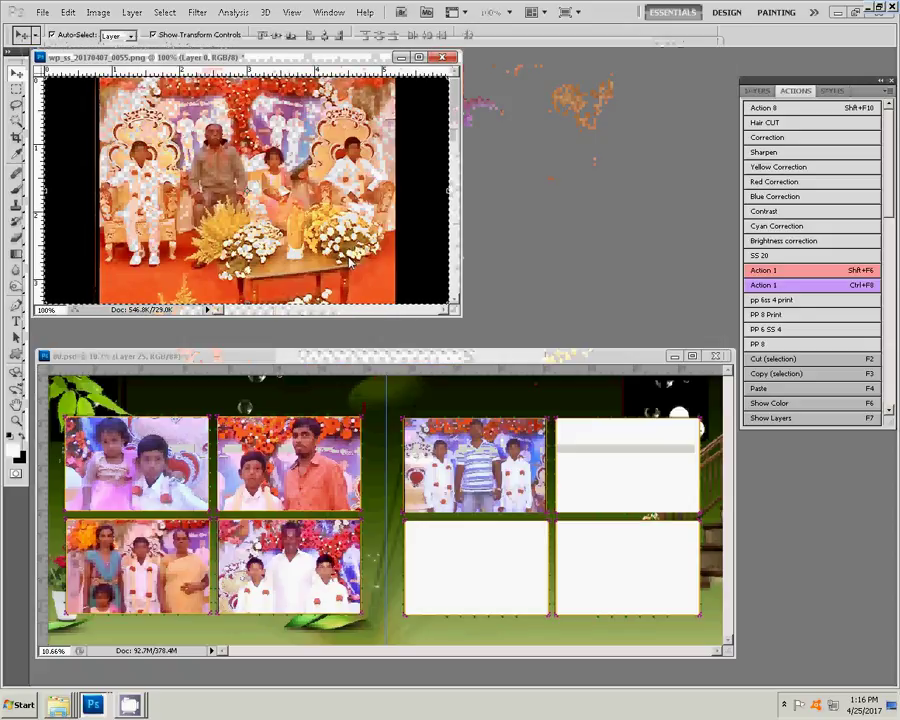
{"action": "key", "text": "ctrl+w"}
Step: Discard changes to photo 0055 and Magic Wand-select the right page's lower-left empty frame
{"action": "left_click", "coordinate": [460, 269]}
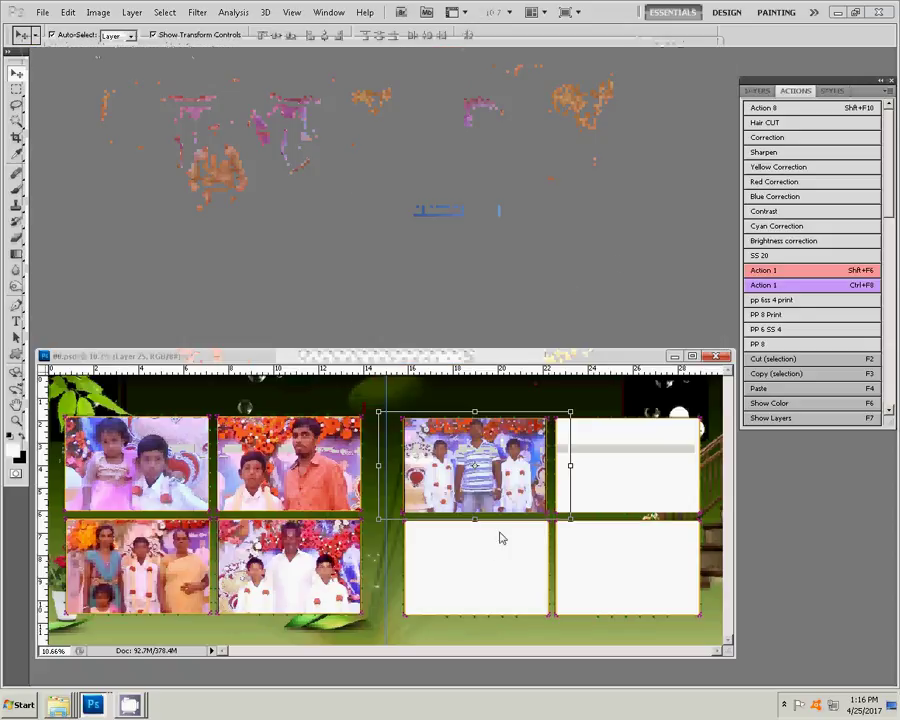
{"action": "left_click", "coordinate": [493, 566]}
{"action": "key", "text": "w"}
{"action": "left_click", "coordinate": [490, 563]}
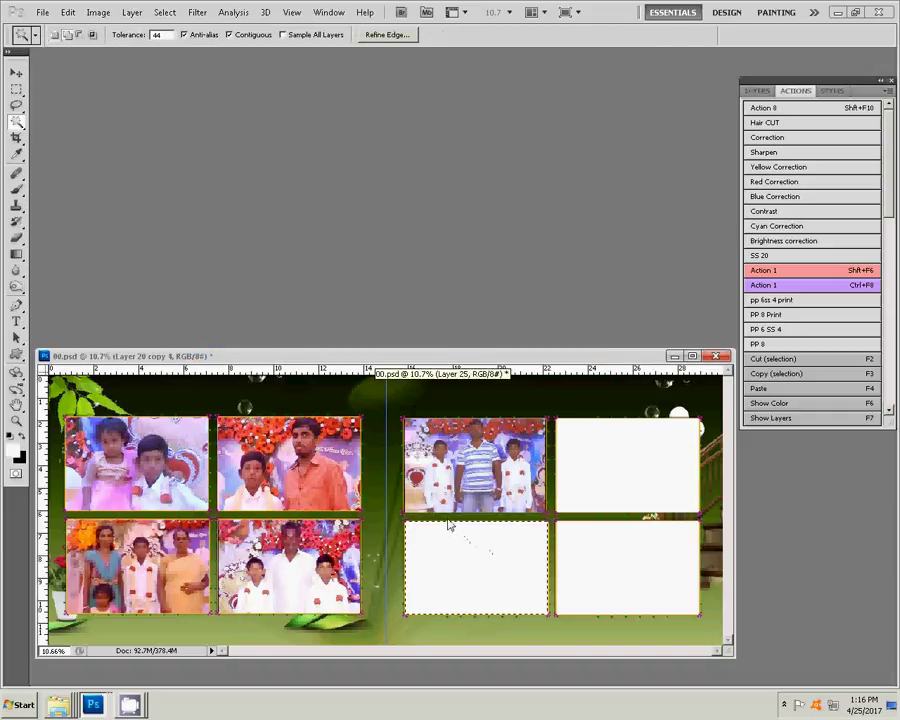
Step: Paste photo 0055 into the lower-left frame, enlarged to 453.74% to fill it
{"action": "key", "text": "ctrl+v"}
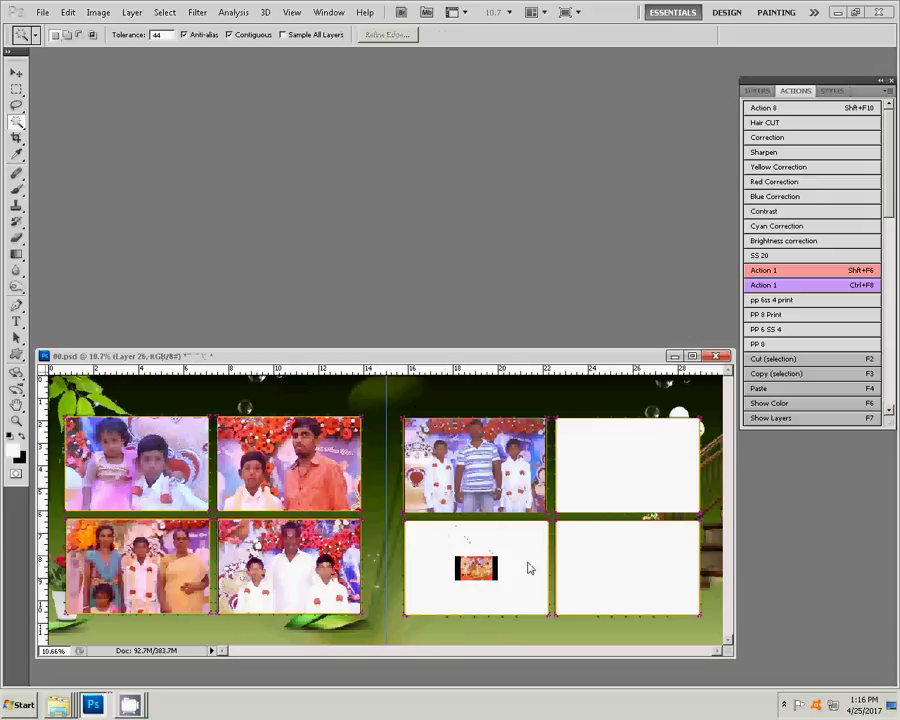
{"action": "key", "text": "v"}
{"action": "mouse_move", "coordinate": [501, 555]}
{"action": "left_mouse_down"}
{"action": "mouse_move", "coordinate": [577, 518]}
{"action": "mouse_move", "coordinate": [567, 518]}
{"action": "left_mouse_up"}
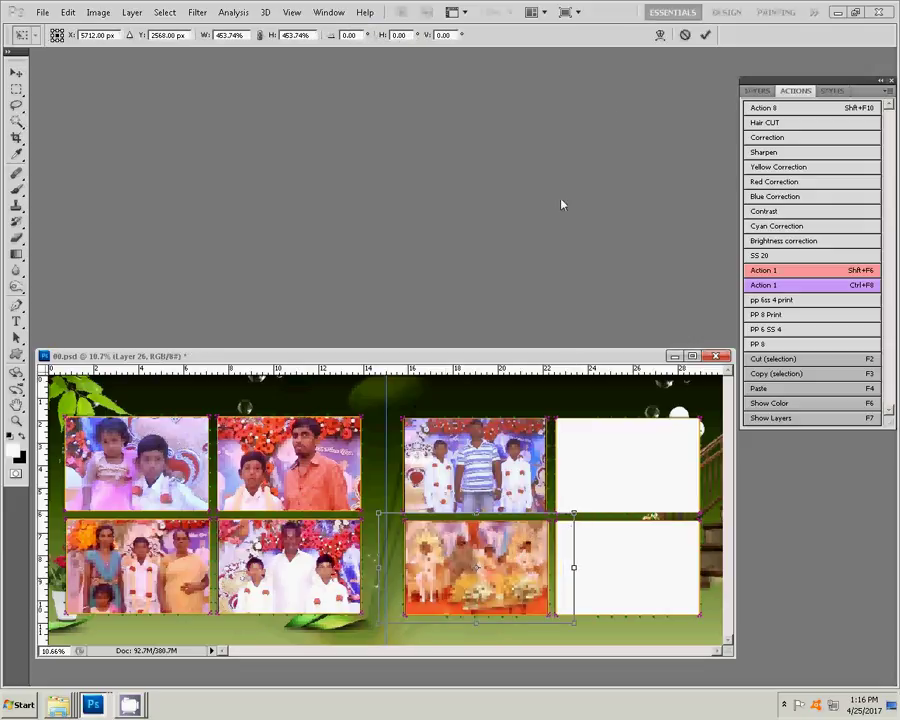
{"action": "left_click", "coordinate": [705, 34]}
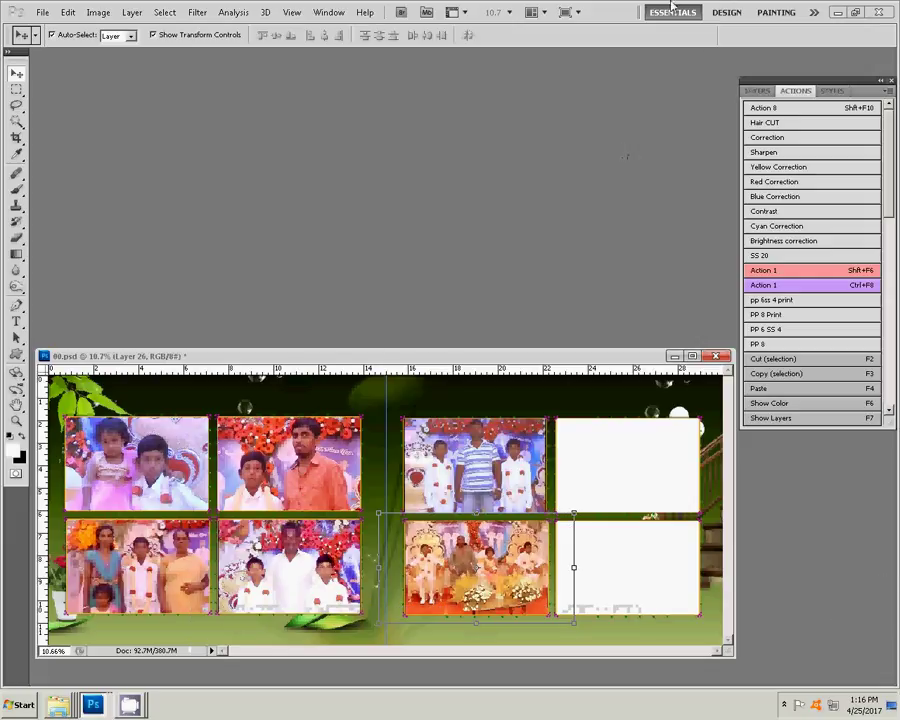
{"action": "right_click", "coordinate": [58, 705]}
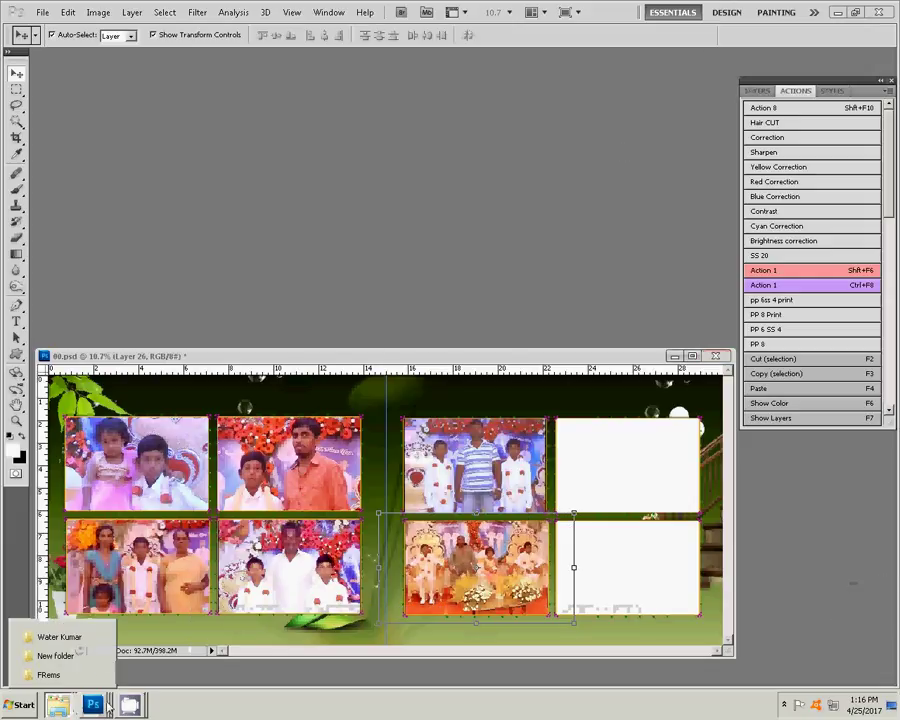
Step: Delete photo 0055 from the Water Kumar folder and open photos 0056–0058 in Photoshop
{"action": "left_click", "coordinate": [73, 643]}
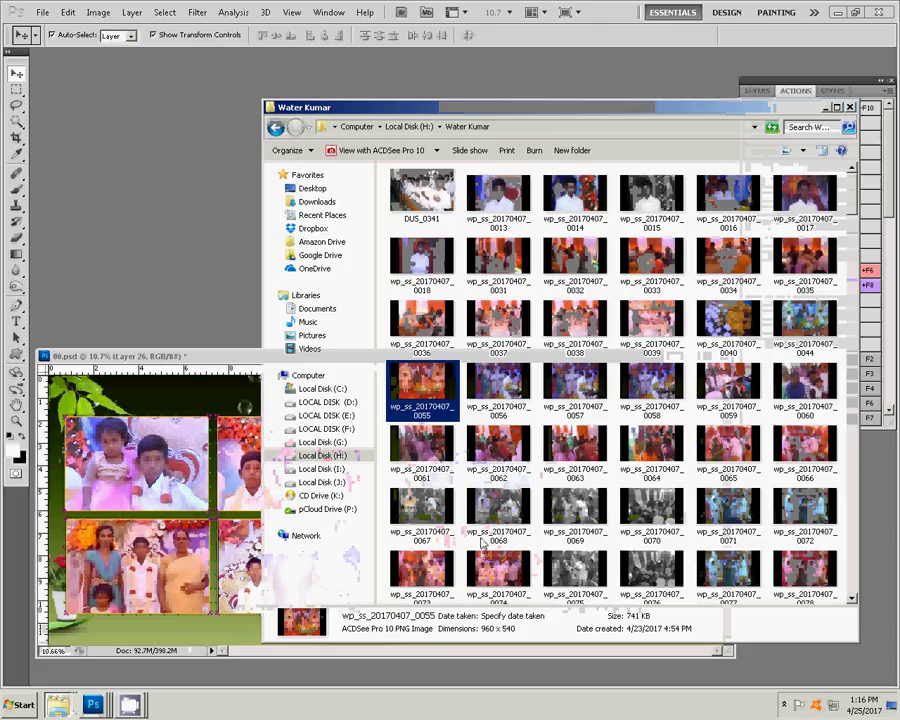
{"action": "key", "text": "Delete"}
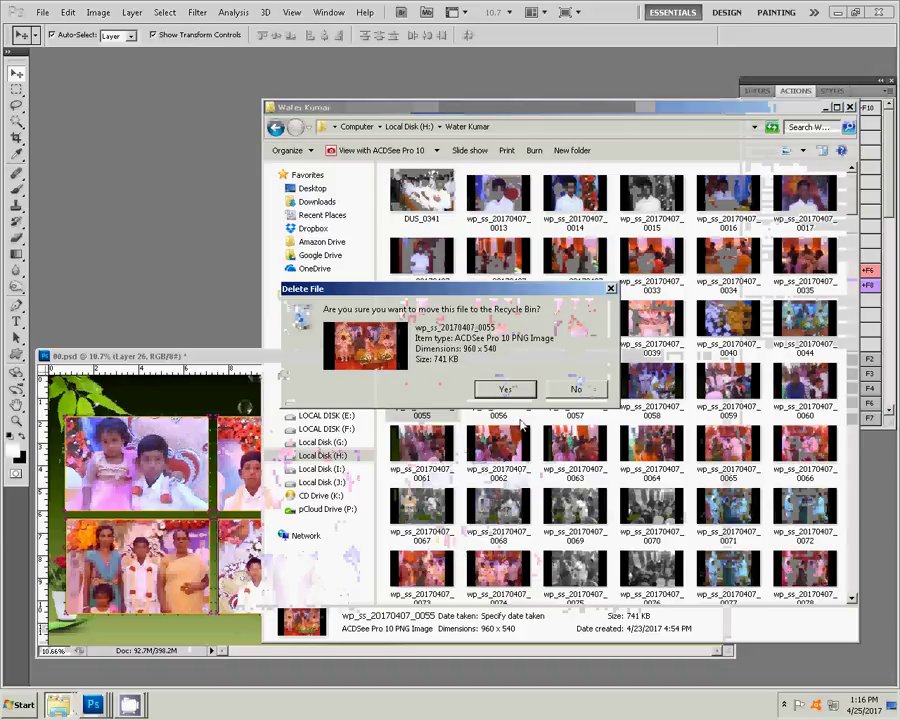
{"action": "key", "text": "Escape"}
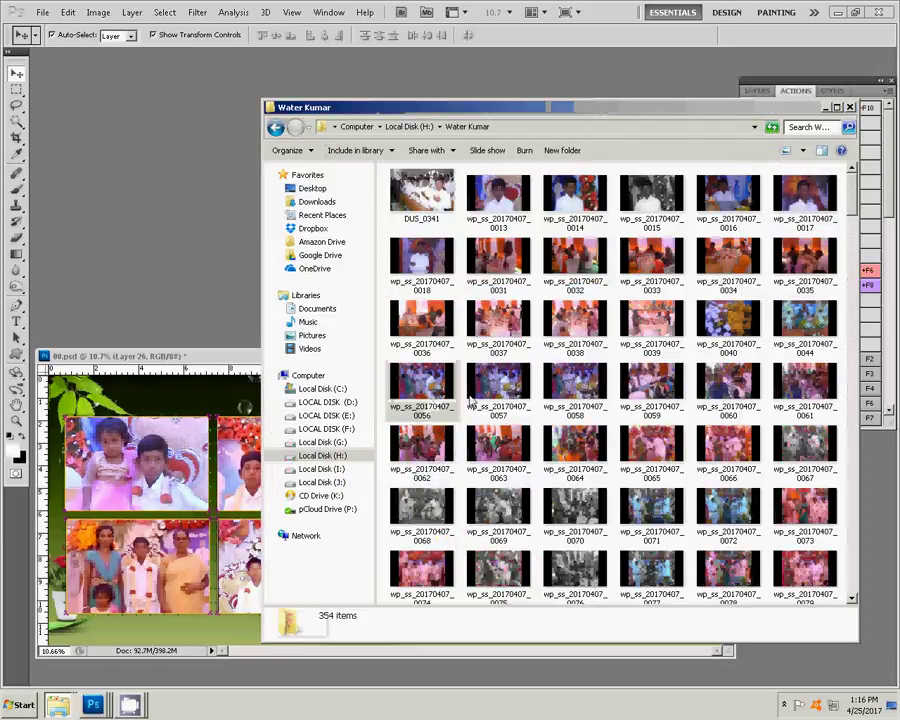
{"action": "left_click", "coordinate": [432, 390]}
{"action": "left_click", "coordinate": [486, 380], "text": "ctrl"}
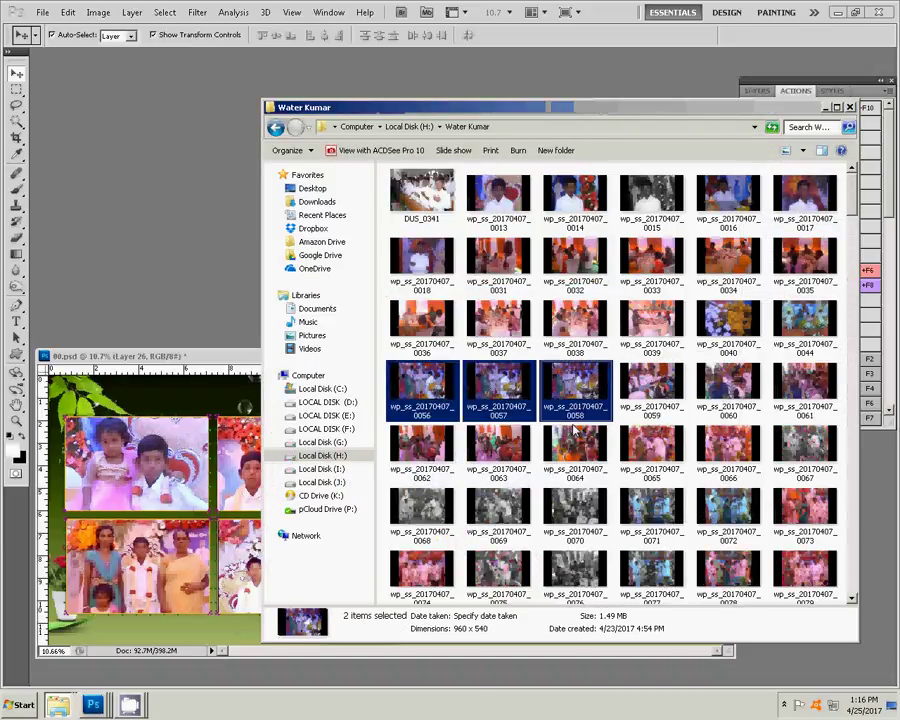
{"action": "left_click", "coordinate": [587, 390], "text": "ctrl"}
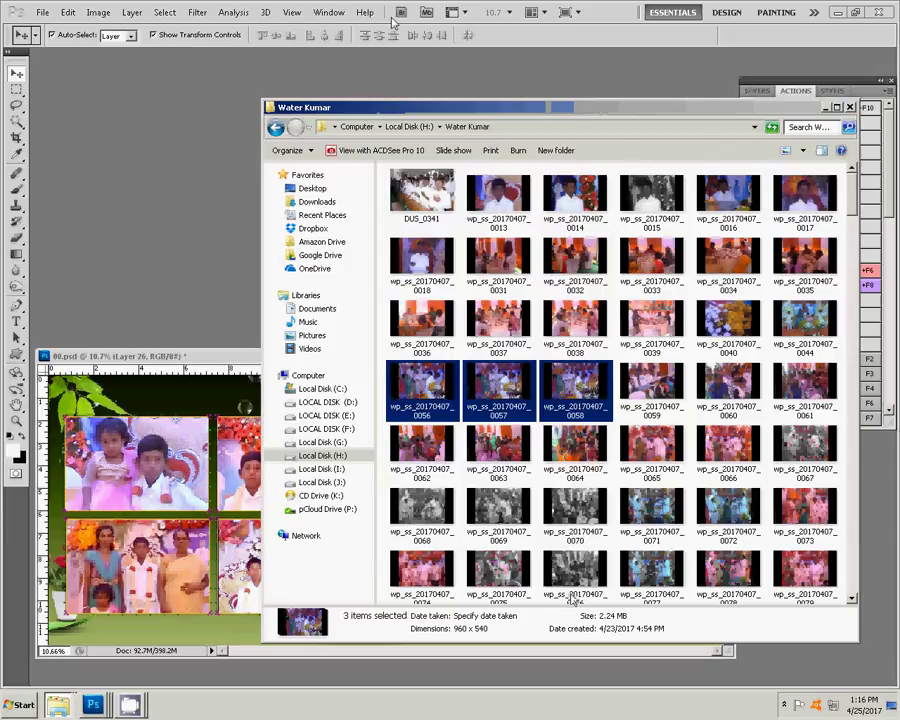
{"action": "left_click", "coordinate": [388, 90]}
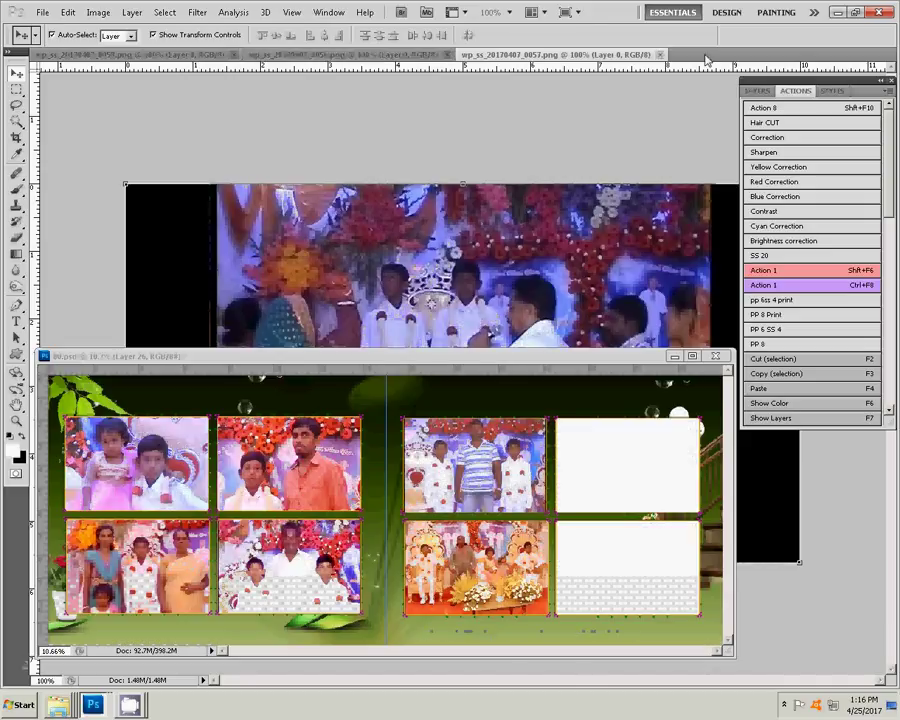
Step: Float photo 0057 in its own window over the album and close photo 0056
{"action": "left_click_drag", "start_coordinate": [706, 60], "coordinate": [692, 92]}
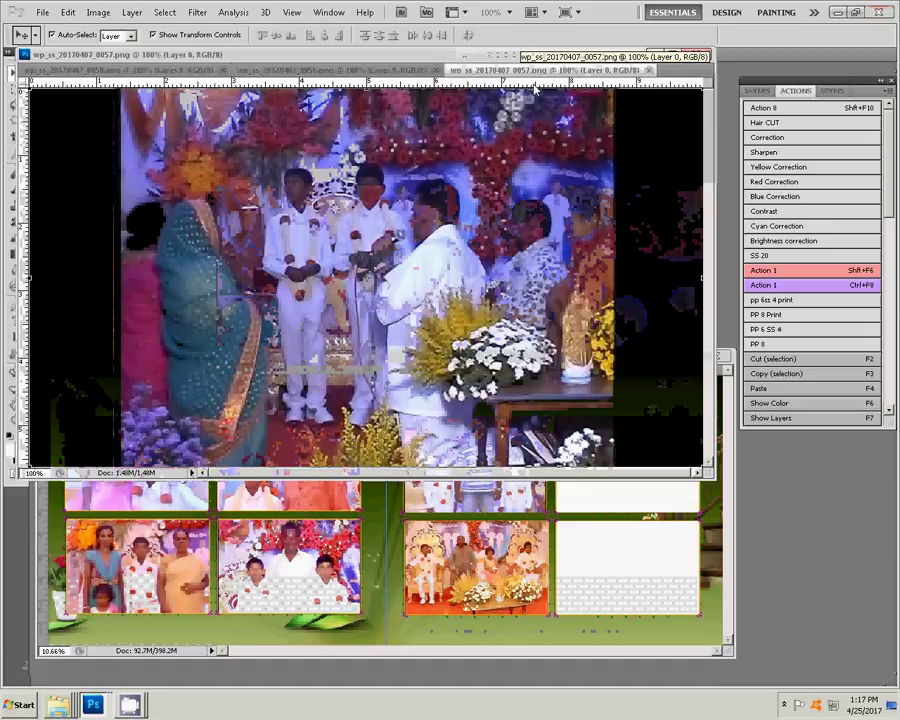
{"action": "mouse_move", "coordinate": [540, 70]}
{"action": "left_mouse_down"}
{"action": "mouse_move", "coordinate": [517, 302]}
{"action": "mouse_move", "coordinate": [511, 287]}
{"action": "left_mouse_up"}
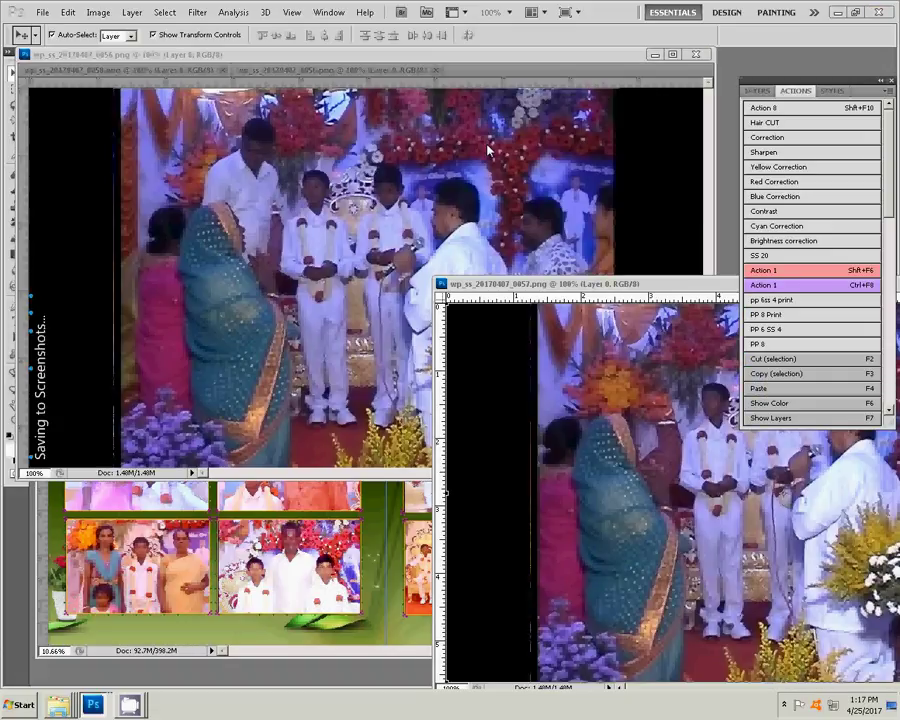
{"action": "left_click", "coordinate": [342, 101]}
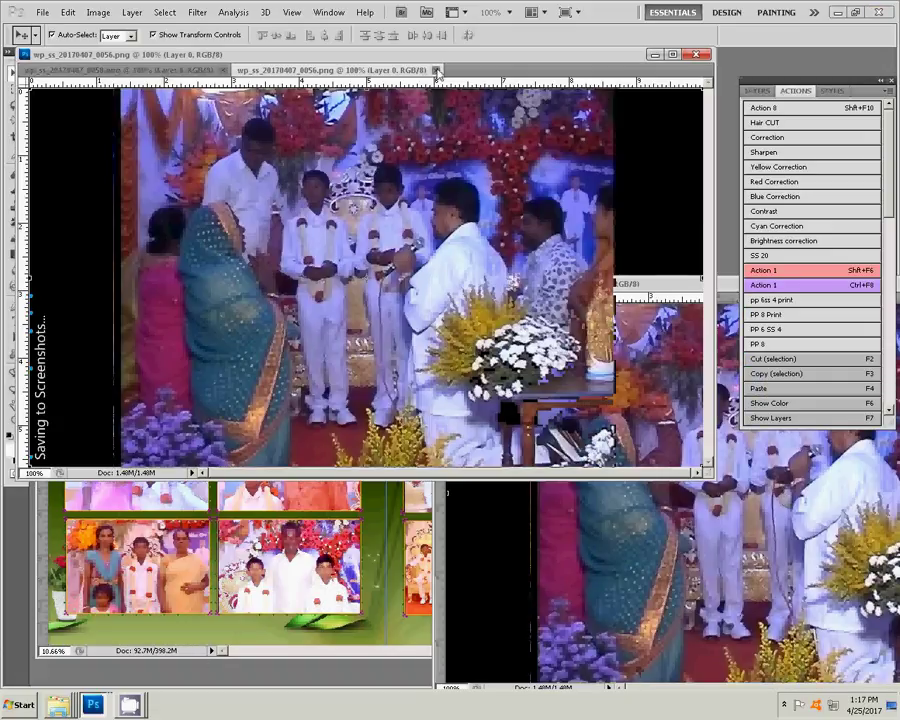
{"action": "left_click", "coordinate": [436, 70]}
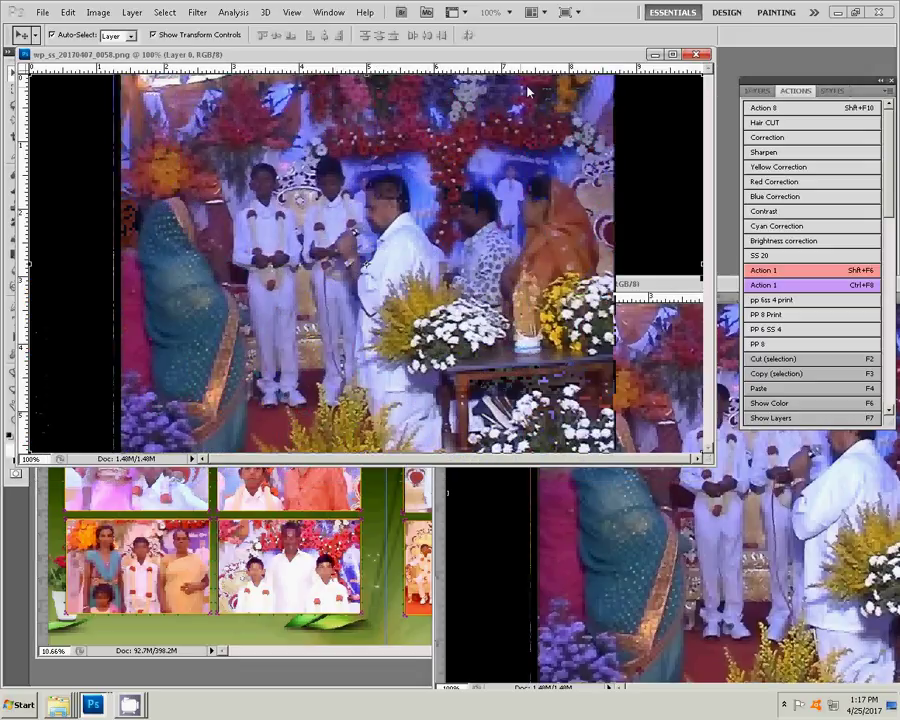
{"action": "left_click", "coordinate": [676, 55]}
{"action": "left_click_drag", "start_coordinate": [295, 58], "coordinate": [295, 128]}
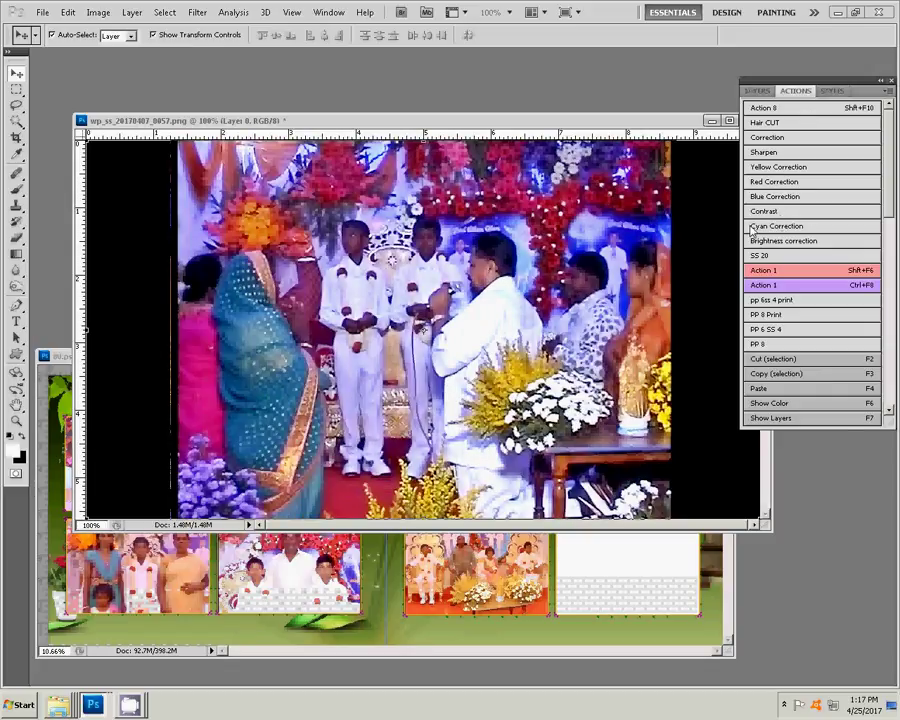
Step: Apply Cyan Correction and -31 colour balance to photo 0057, resize it to 7 inches, close unsaved
{"action": "left_click", "coordinate": [753, 229]}
{"action": "left_click_drag", "start_coordinate": [660, 308], "coordinate": [637, 307]}
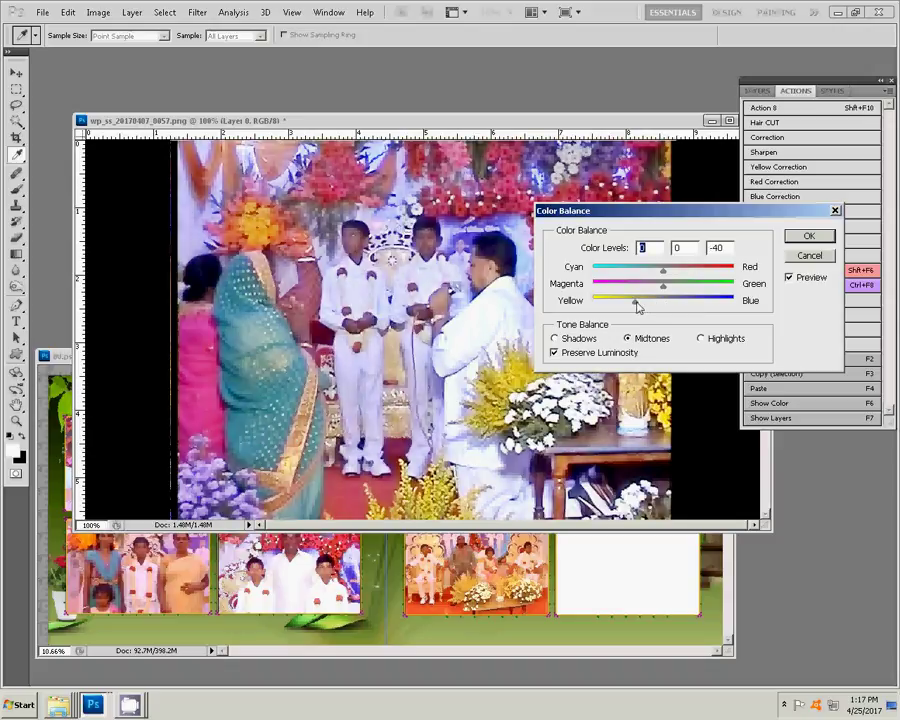
{"action": "left_click", "coordinate": [807, 236]}
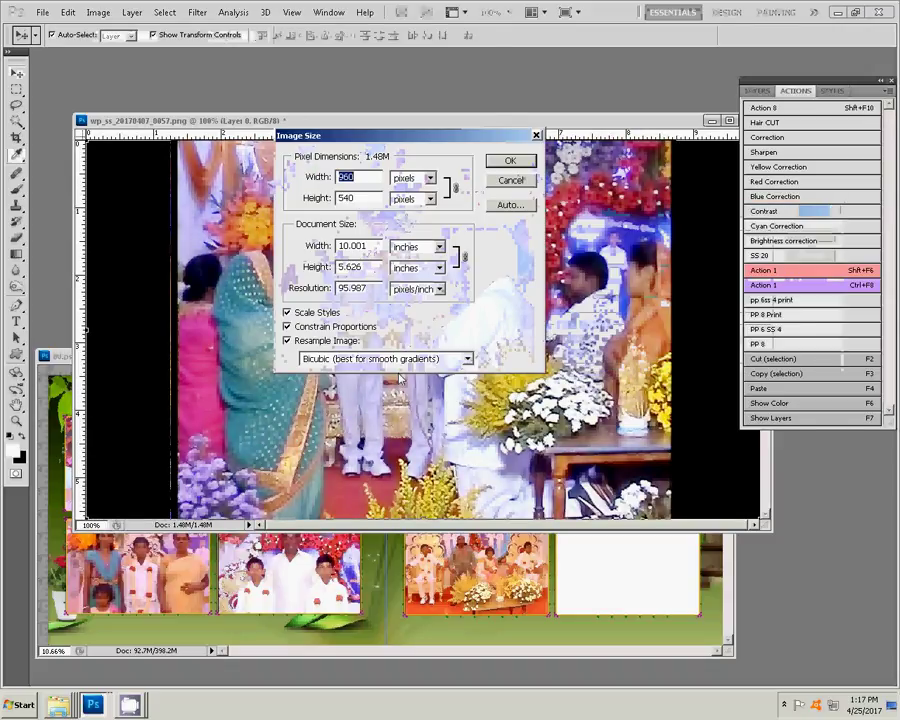
{"action": "type", "text": "7"}
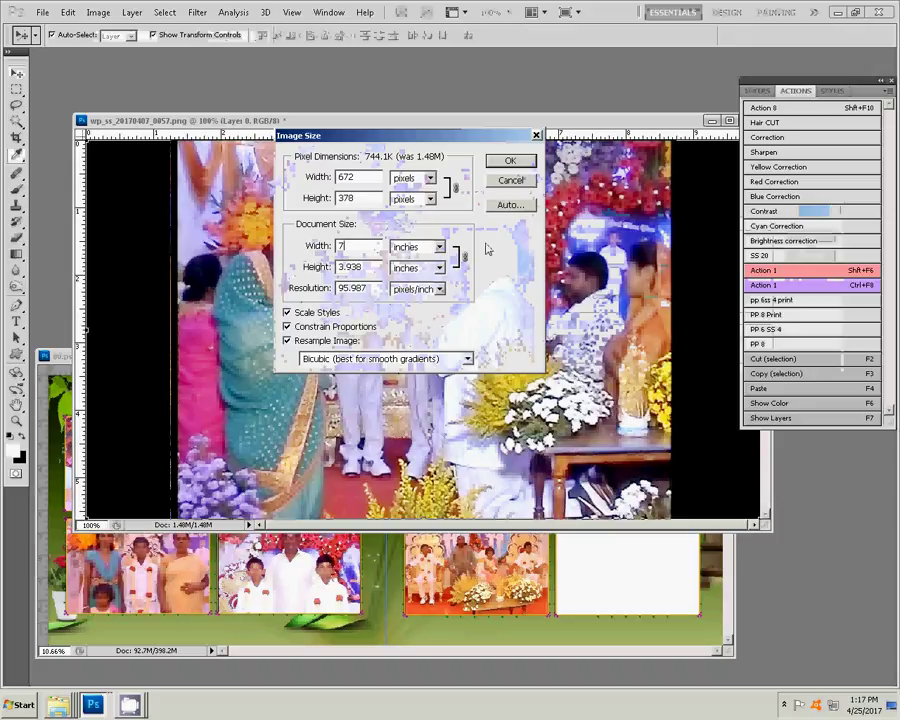
{"action": "left_click", "coordinate": [508, 163]}
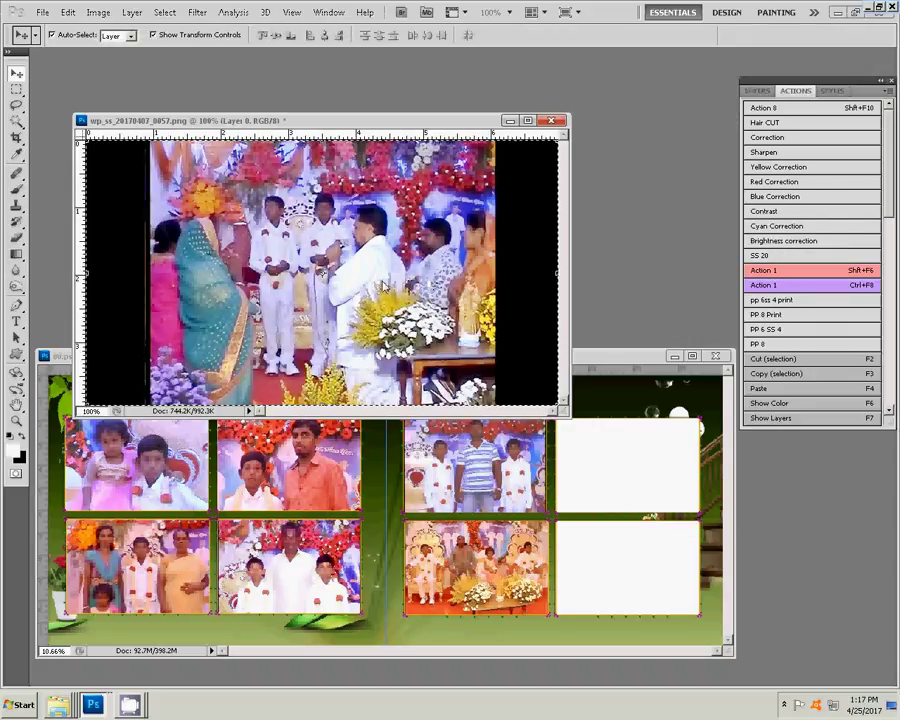
{"action": "key", "text": "ctrl+w"}
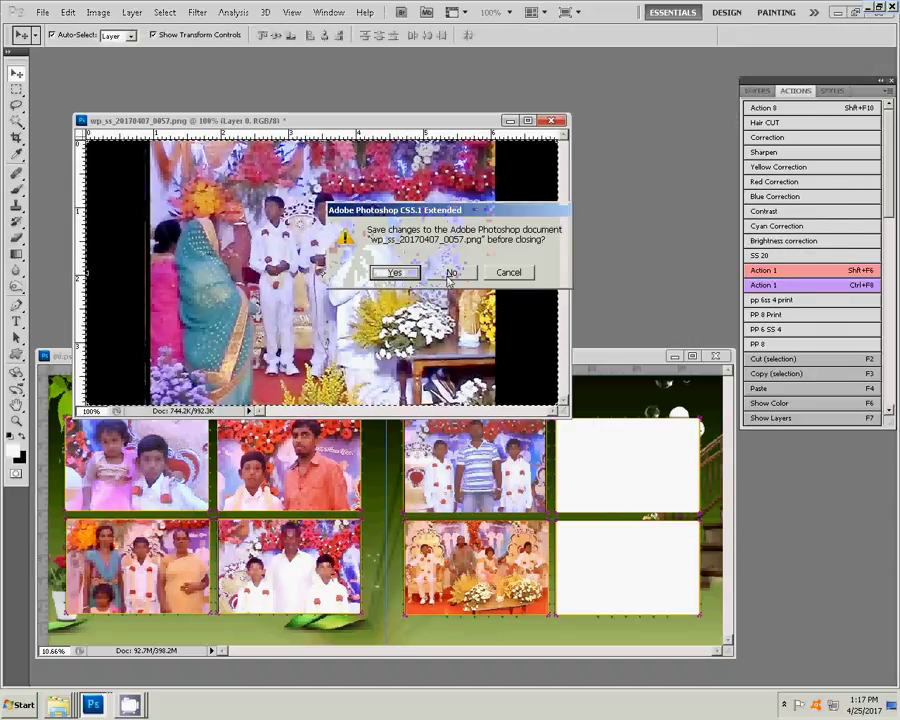
Step: Discard the photo file's changes and paste photo 0057 into the top-right frame, enlarged to fit
{"action": "key", "text": "n"}
{"action": "left_click", "coordinate": [620, 470]}
{"action": "key", "text": "w"}
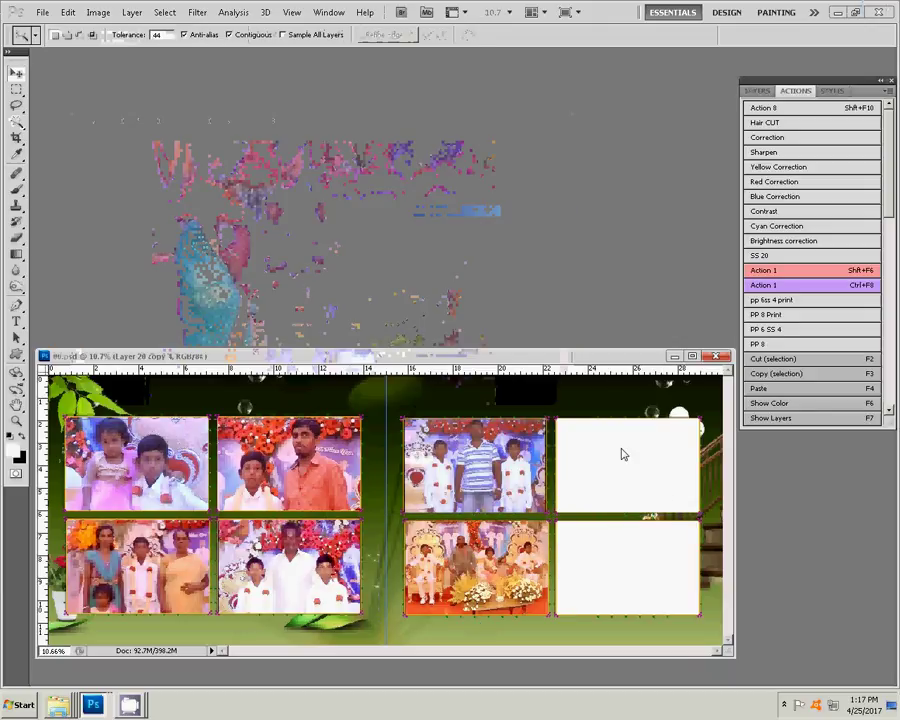
{"action": "left_click", "coordinate": [595, 460]}
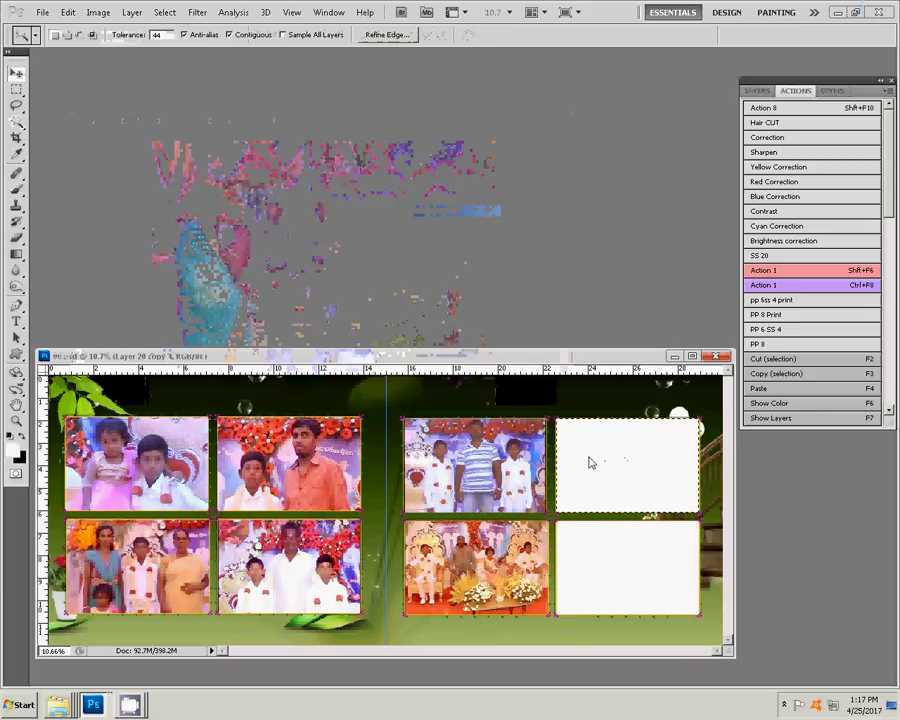
{"action": "key", "text": "ctrl+v"}
{"action": "key", "text": "v"}
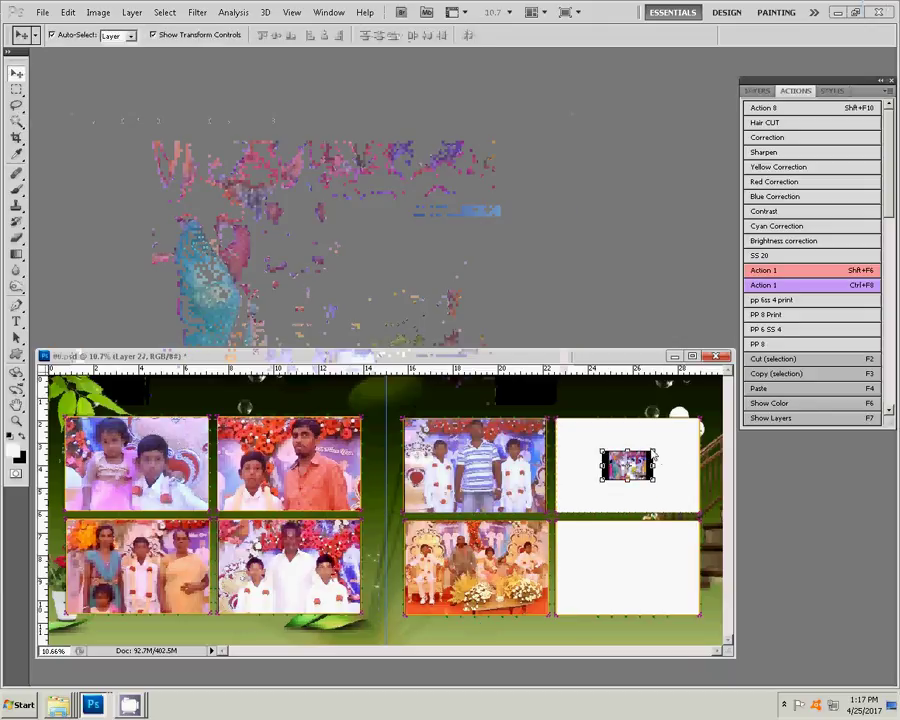
{"action": "left_click_drag", "start_coordinate": [654, 452], "coordinate": [725, 419]}
{"action": "left_click", "coordinate": [704, 36]}
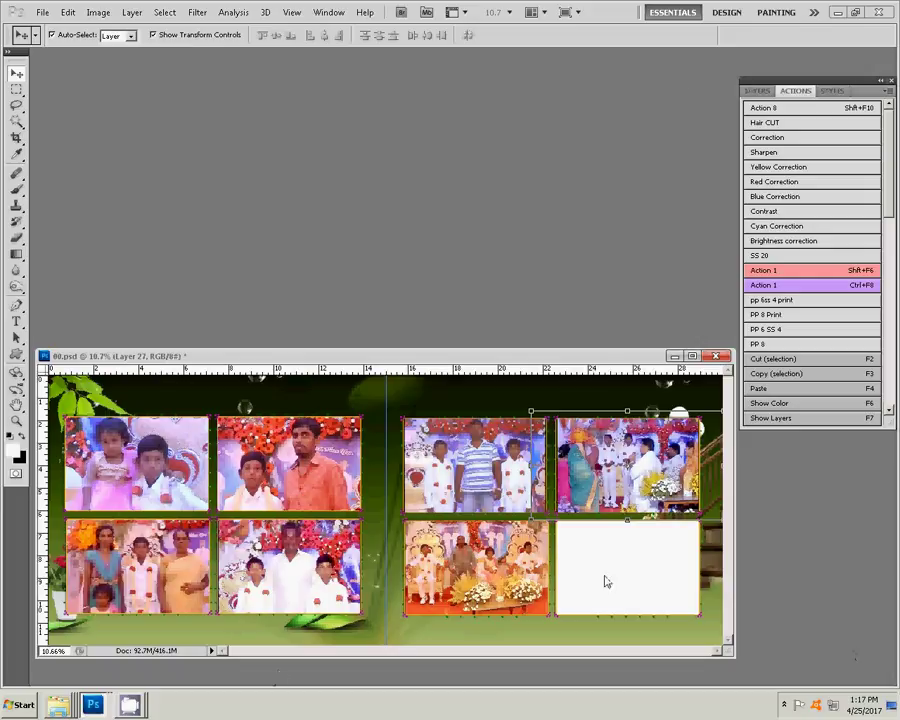
Step: Delete used photos 0056–0058 from the Water Kumar folder and return to Photoshop with photo 0044
{"action": "right_click", "coordinate": [60, 705]}
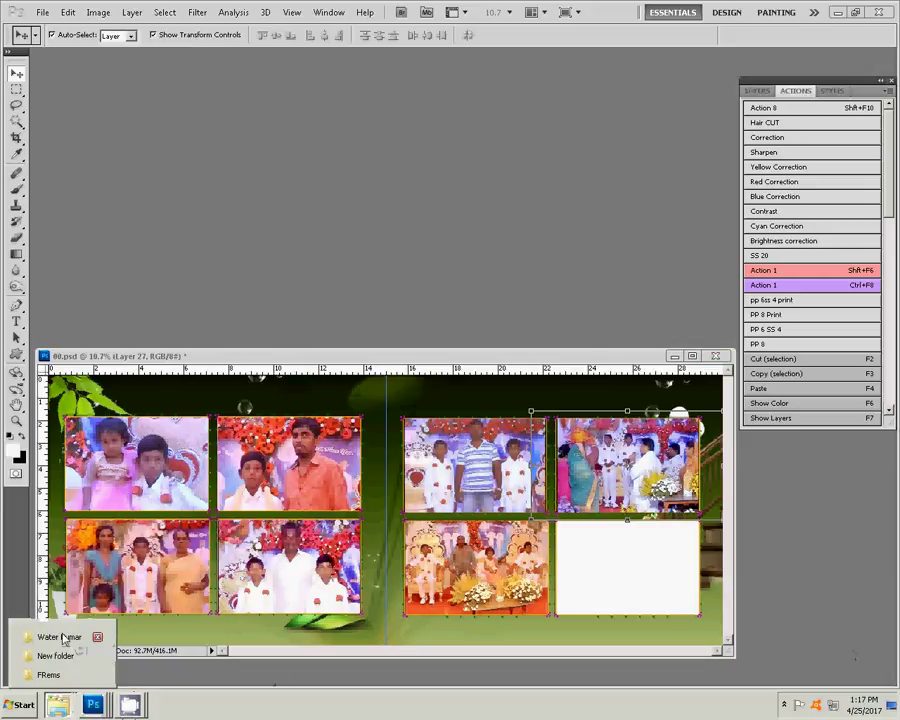
{"action": "left_click", "coordinate": [60, 642]}
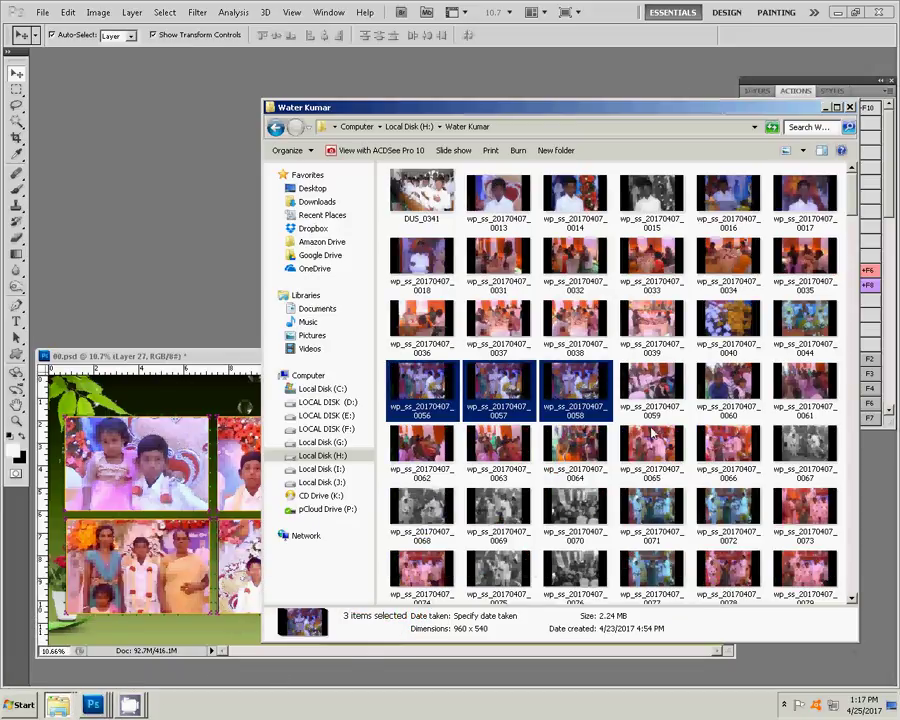
{"action": "key", "text": "Delete"}
{"action": "left_click", "coordinate": [504, 364]}
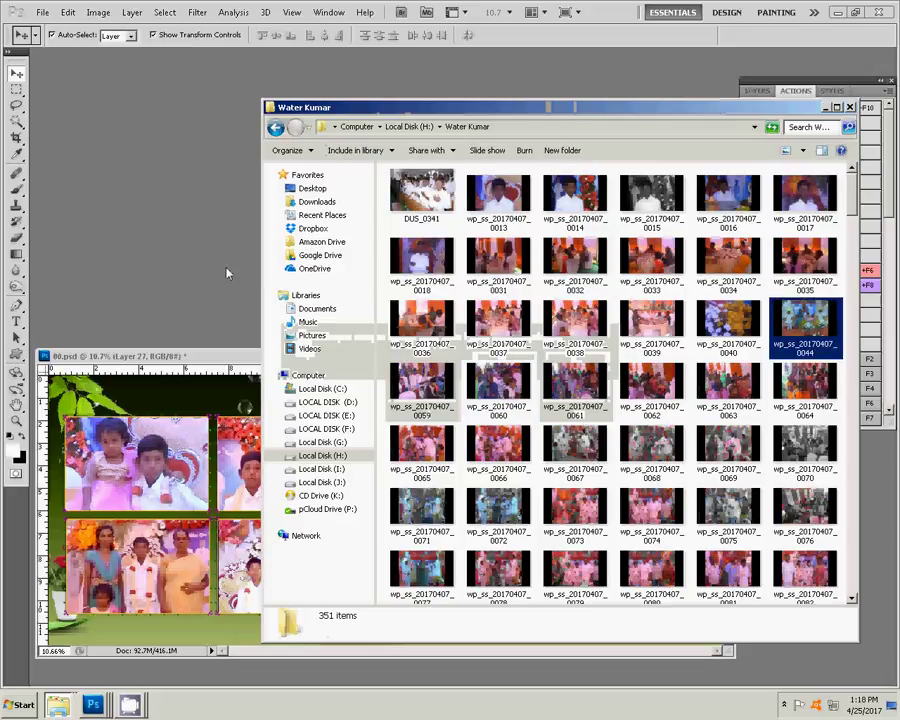
{"action": "left_click", "coordinate": [184, 264]}
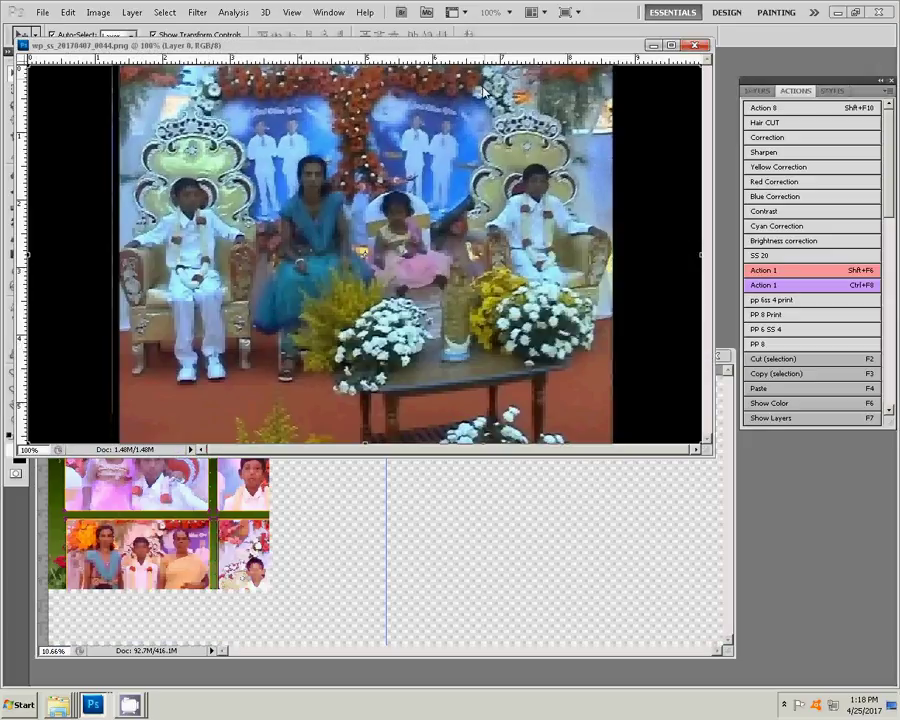
Step: Apply two Color Balance corrections shifting midtones toward yellow and magenta (0, -30, -14)
{"action": "key", "text": "ctrl+b"}
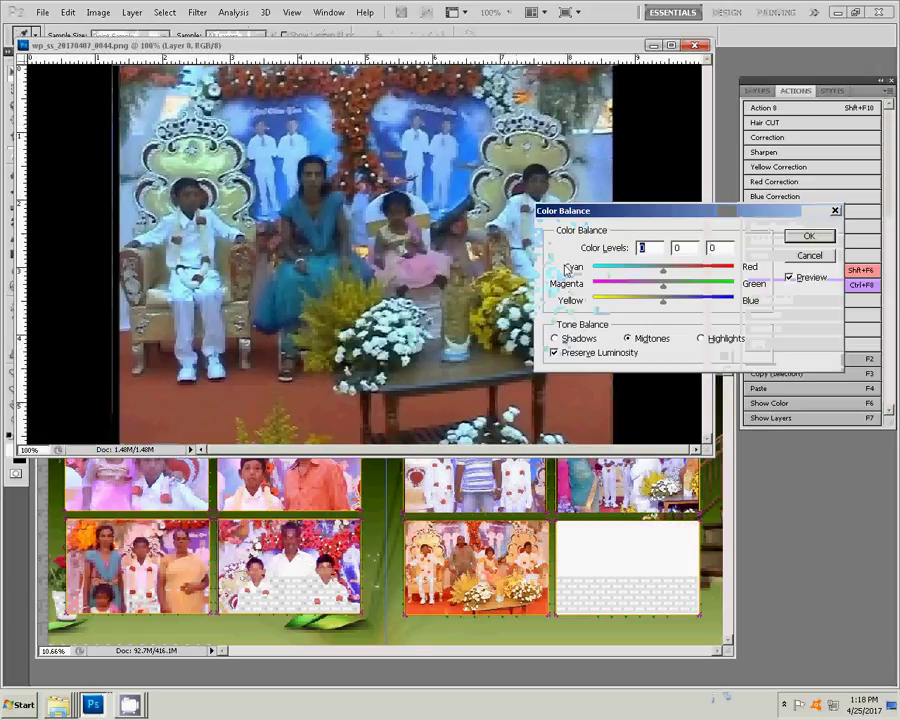
{"action": "left_click_drag", "start_coordinate": [663, 300], "coordinate": [641, 309]}
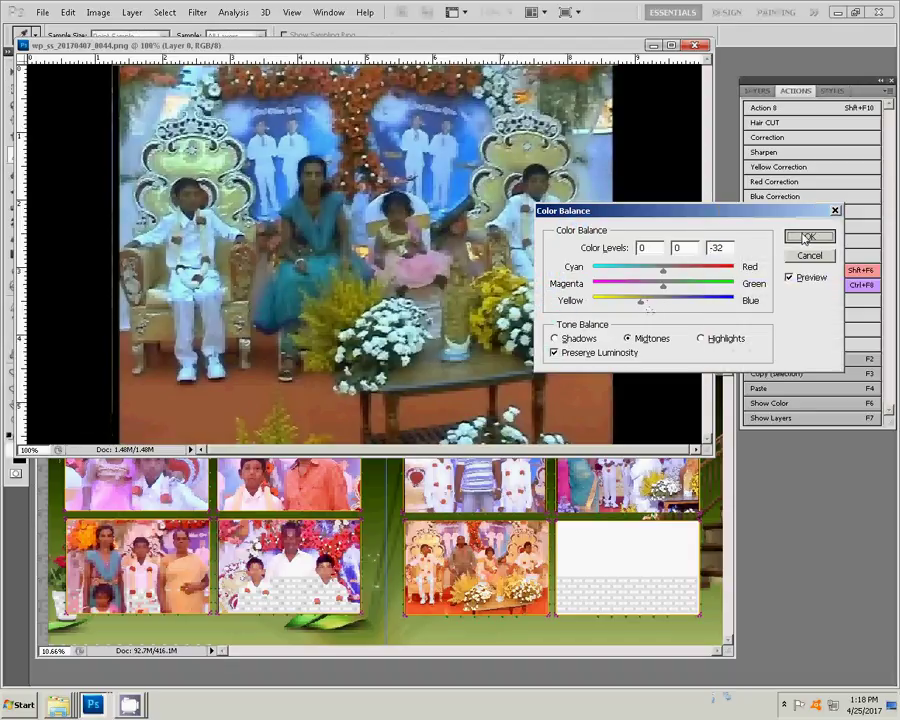
{"action": "left_click", "coordinate": [808, 237]}
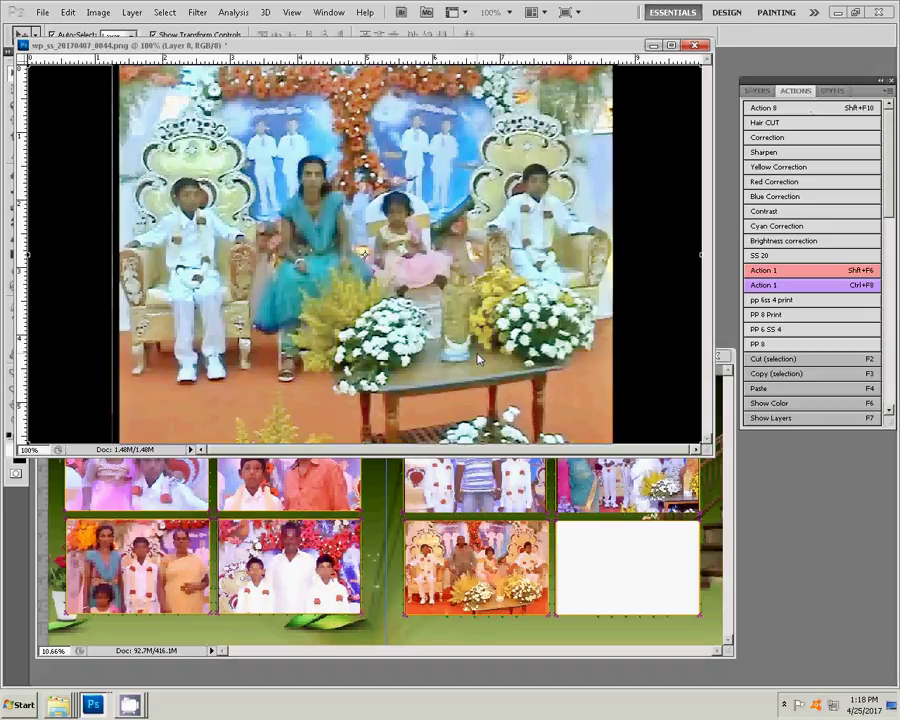
{"action": "key", "text": "ctrl+b"}
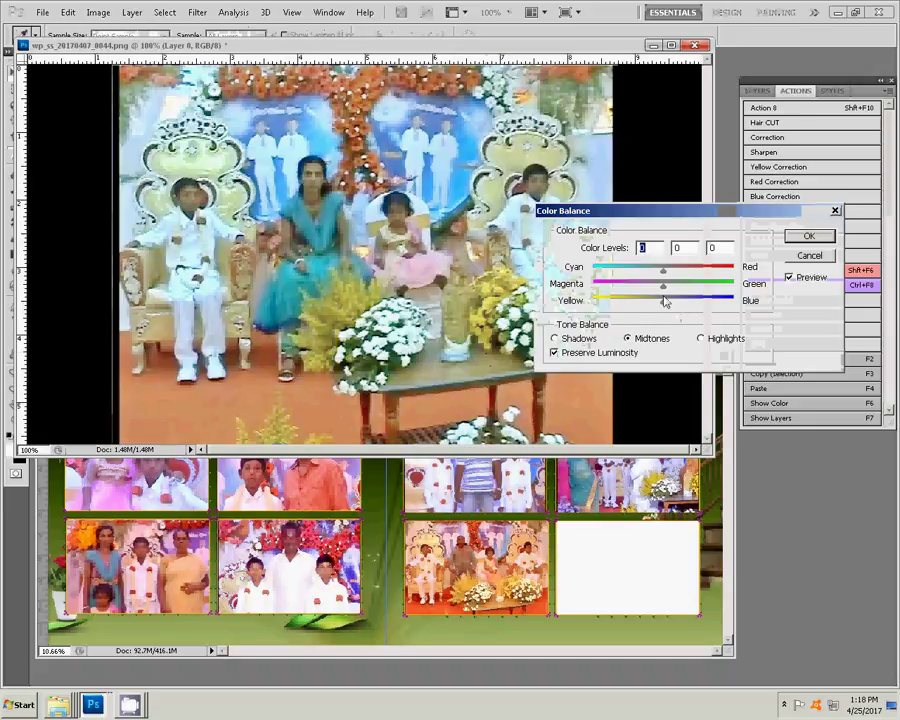
{"action": "mouse_move", "coordinate": [662, 288]}
{"action": "left_mouse_down"}
{"action": "mouse_move", "coordinate": [642, 290]}
{"action": "mouse_move", "coordinate": [655, 309]}
{"action": "left_mouse_up"}
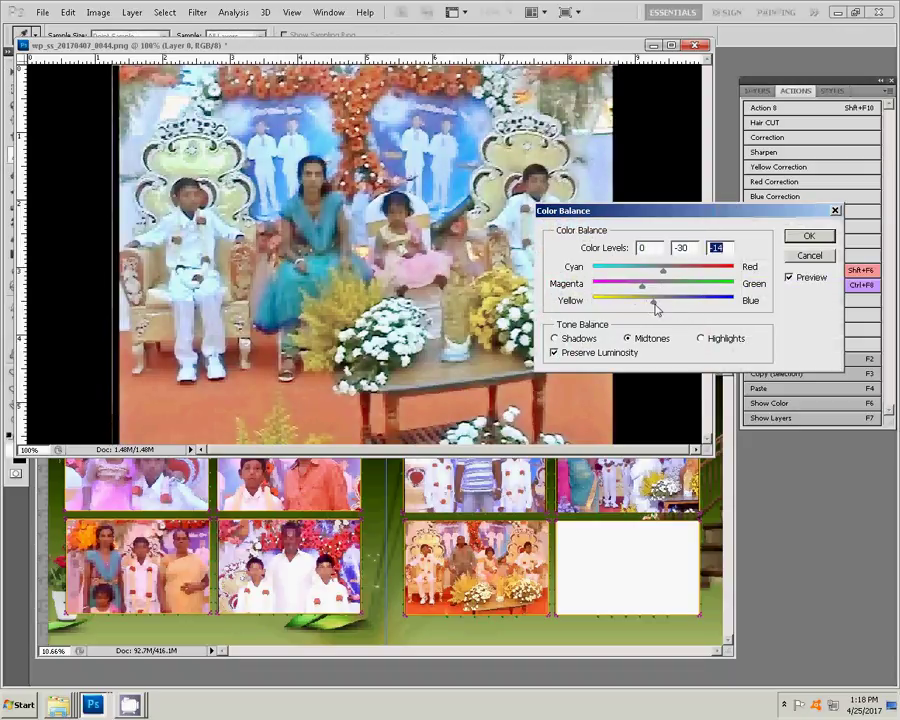
{"action": "left_click", "coordinate": [809, 236]}
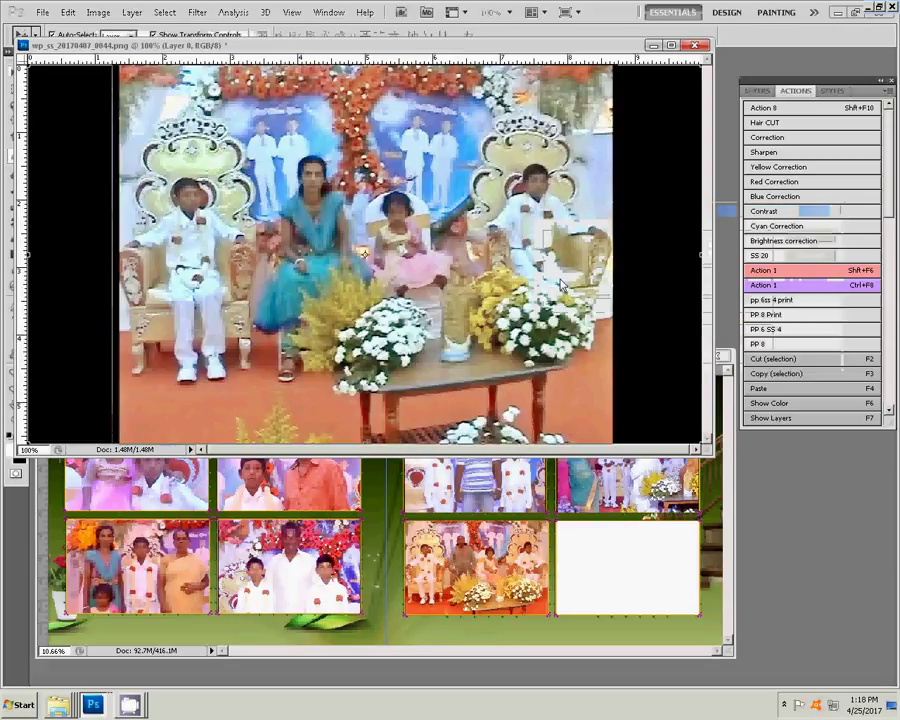
Step: Resize photo 0044 to 7 inches wide (672 × 378 pixels)
{"action": "key", "text": "ctrl+alt+i"}
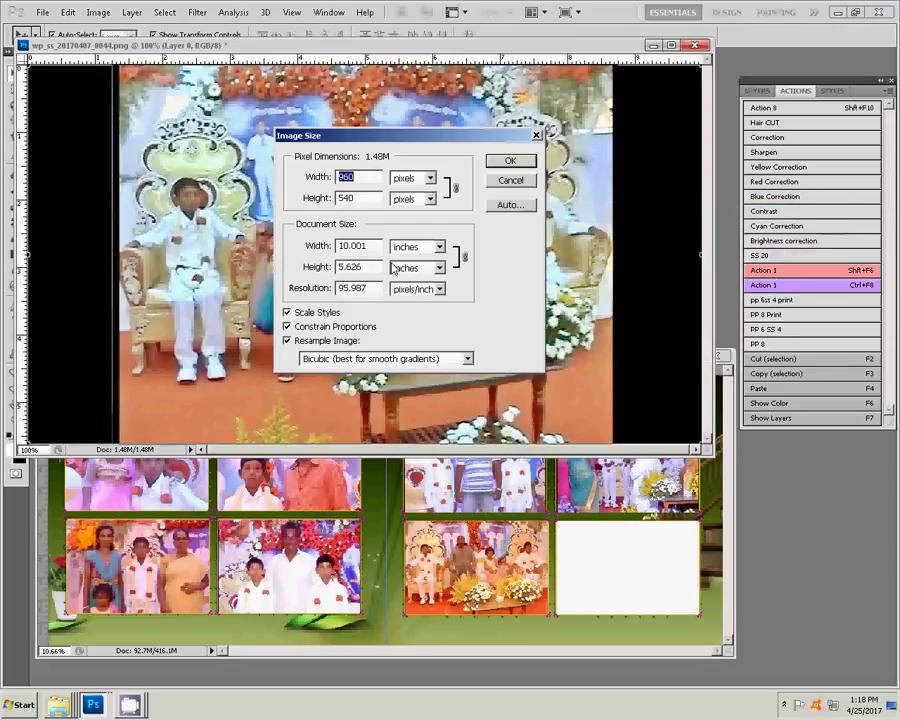
{"action": "left_click_drag", "start_coordinate": [367, 246], "coordinate": [349, 247]}
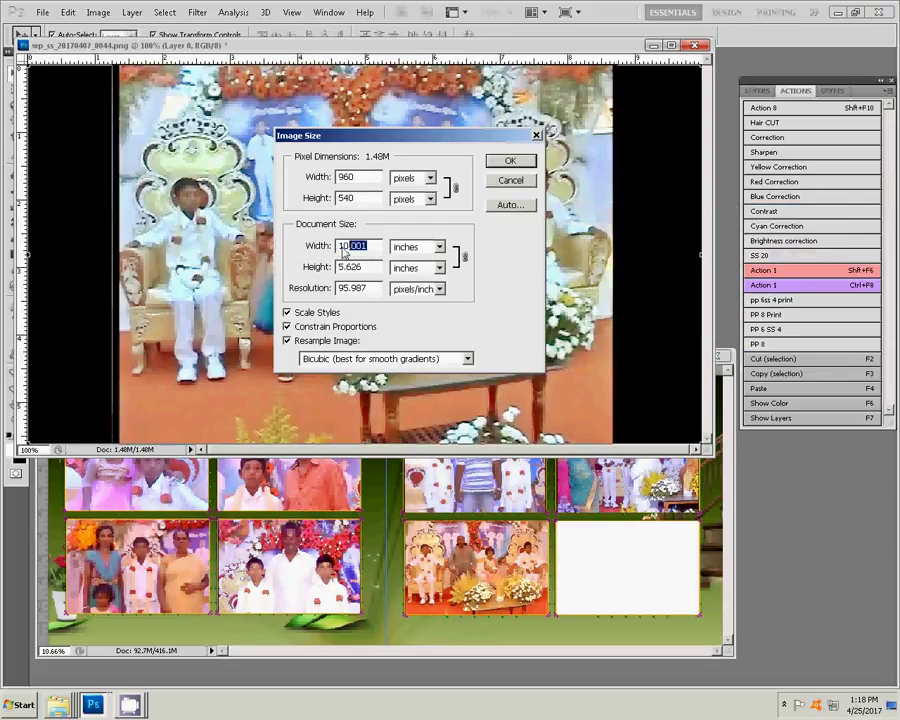
{"action": "double_click", "coordinate": [344, 250]}
{"action": "type", "text": "7"}
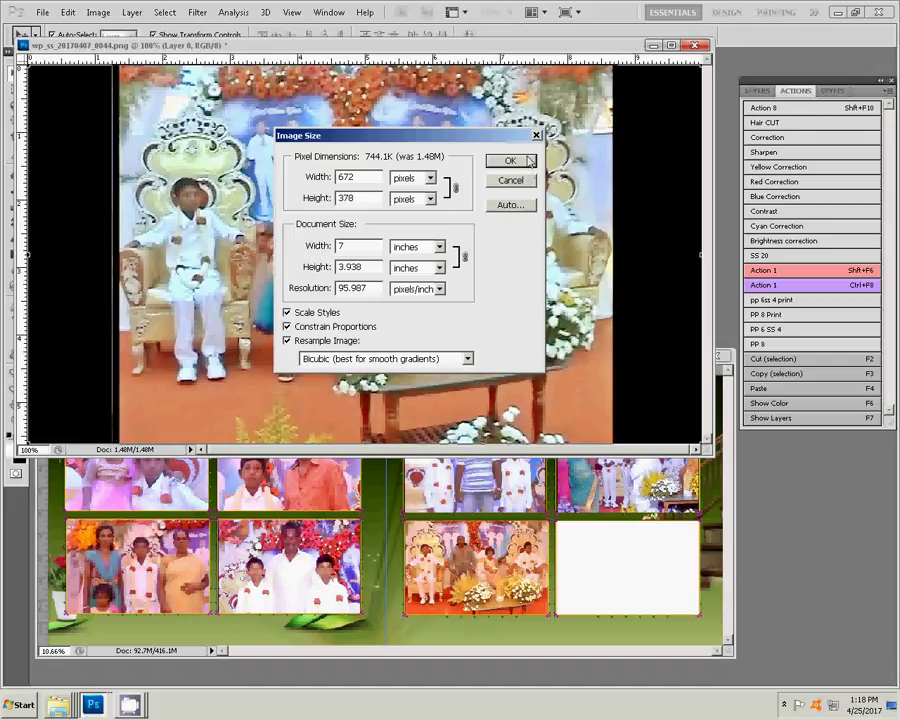
{"action": "left_click", "coordinate": [510, 161]}
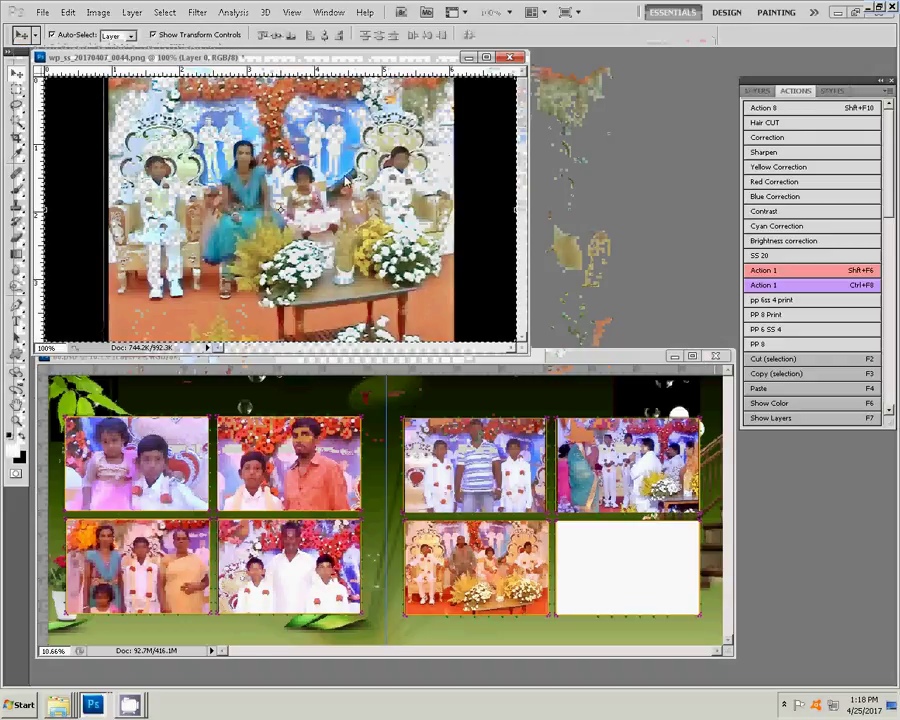
Step: Close photo 0044 without saving and paste it into the lower-right frame, enlarged to 390.88%
{"action": "key", "text": "ctrl+w"}
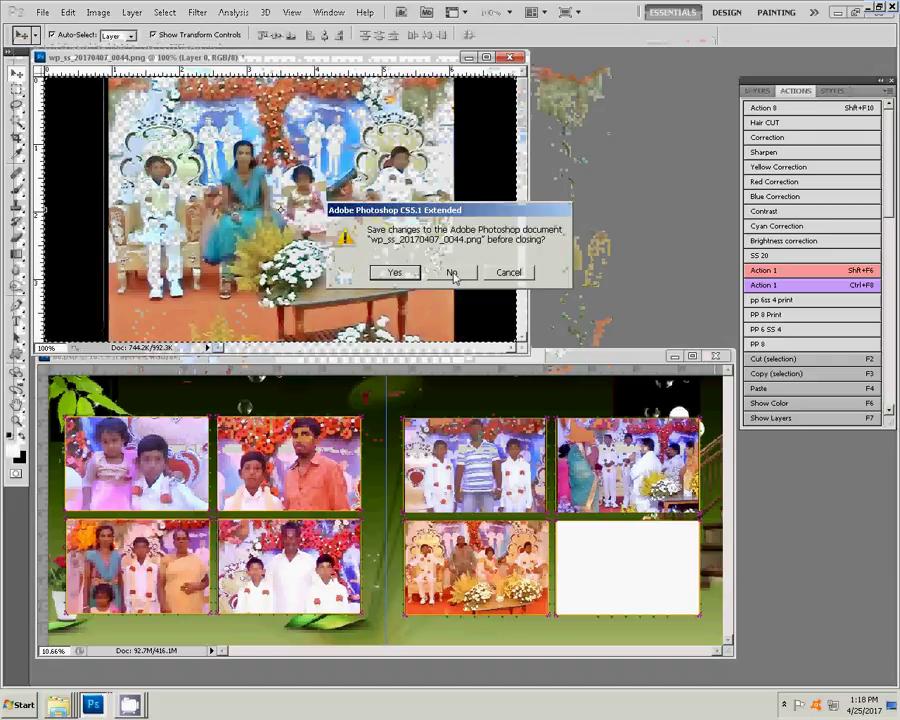
{"action": "left_click", "coordinate": [454, 270]}
{"action": "key", "text": "w"}
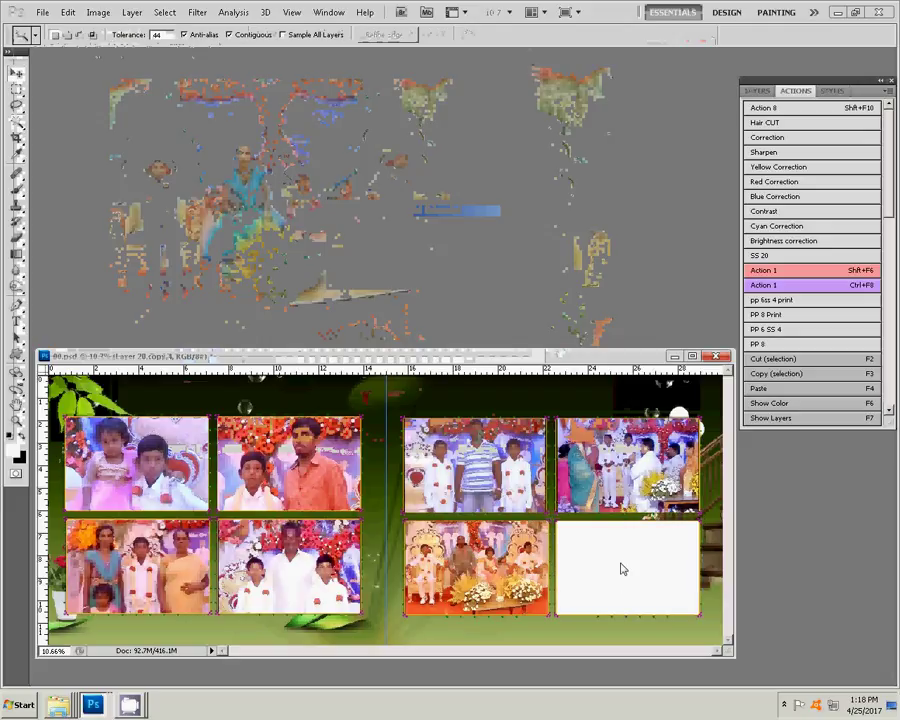
{"action": "left_click", "coordinate": [619, 571]}
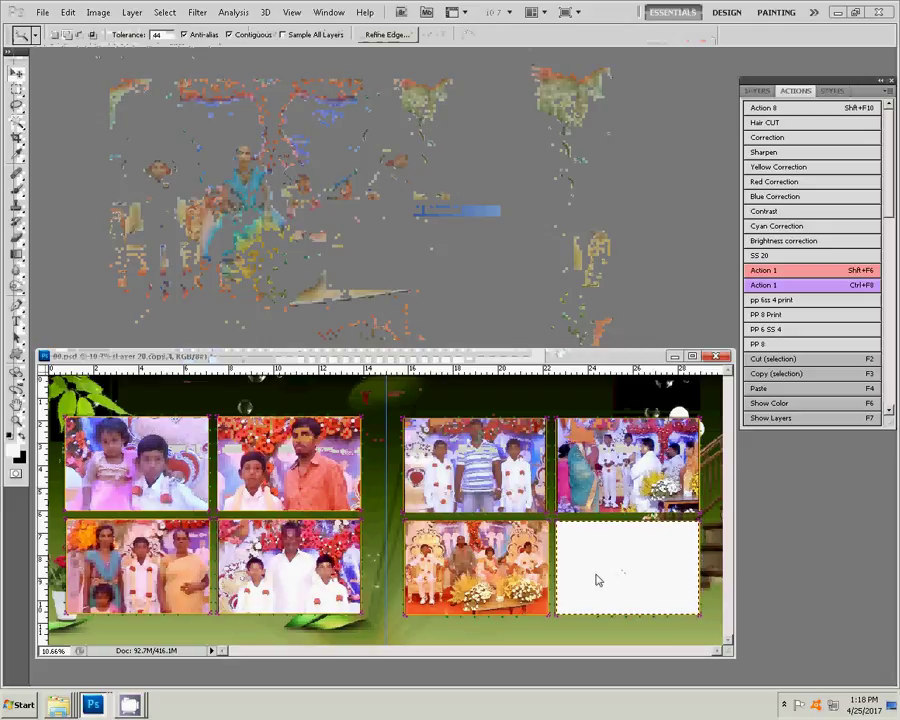
{"action": "key", "text": "ctrl+shift+alt+v"}
{"action": "key", "text": "v"}
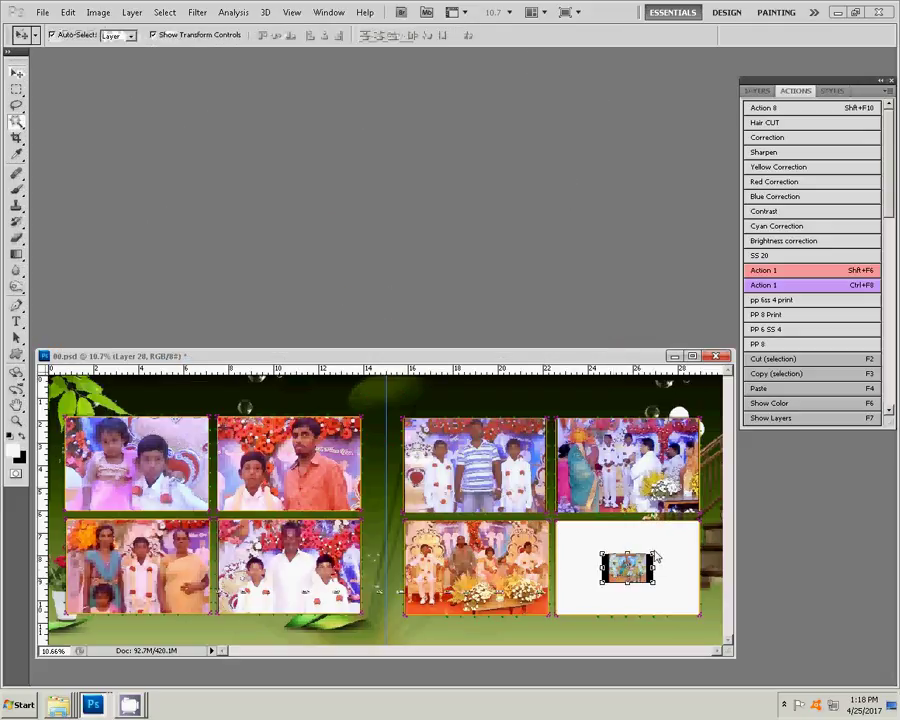
{"action": "left_click_drag", "start_coordinate": [656, 558], "coordinate": [735, 517]}
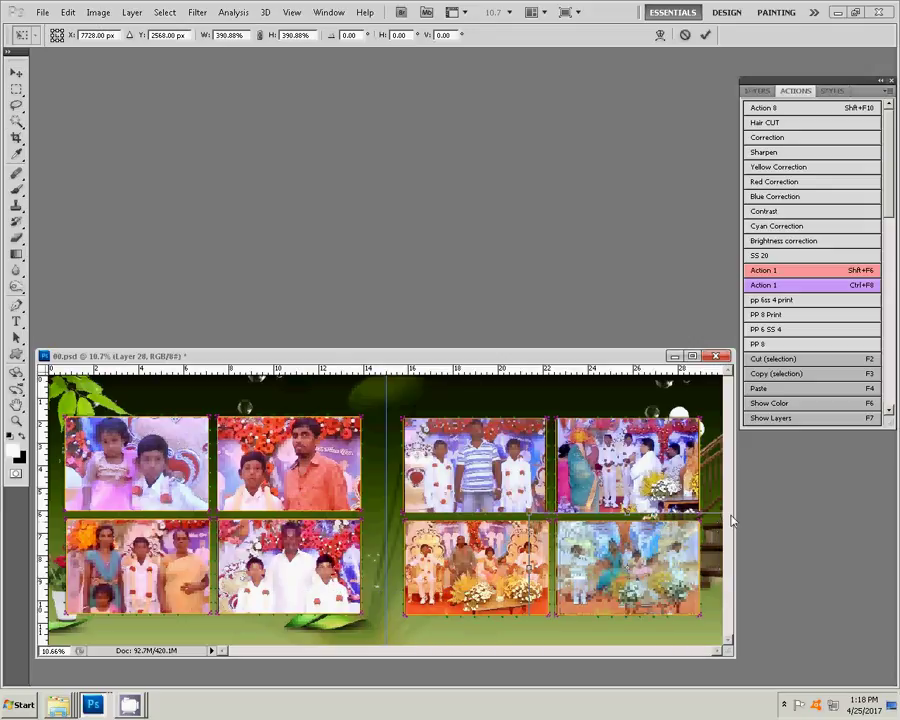
{"action": "left_click", "coordinate": [705, 35]}
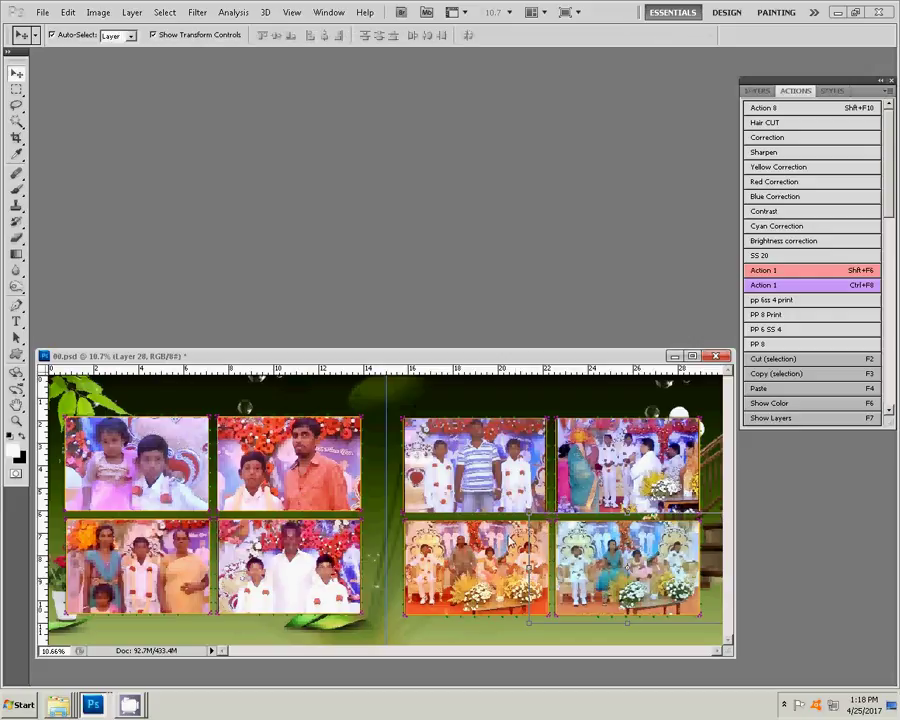
Step: Save the spread as 06.psd in Local Disk (I:)\K 4, then close the document
{"action": "key", "text": "ctrl+shift+s"}
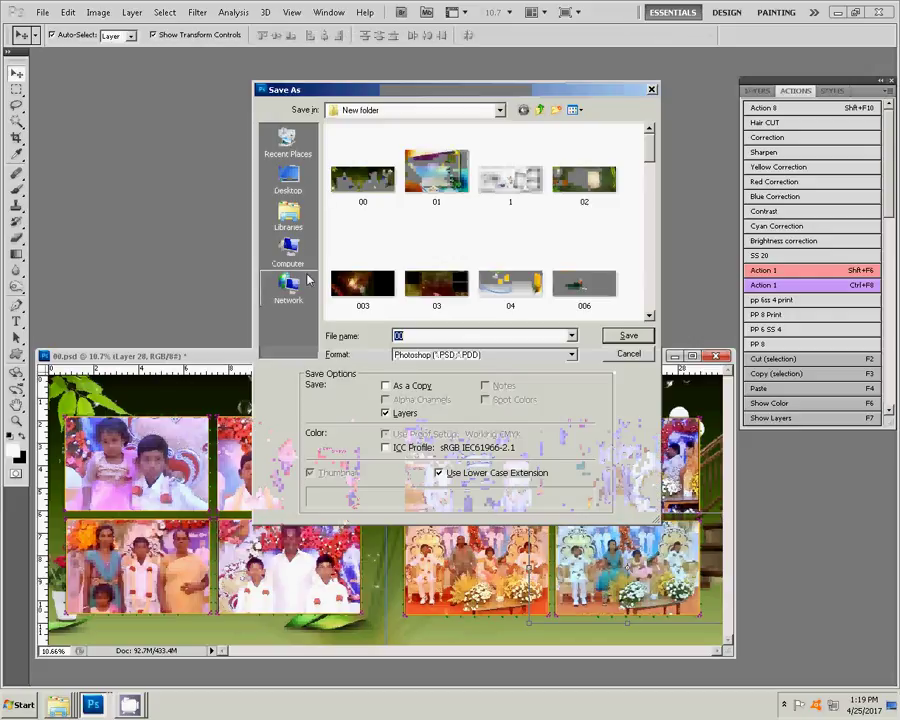
{"action": "left_click", "coordinate": [288, 250]}
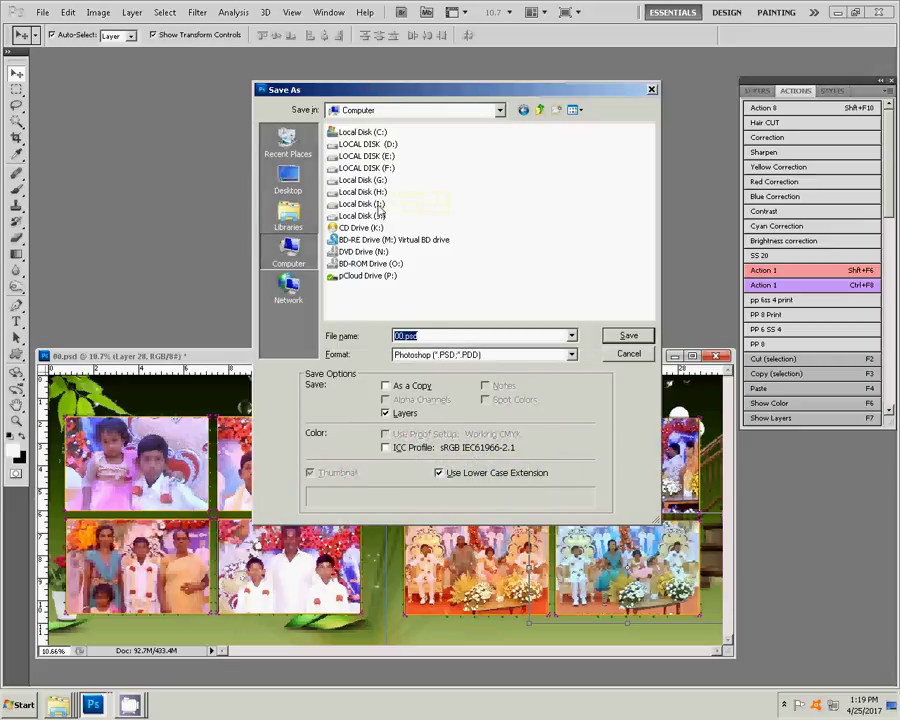
{"action": "double_click", "coordinate": [378, 203]}
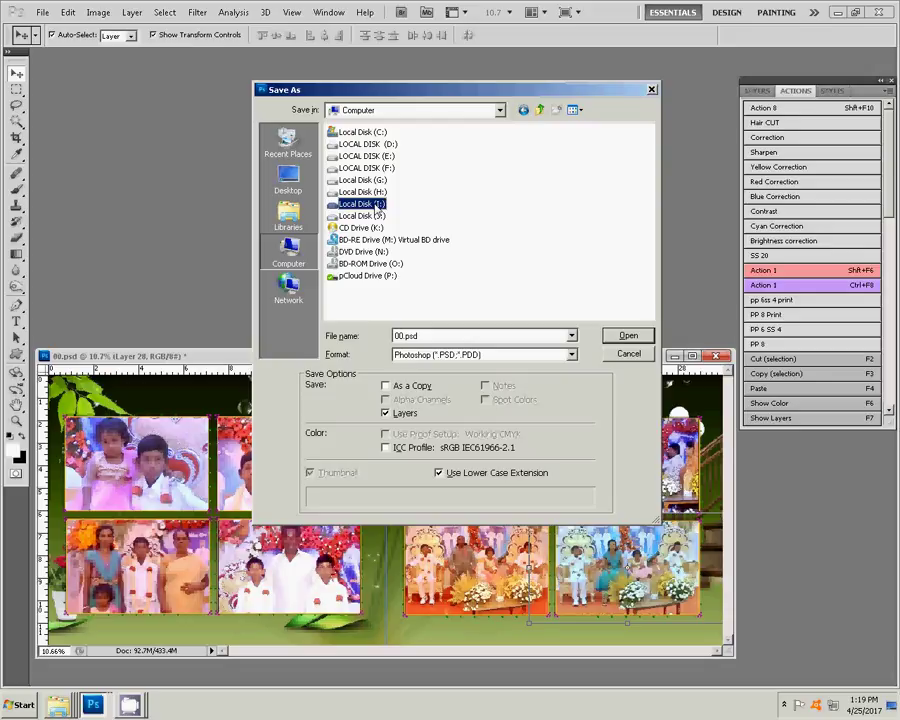
{"action": "double_click", "coordinate": [474, 132]}
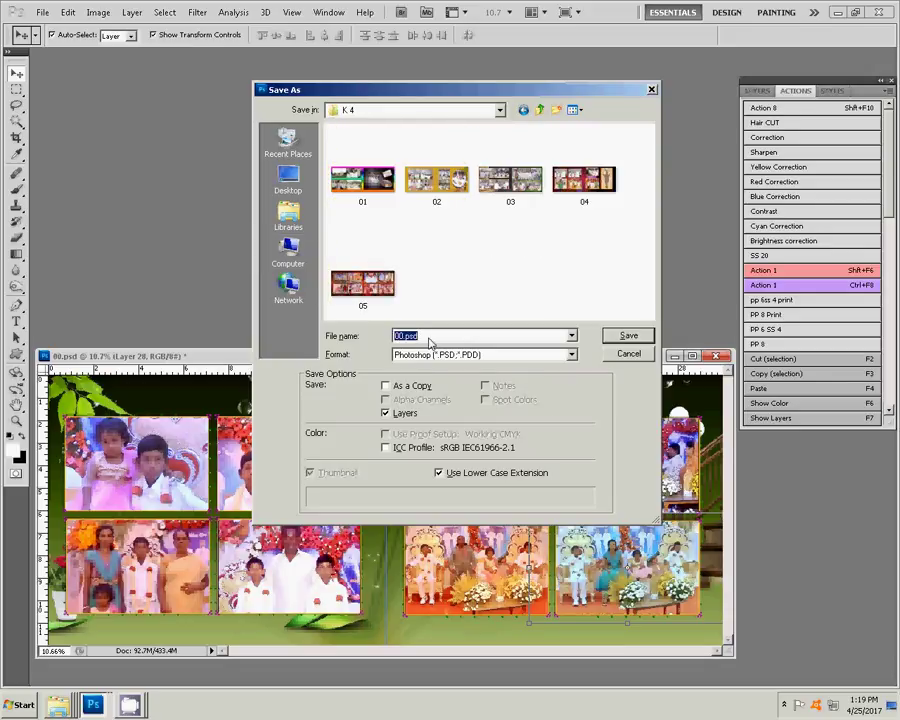
{"action": "type", "text": "06"}
{"action": "left_click", "coordinate": [618, 336]}
{"action": "key", "text": "Return"}
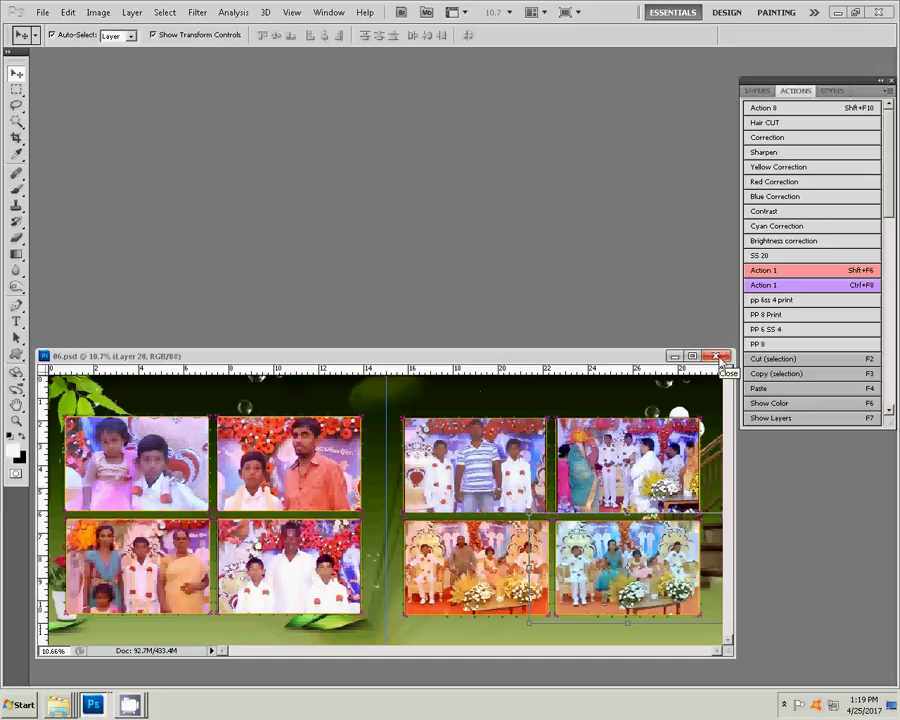
{"action": "left_click", "coordinate": [718, 357]}
{"action": "mouse_move", "coordinate": [129, 705]}
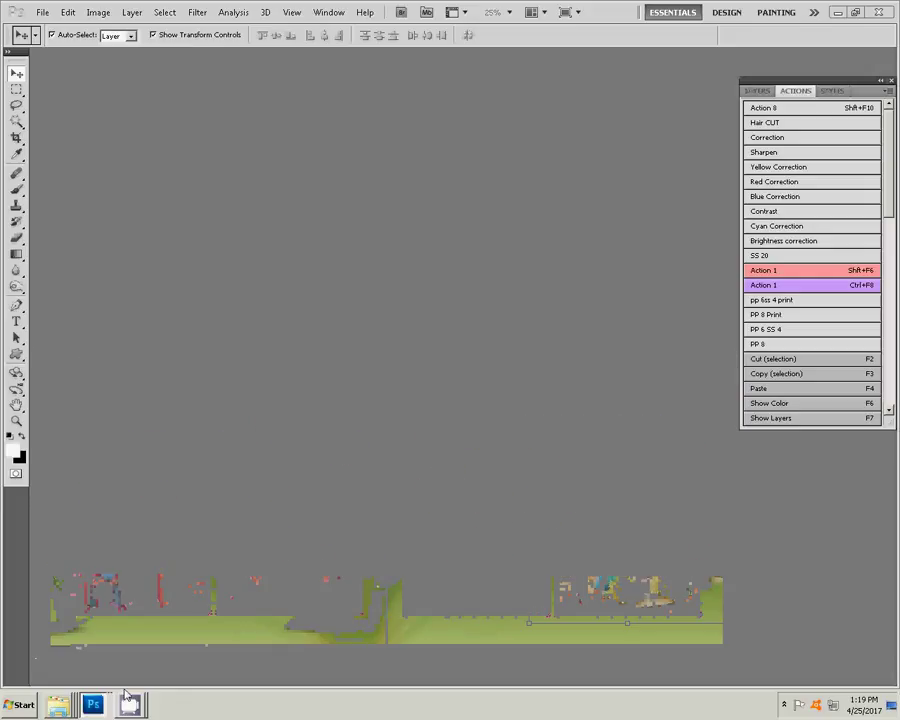
{"action": "left_click", "coordinate": [128, 656]}
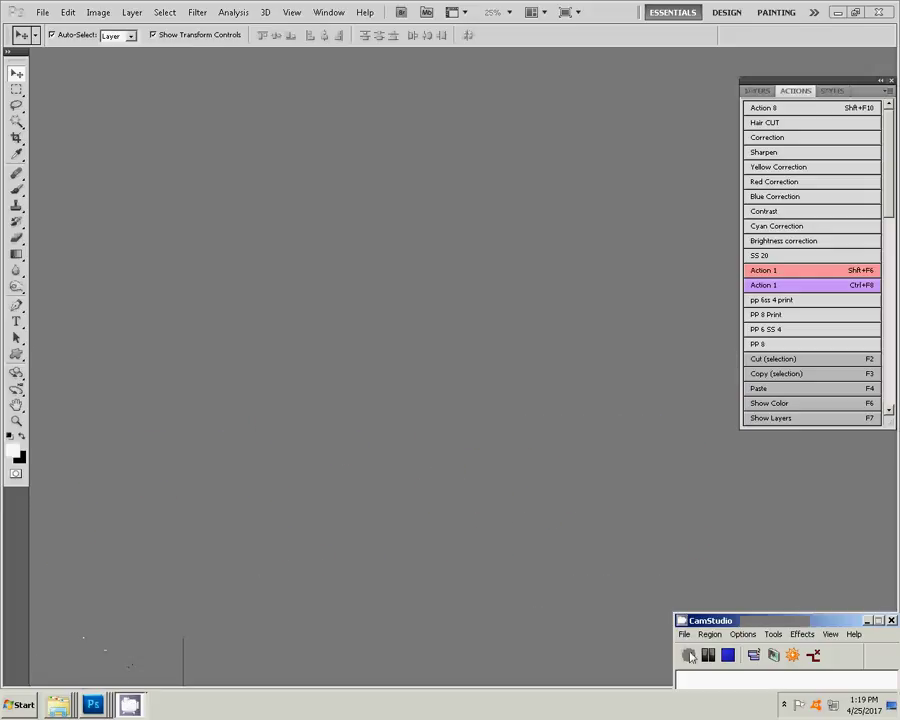